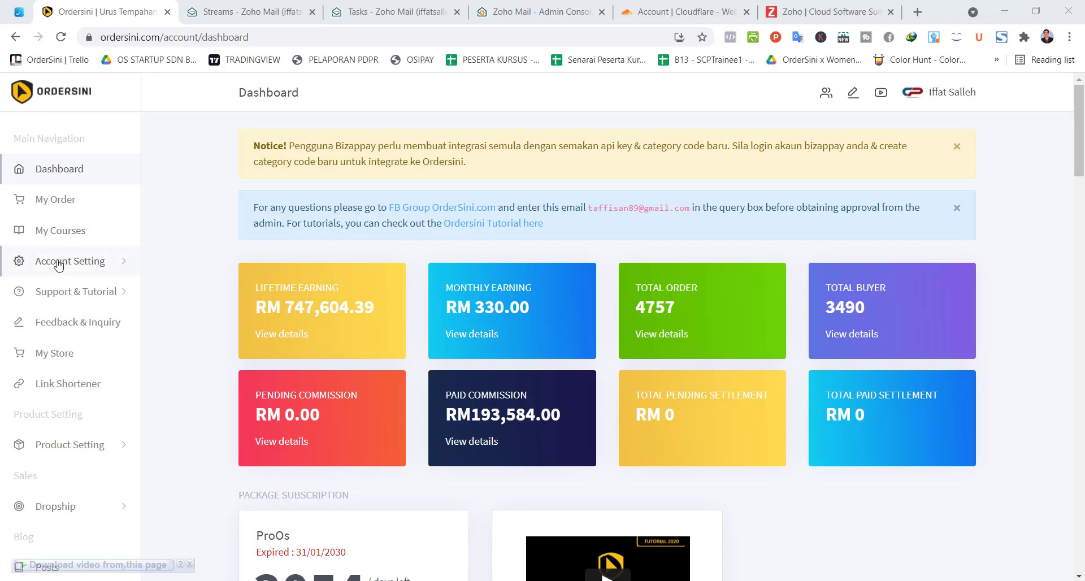
Step: View OrderSini's Account Settings > Custom Domain DNS records, then move via Cloudflare to the Zoho homepage
click(63, 261)
scroll(89, 261, down, 3)
scroll(89, 261, down, 1)
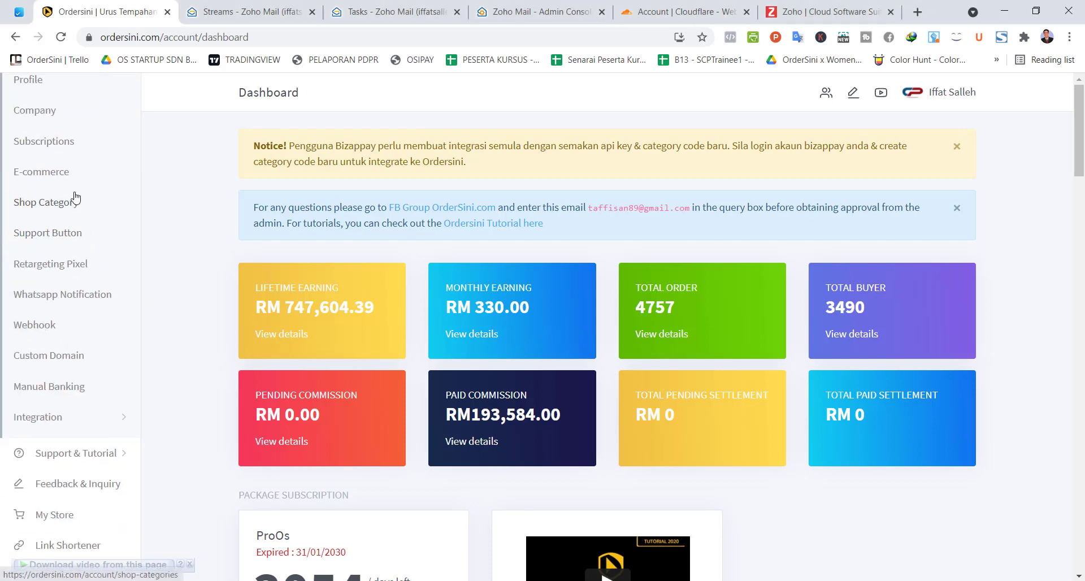
click(79, 362)
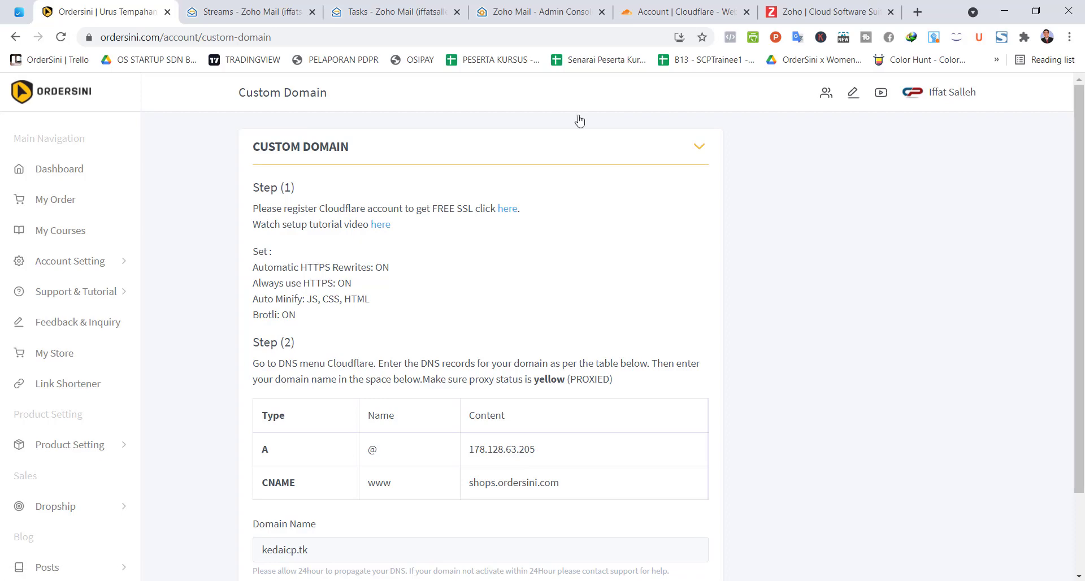
click(696, 11)
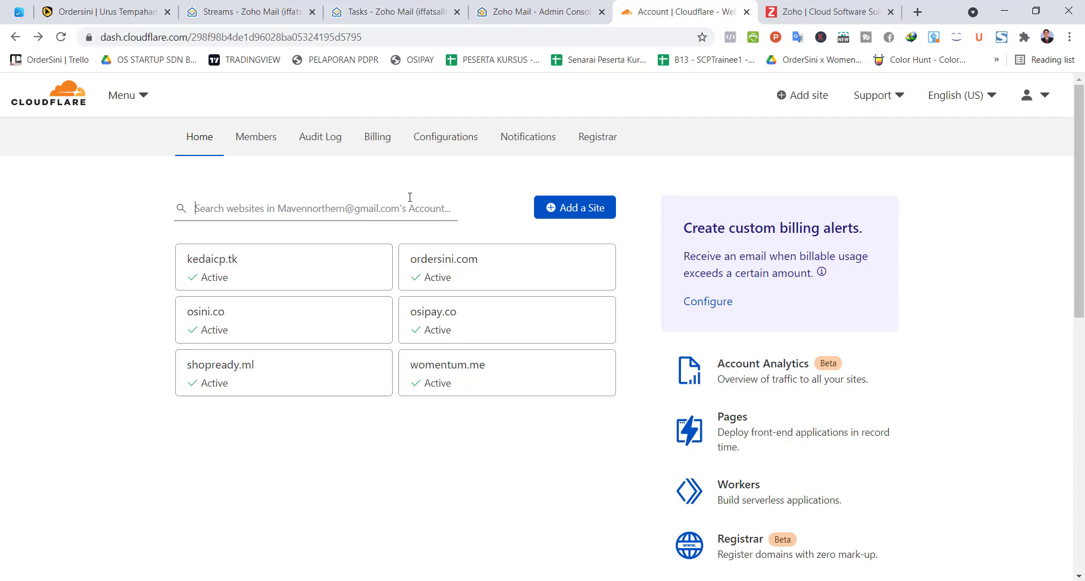
click(814, 15)
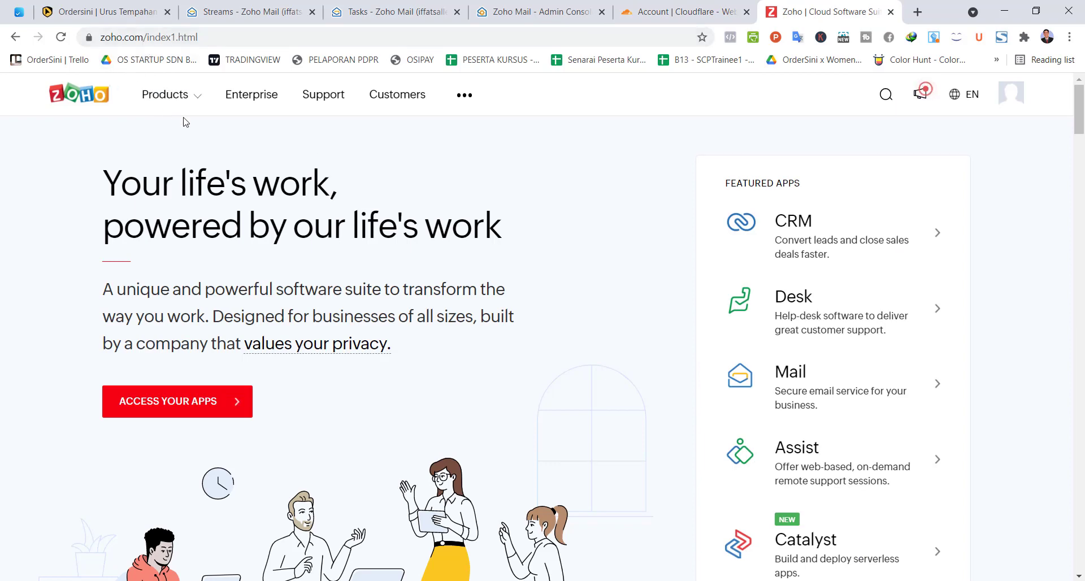
Step: Browse the Zoho homepage and go to the Zoho Mail product page from Featured Apps
scroll(560, 222, down, 7)
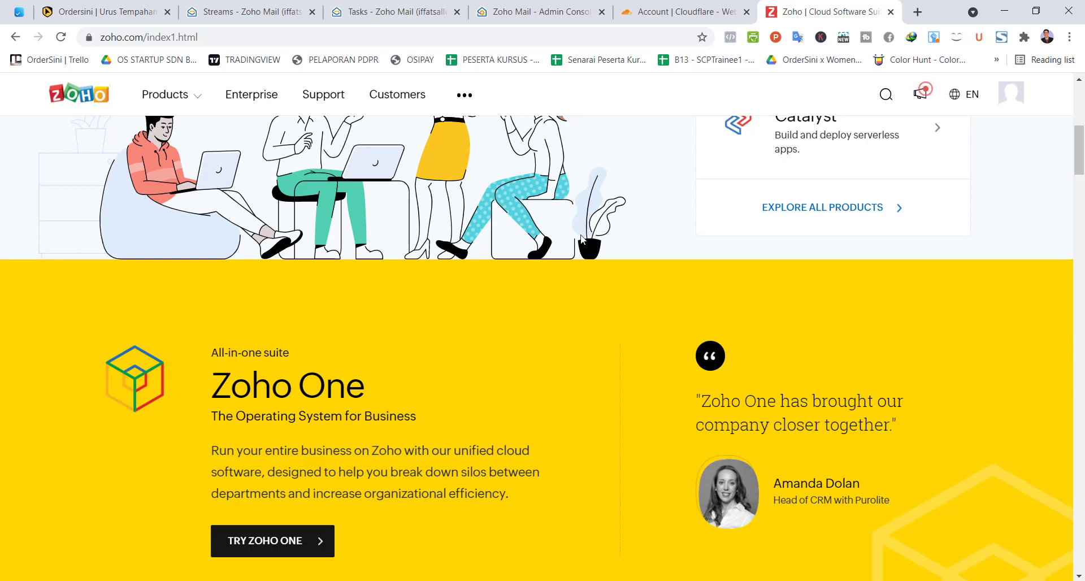
scroll(563, 244, down, 7)
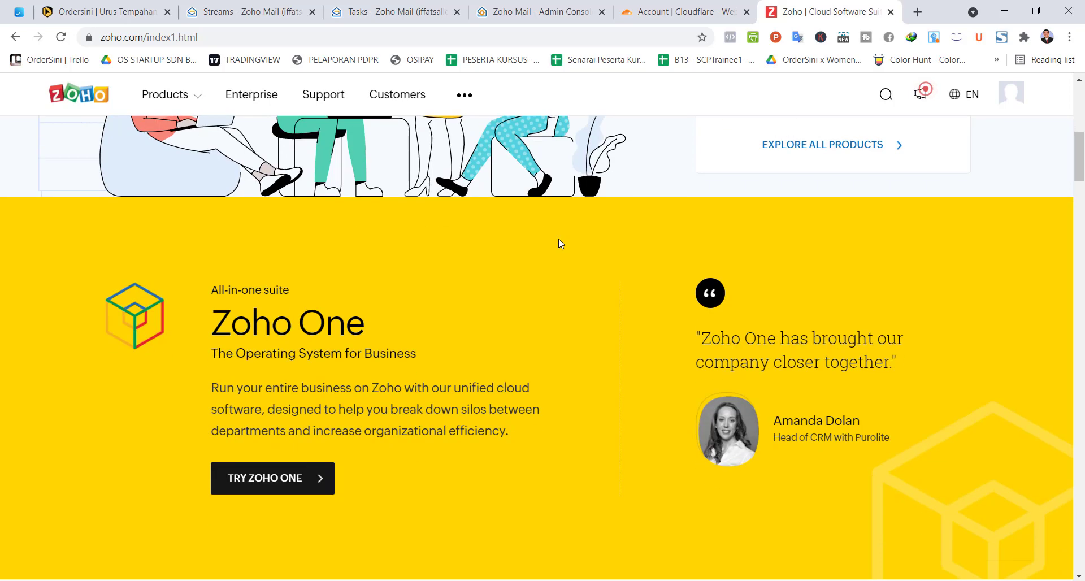
scroll(561, 245, down, 8)
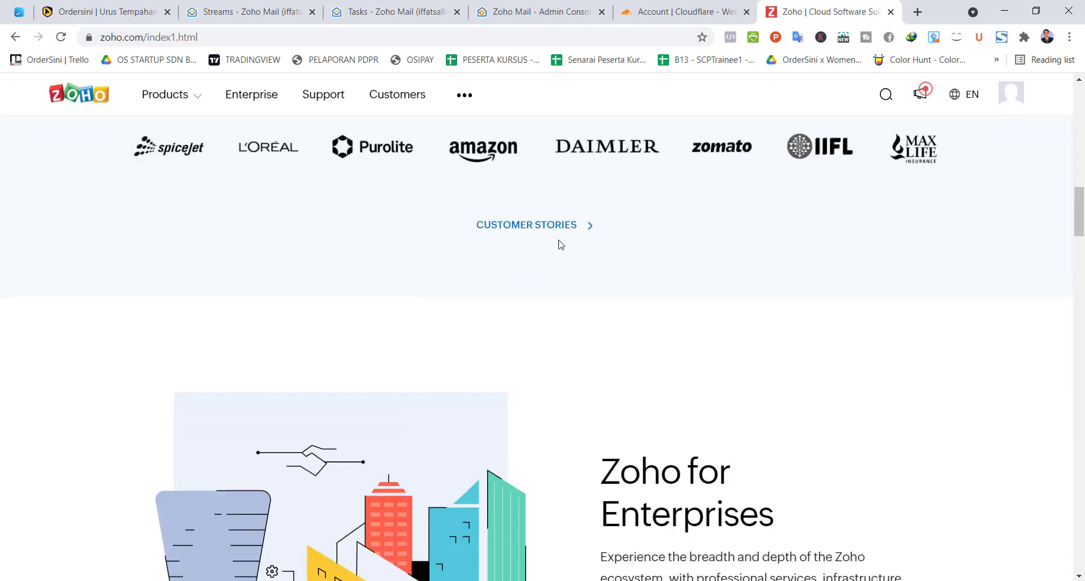
scroll(560, 244, up, 12)
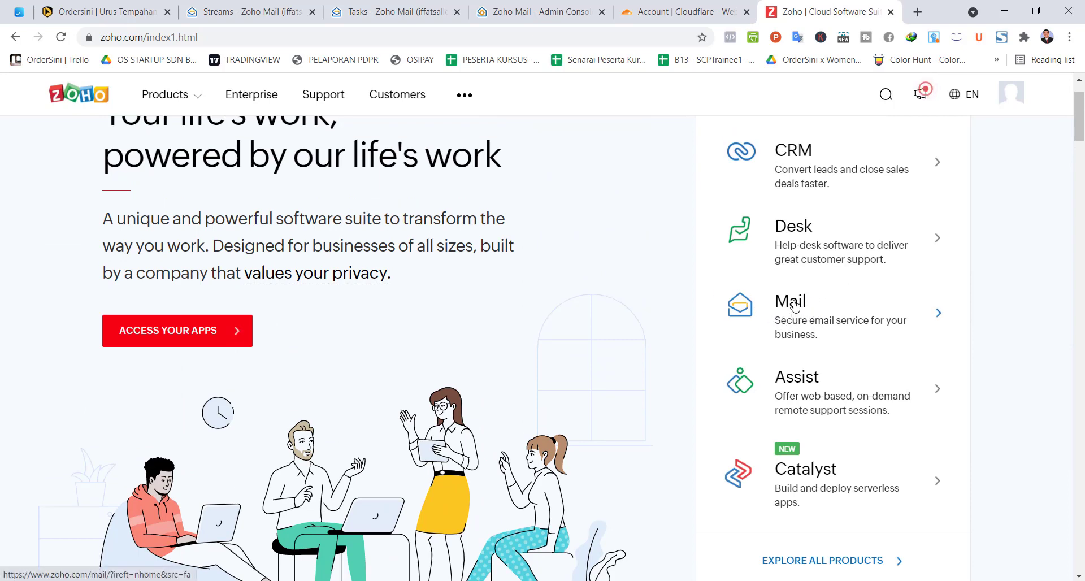
scroll(615, 225, up, 1)
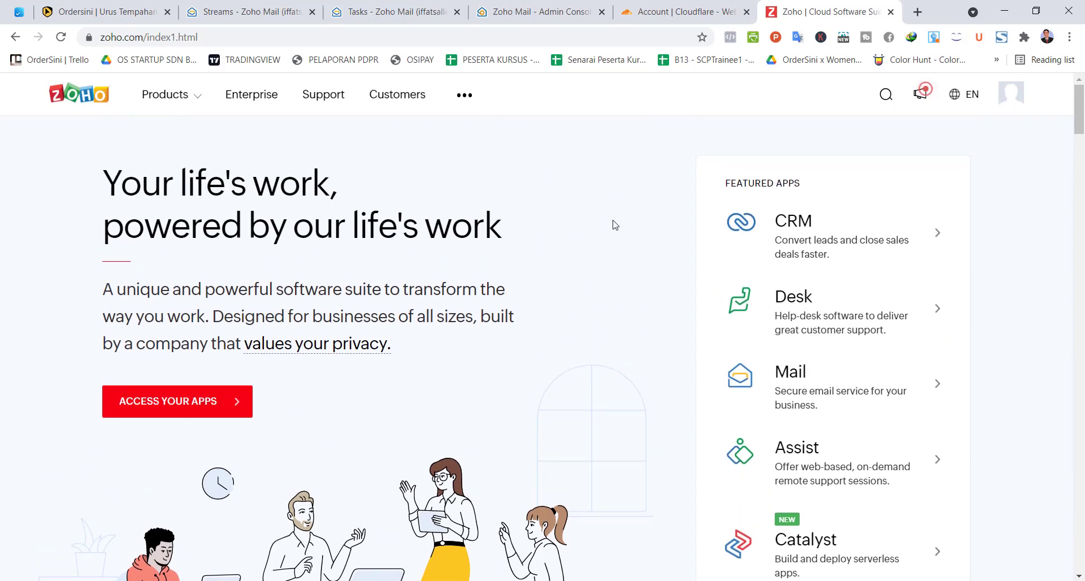
click(807, 387)
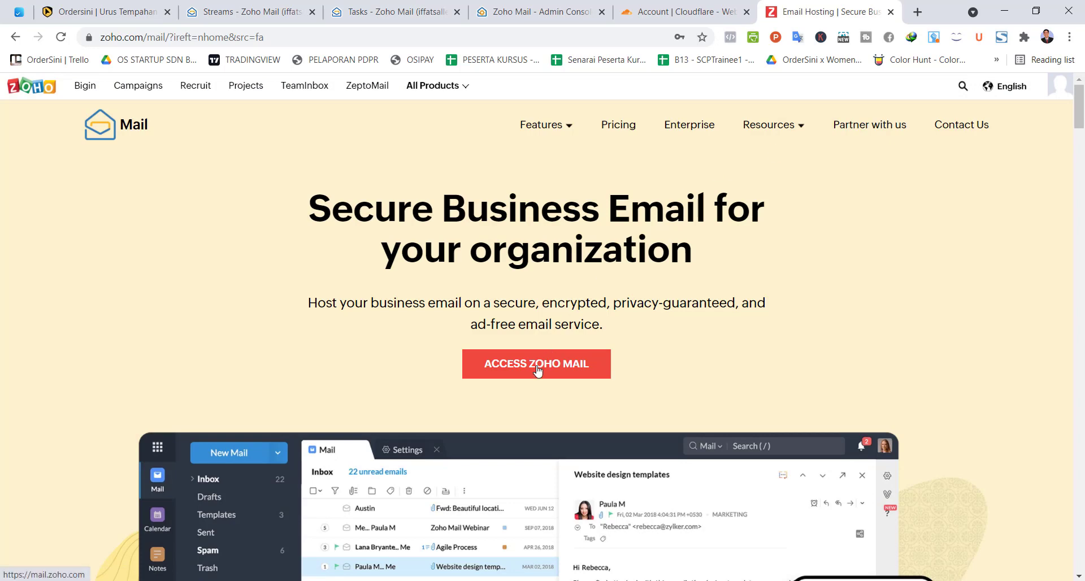
Step: Enter the Zoho Mail web app, dismiss the bookmark promotion, and switch to the Admin Console Groups page
click(537, 366)
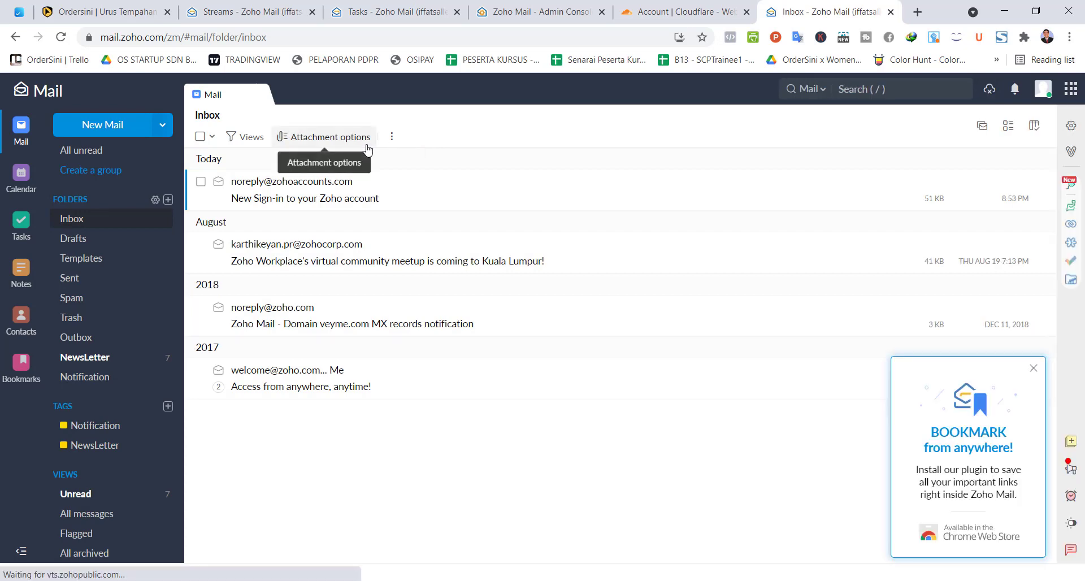
click(1033, 369)
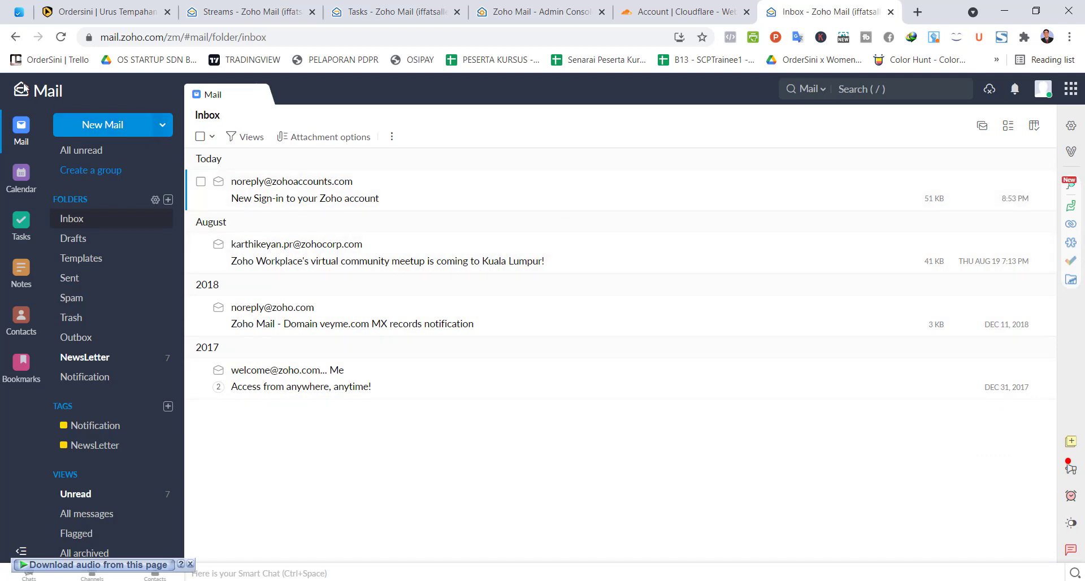
click(162, 37)
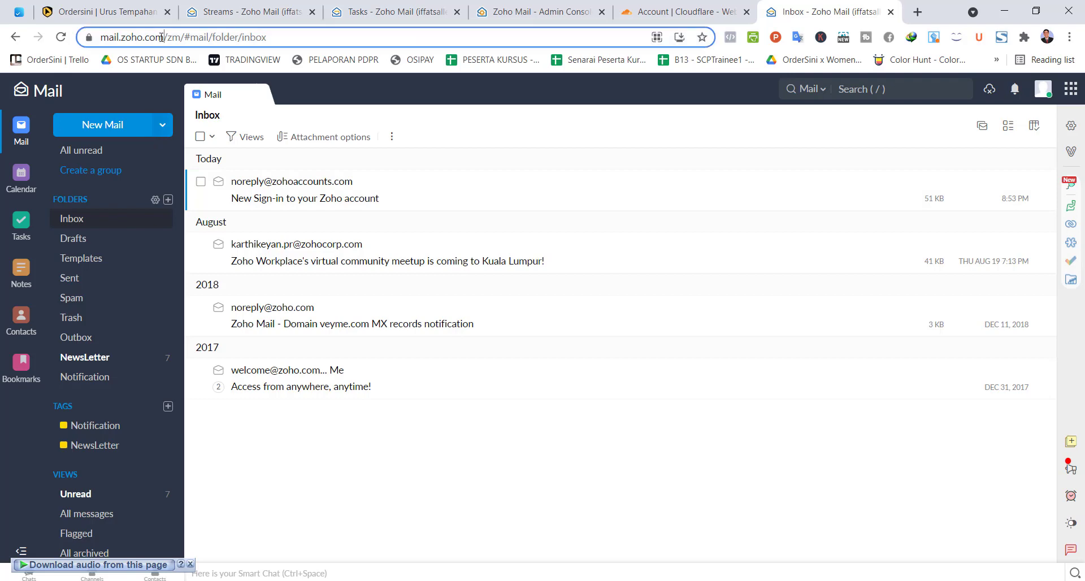
drag(101, 37, 196, 37)
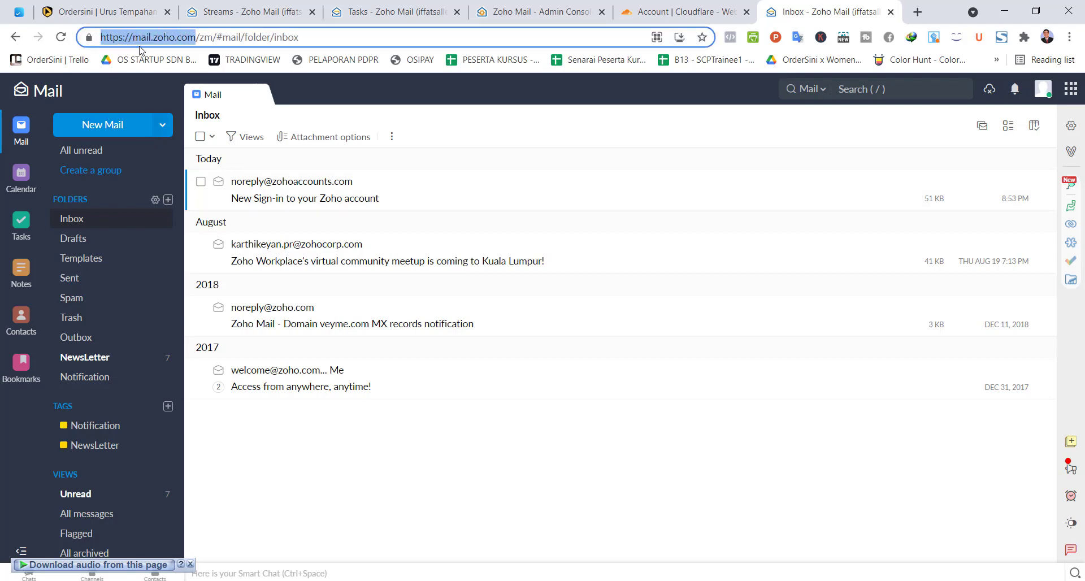
shift+click(199, 39)
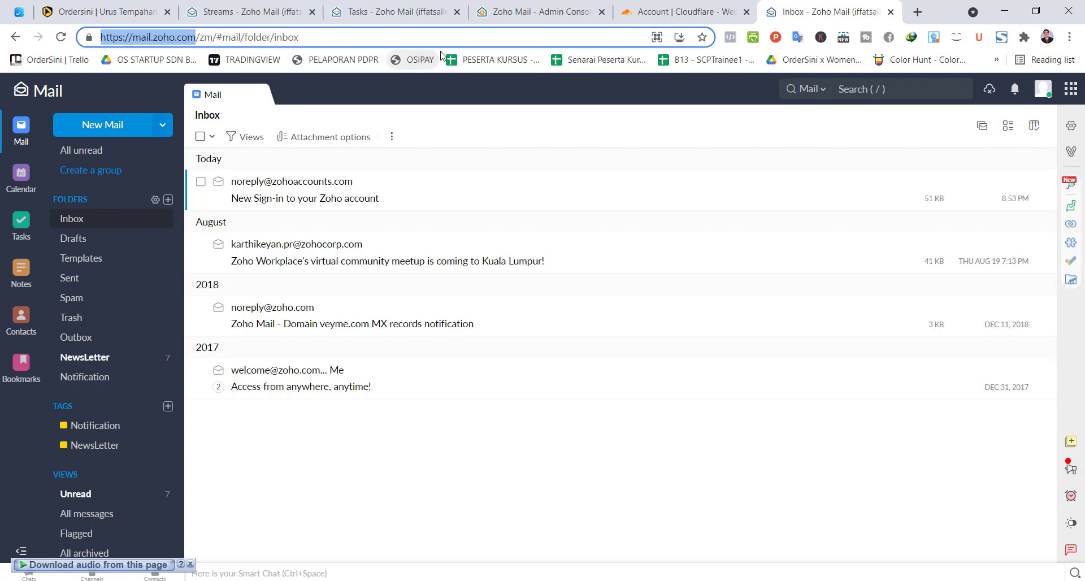
click(509, 19)
drag(102, 36, 194, 38)
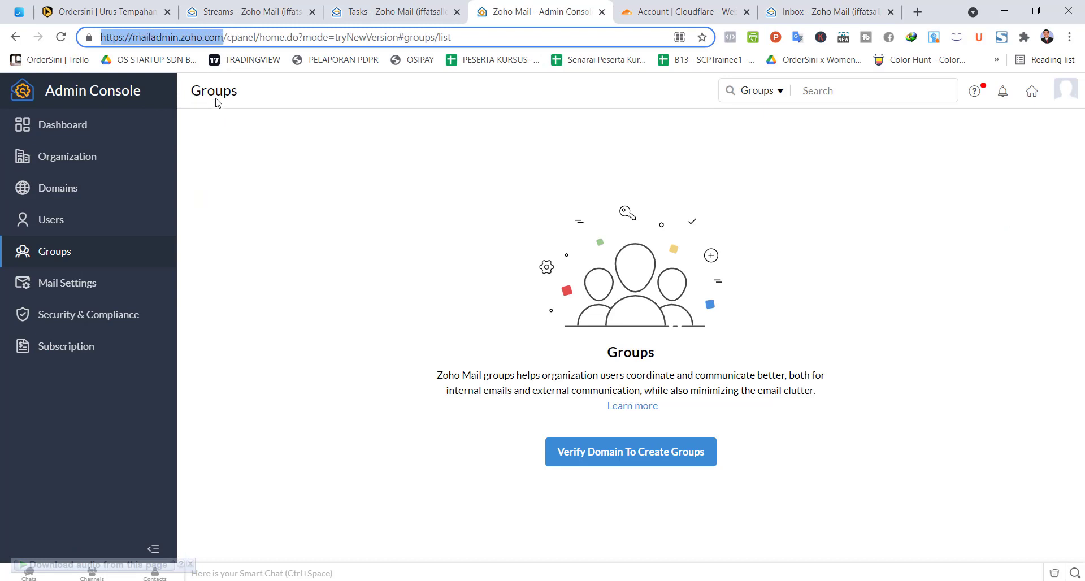
Step: Load mailadmin.zoho.com in a new browser tab
click(225, 38)
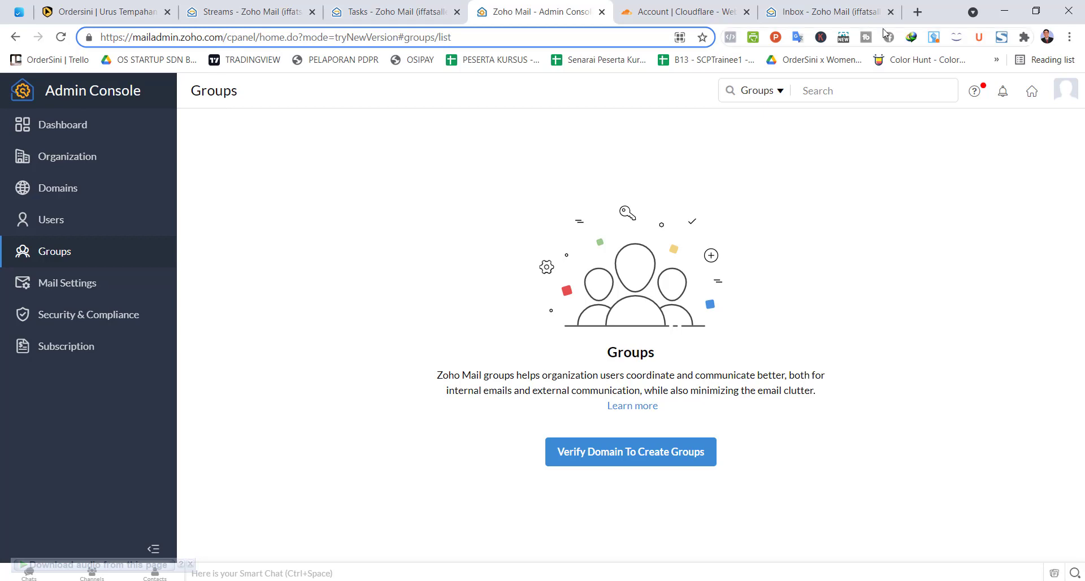
click(915, 15)
text(mail)
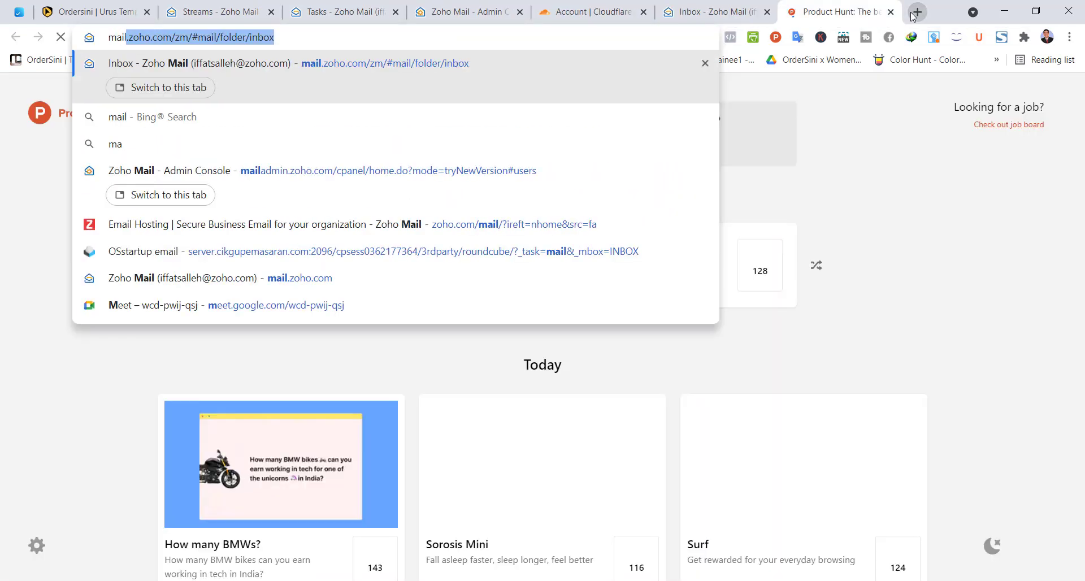
text(admin.zho)
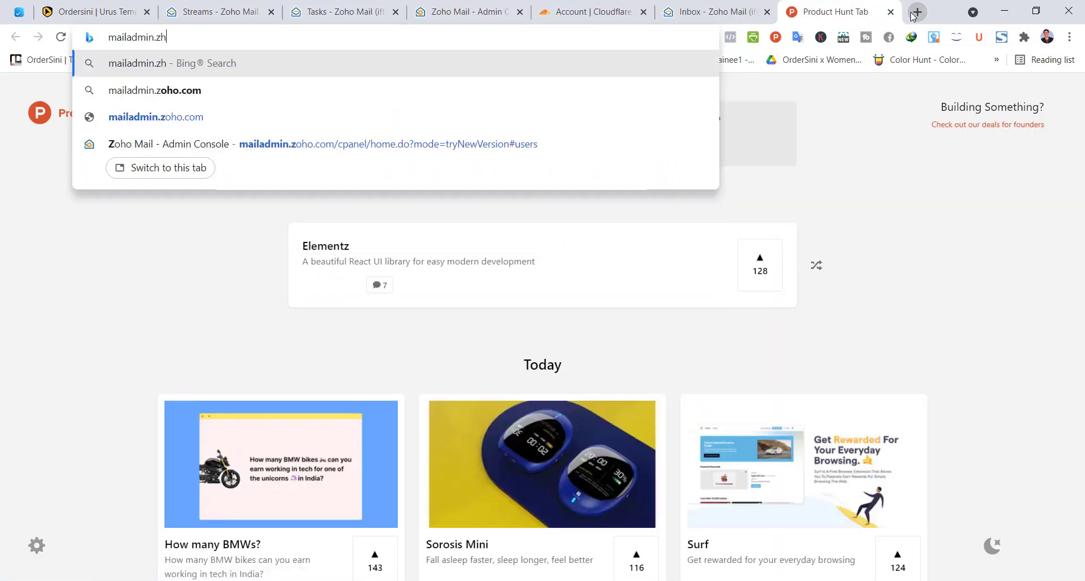
key(BackSpace)
key(BackSpace)
text(oho.com)
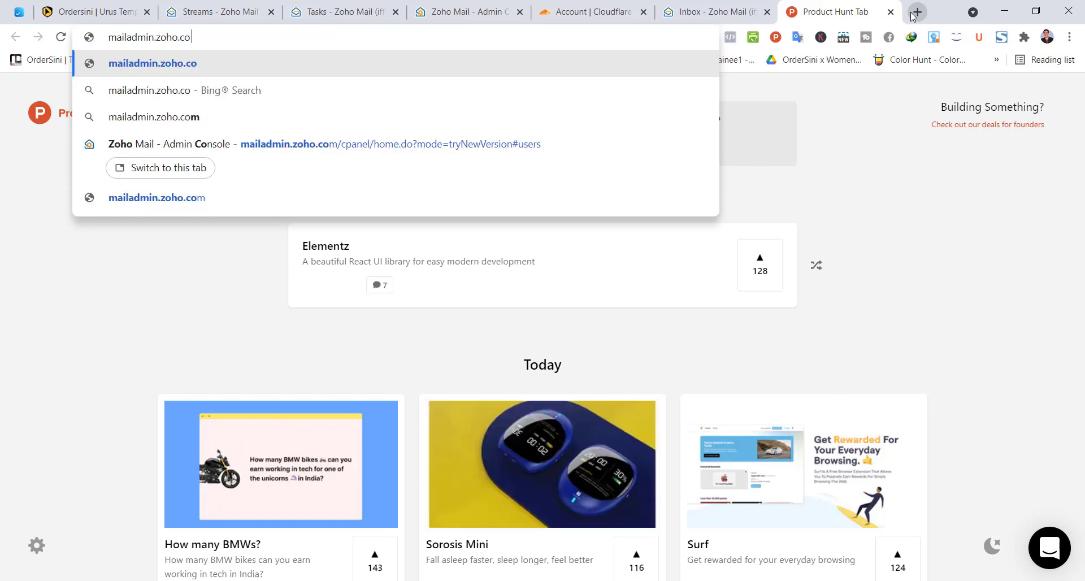
key(Return)
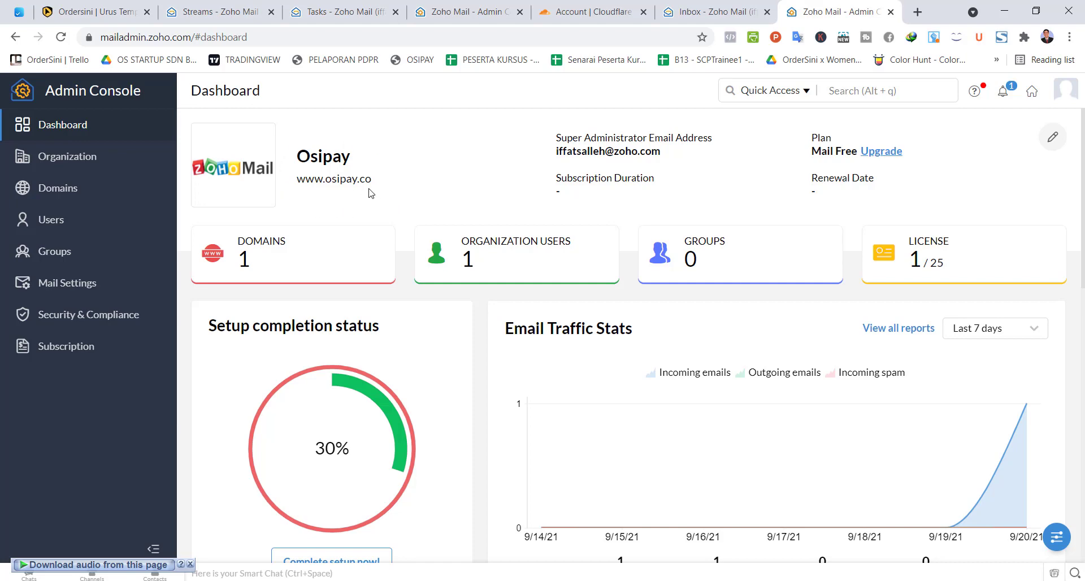
Step: Check the domain entry on the OrderSini custom domain page, then return to the Admin Console dashboard
click(86, 8)
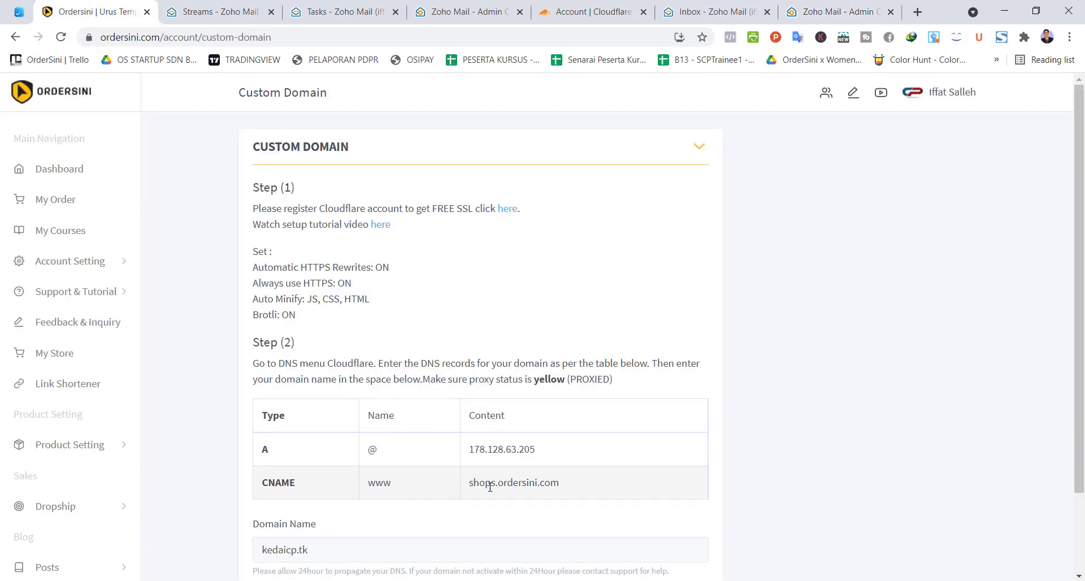
drag(327, 552, 300, 554)
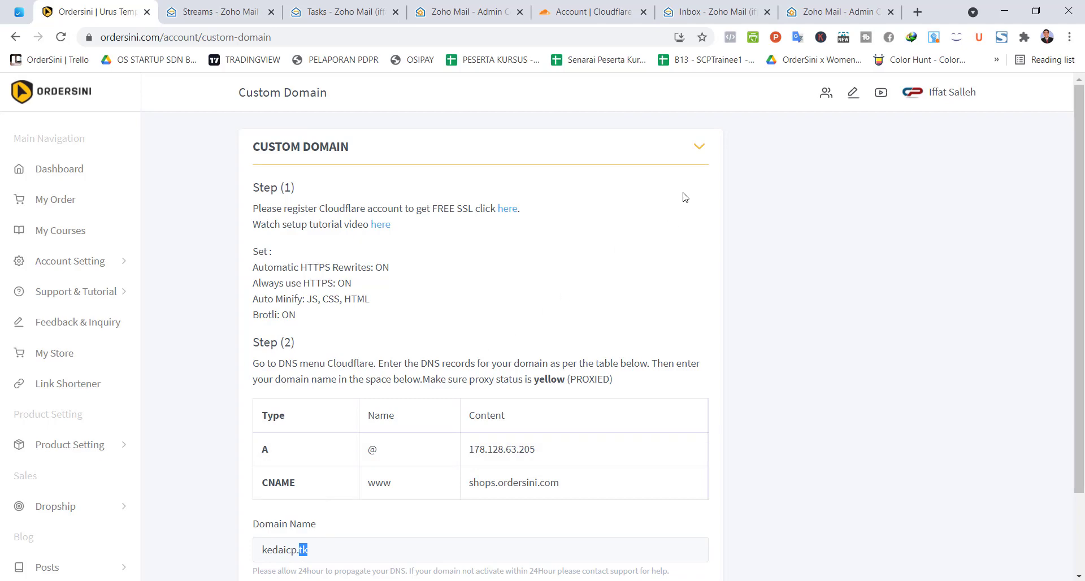
click(827, 13)
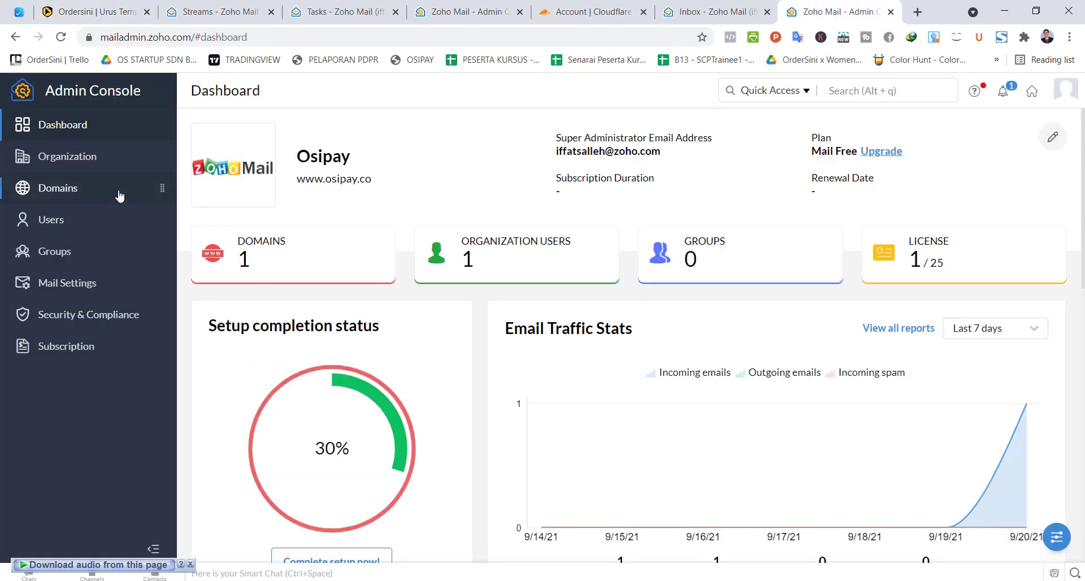
Step: In Domains, attempt to add another domain and dismiss the domain limit notice
click(63, 195)
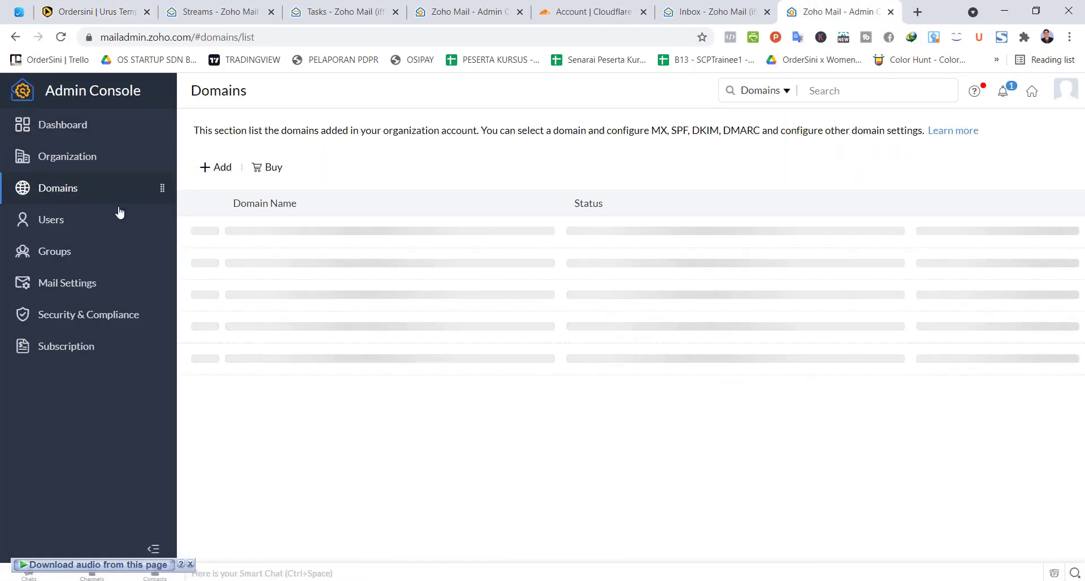
click(213, 168)
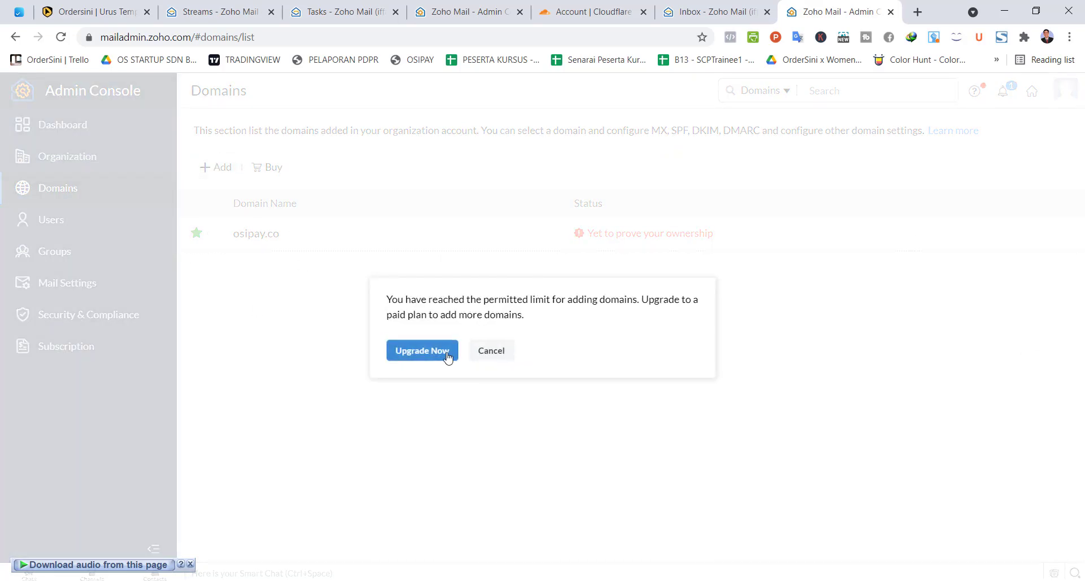
click(483, 354)
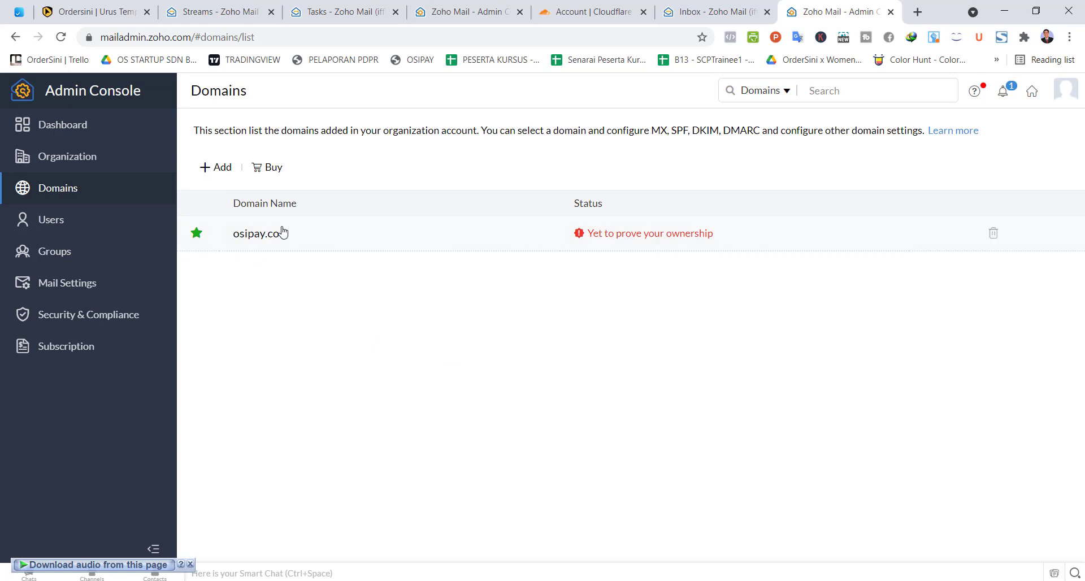
Step: Open osipay.co's ownership verification, keeping the TXT record method
click(331, 241)
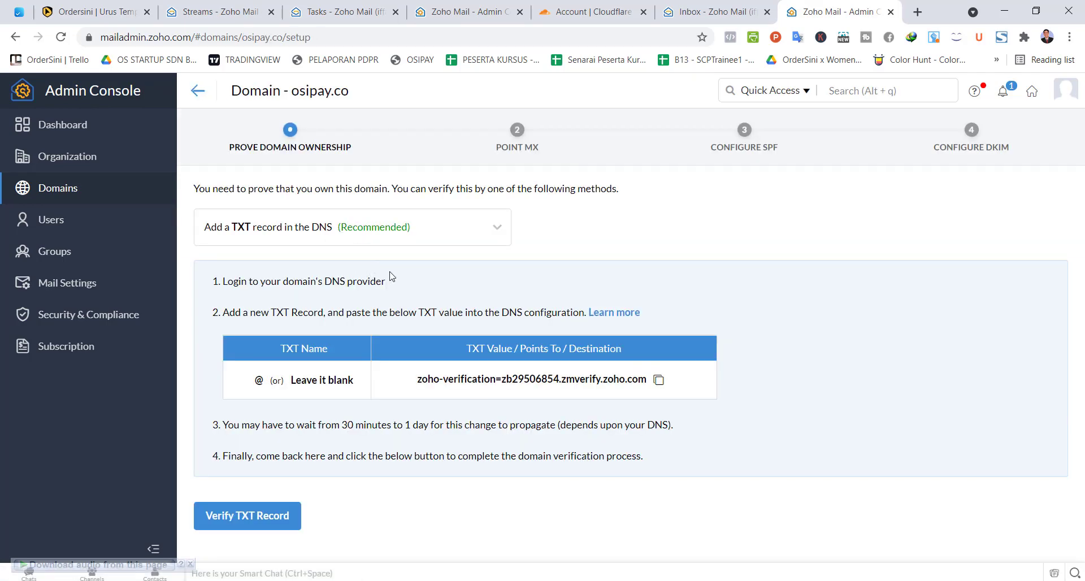
click(474, 237)
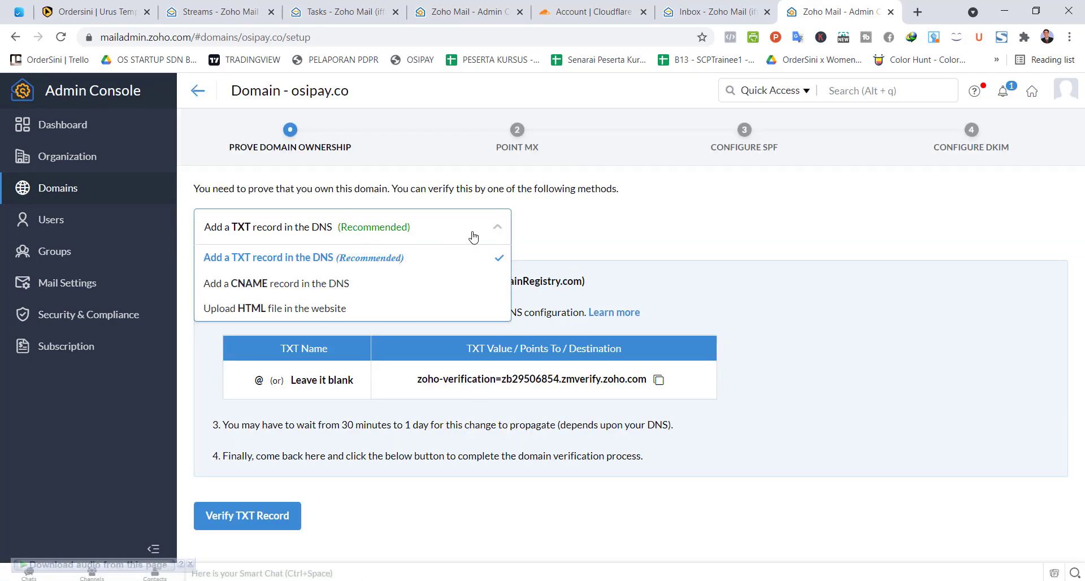
click(356, 263)
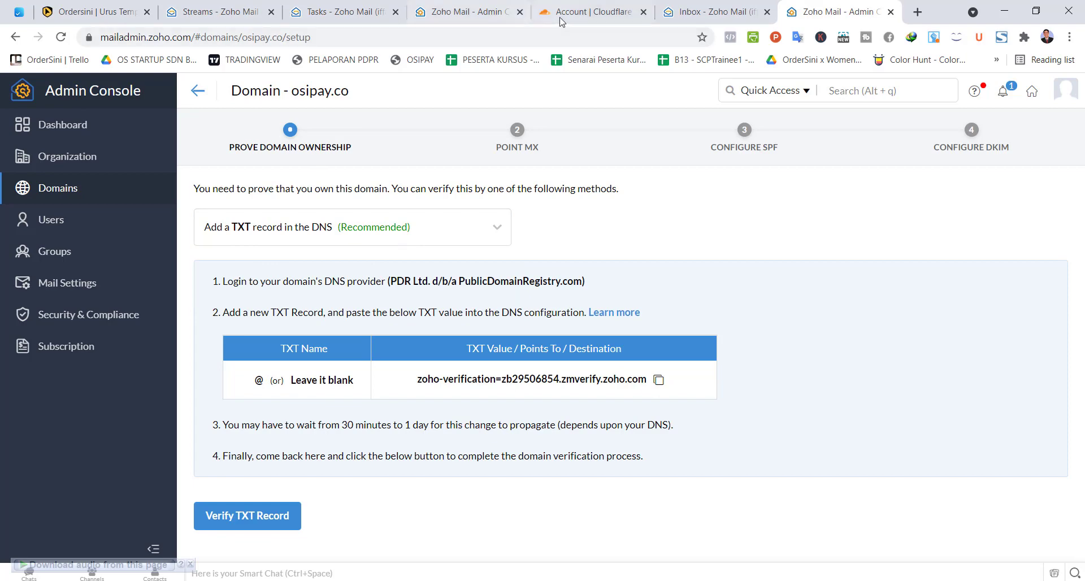
click(591, 15)
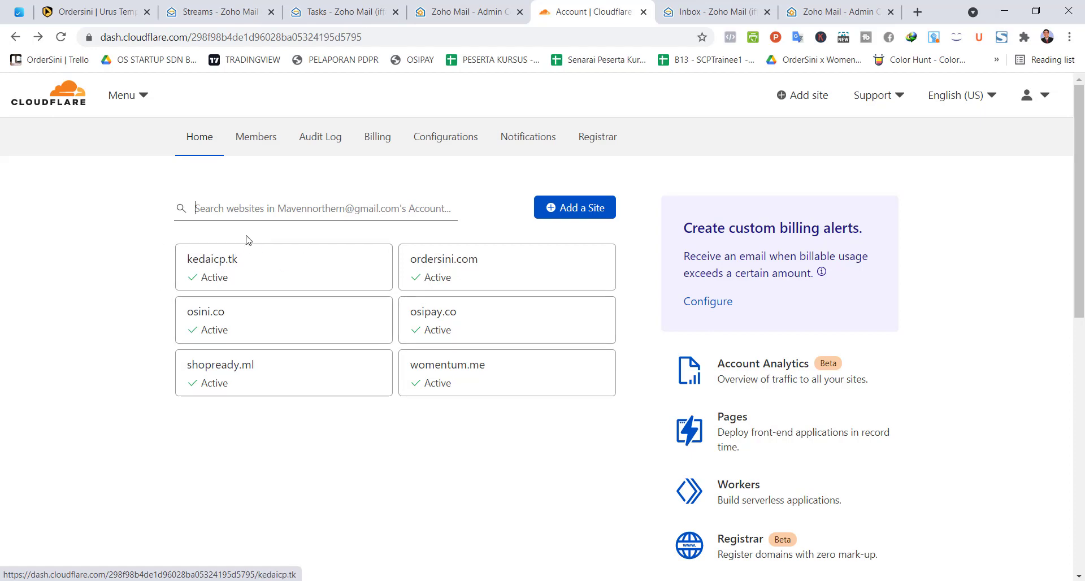
Step: Glance at the OrderSini custom domain page, then open the osipay.co site in Cloudflare
key(ctrl+1)
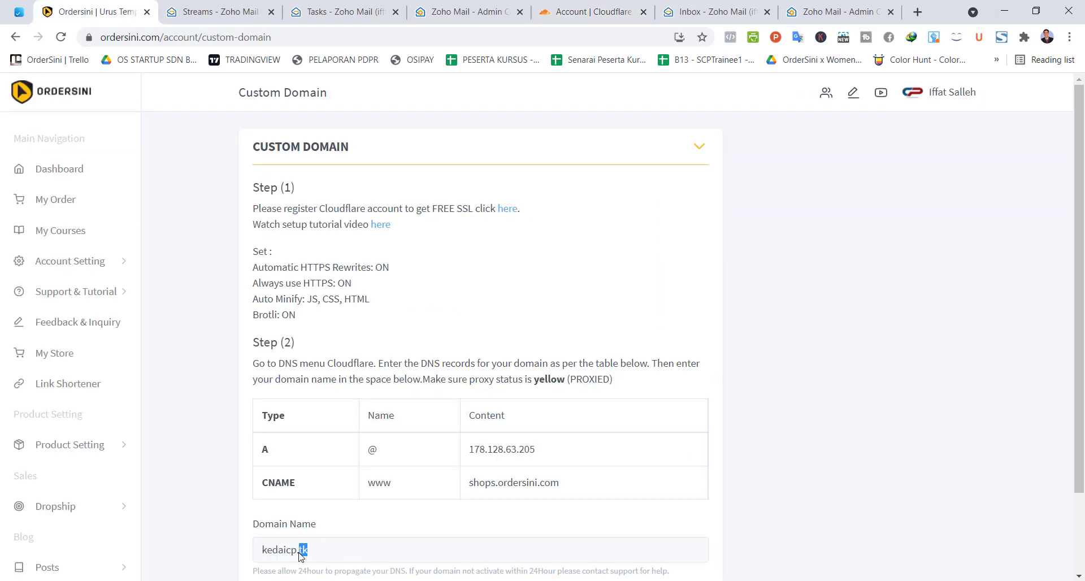
drag(320, 553, 236, 555)
scroll(328, 487, down, 2)
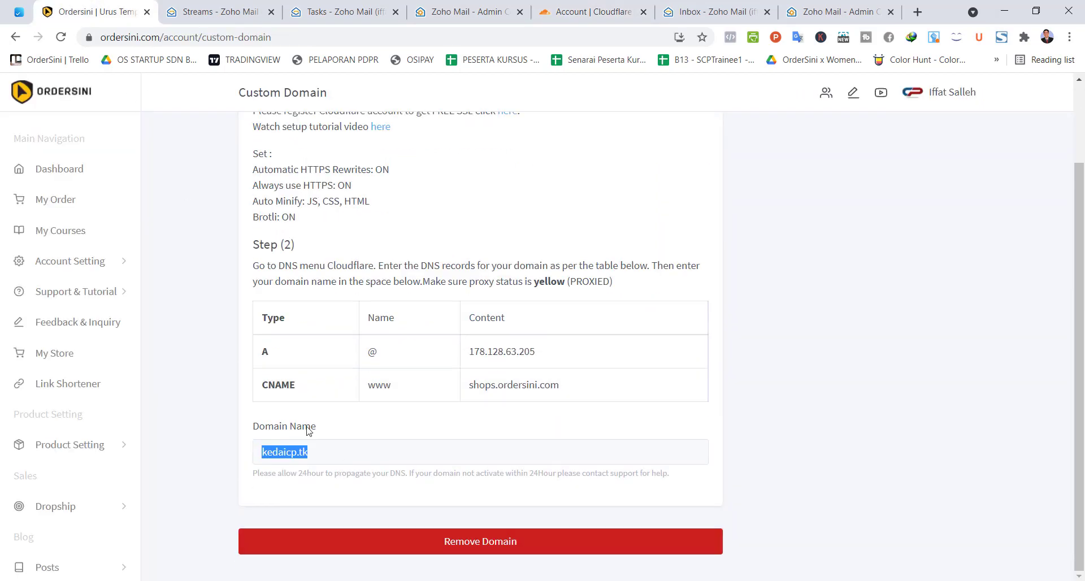
click(565, 13)
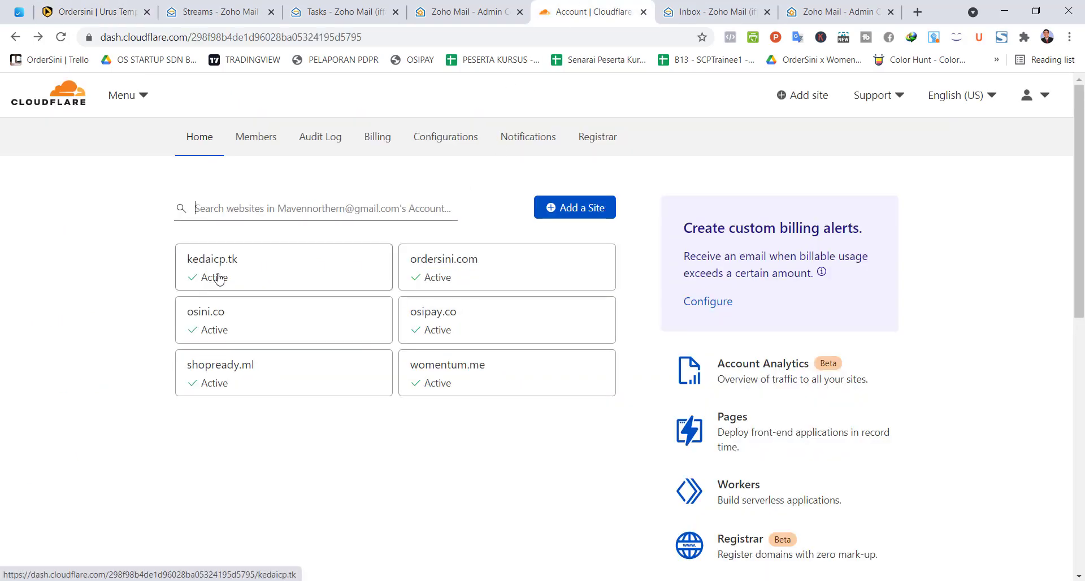
click(435, 330)
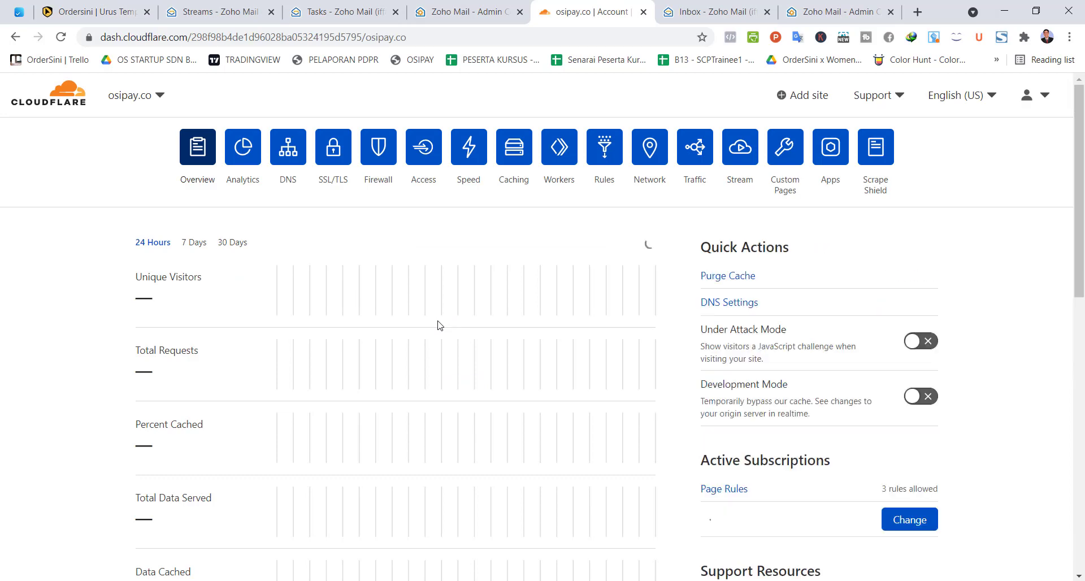
Step: Start a new DNS record for osipay.co with type TXT
click(289, 156)
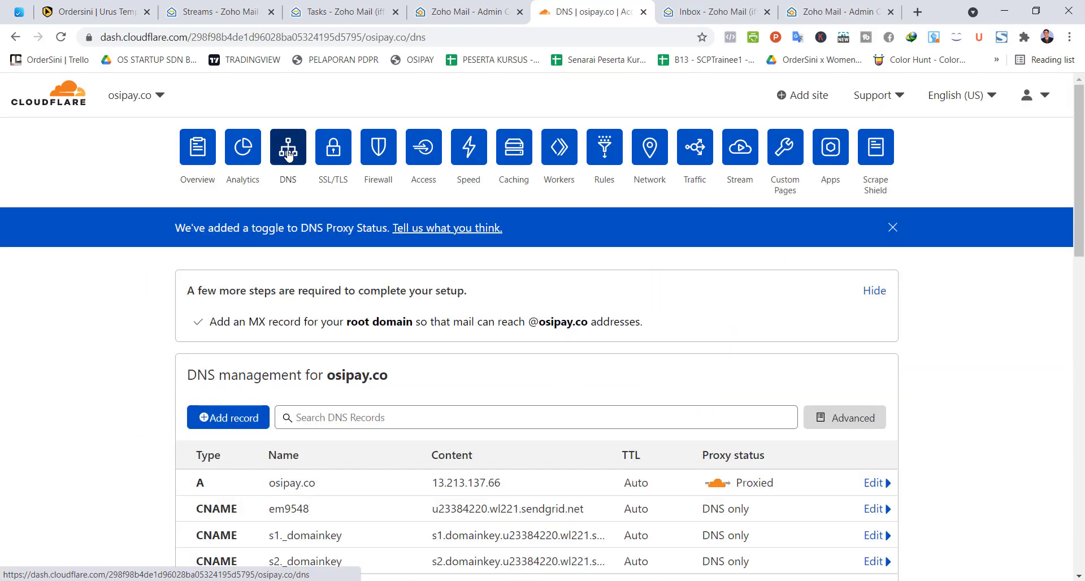
scroll(288, 156, down, 3)
click(235, 279)
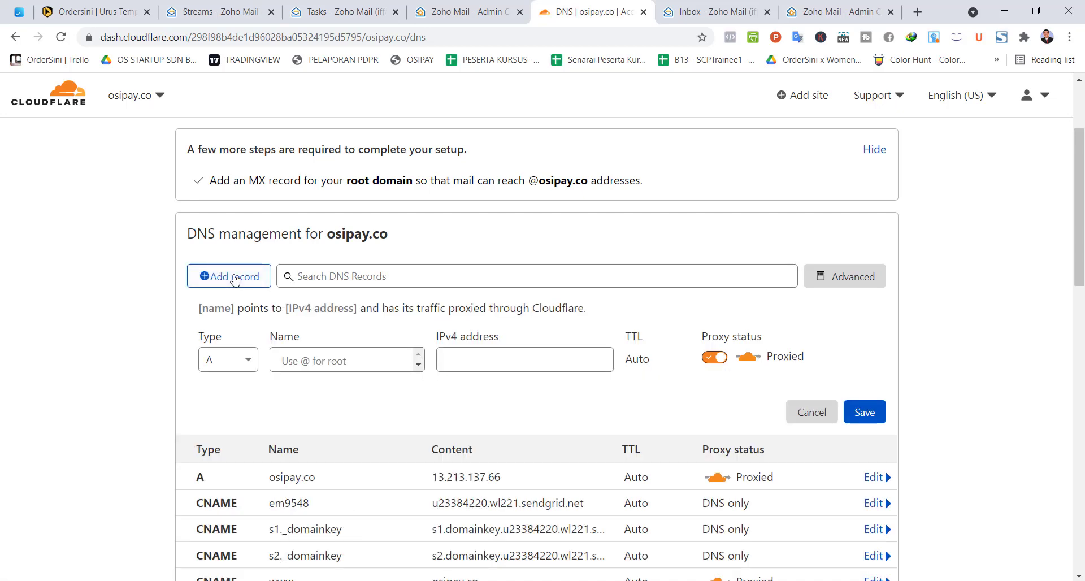
click(236, 359)
scroll(226, 464, down, 2)
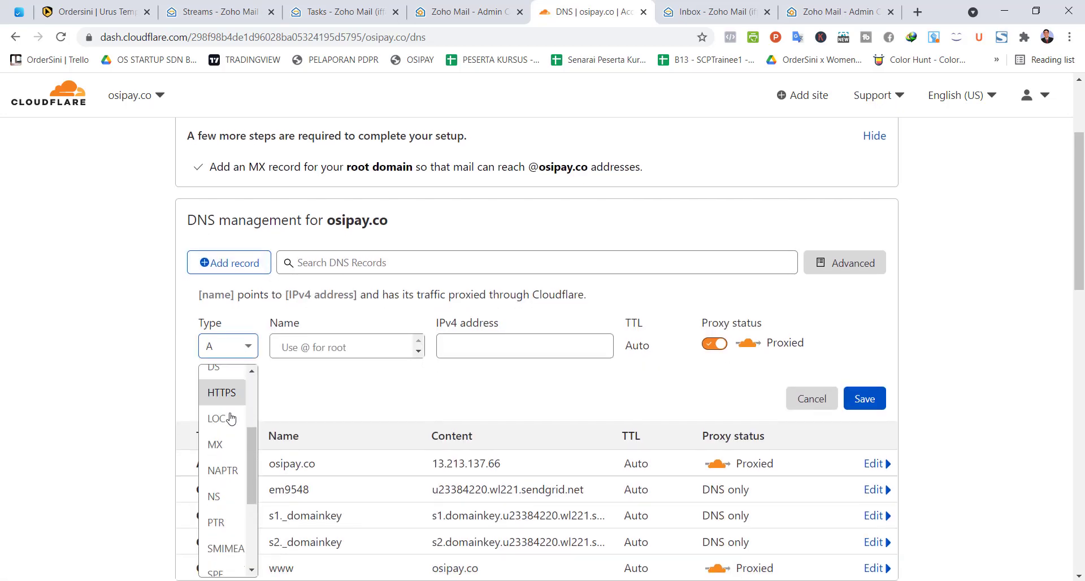
scroll(228, 474, down, 3)
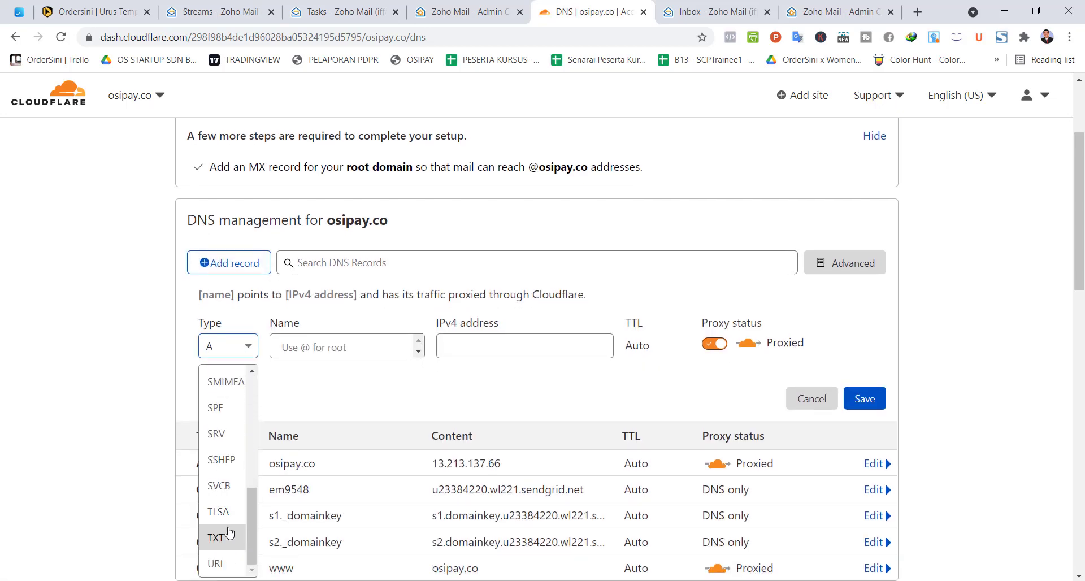
click(220, 540)
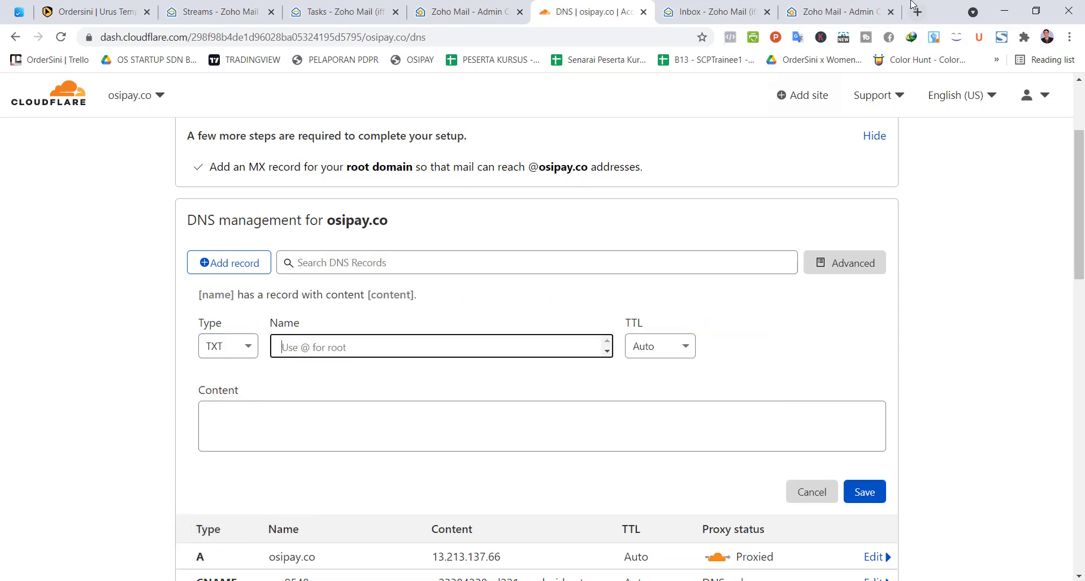
Step: Copy the @ name from Zoho's instructions into the record's Name field
click(851, 8)
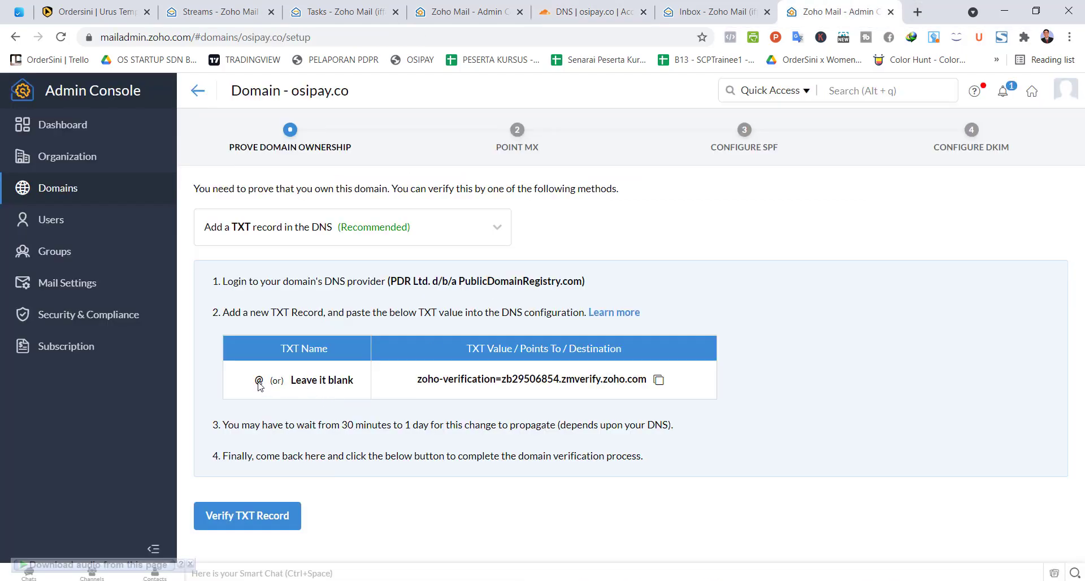
drag(260, 385, 257, 389)
key(ctrl+c)
click(218, 12)
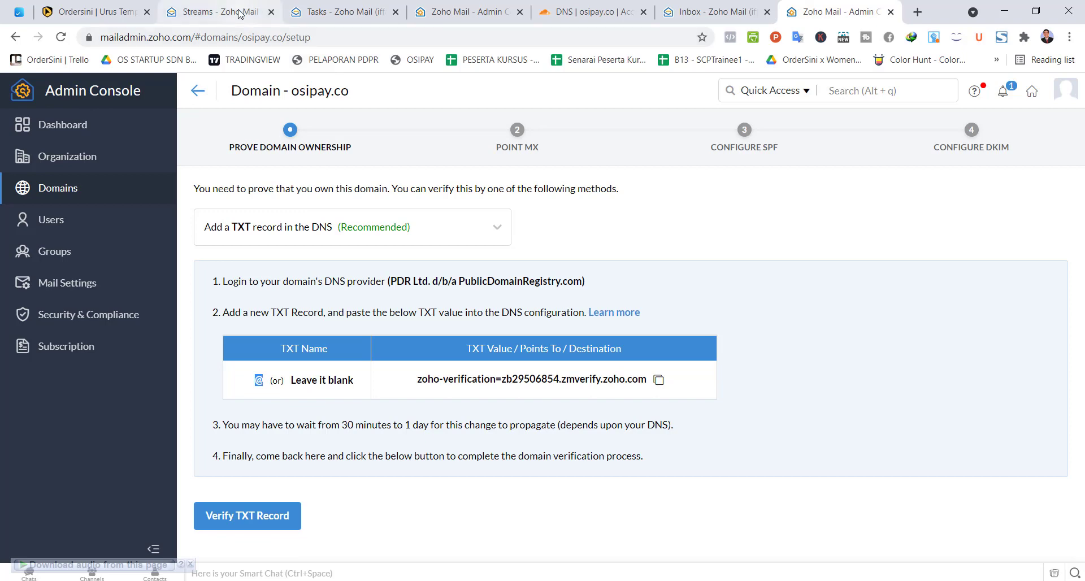
click(591, 11)
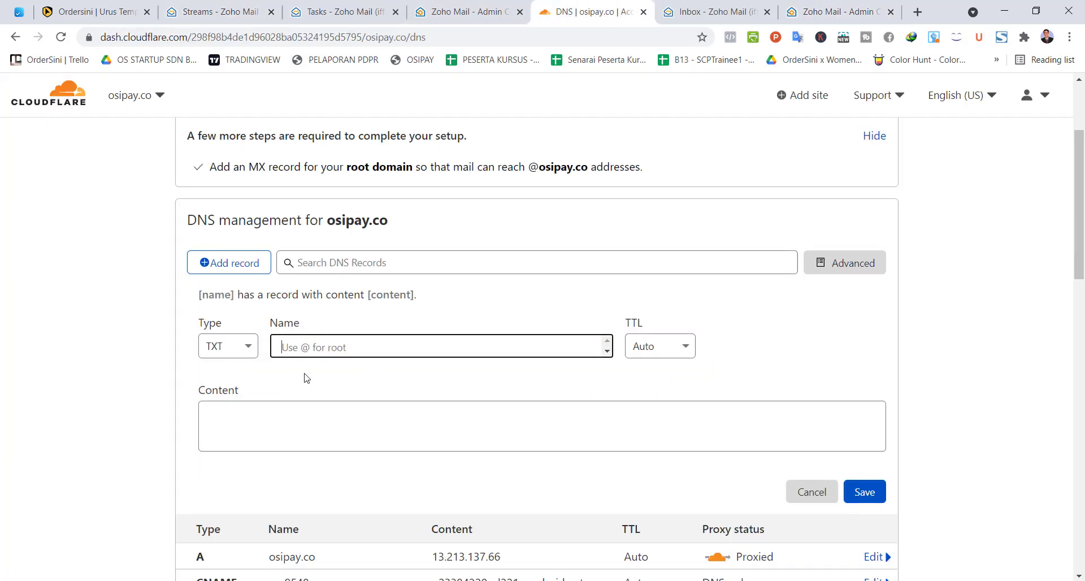
key(ctrl+v)
Step: Paste zoho-verification=zb29506854.zmverify.zoho.com as the content and save the TXT record
click(414, 428)
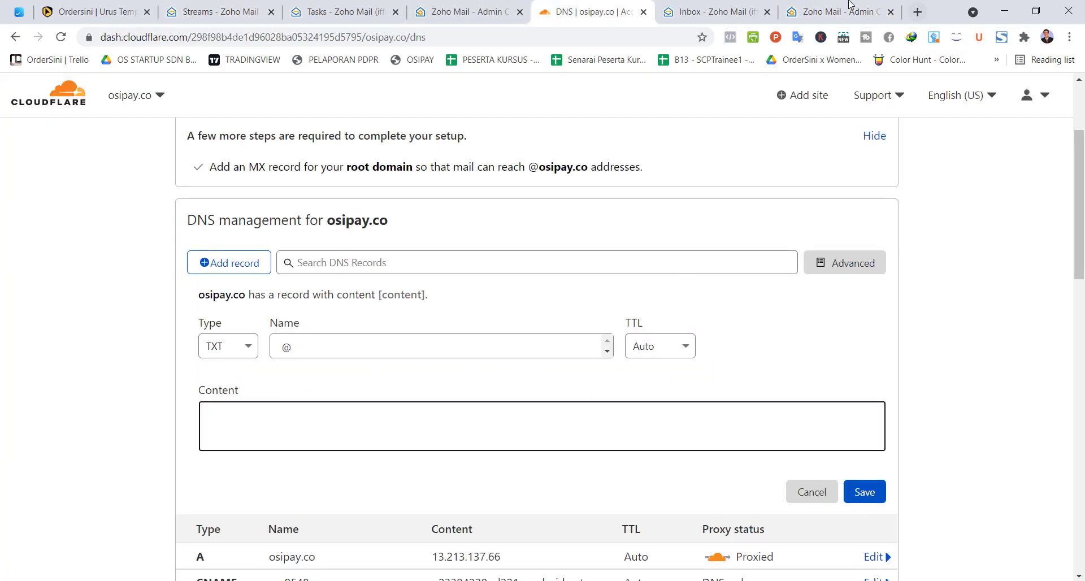
click(850, 5)
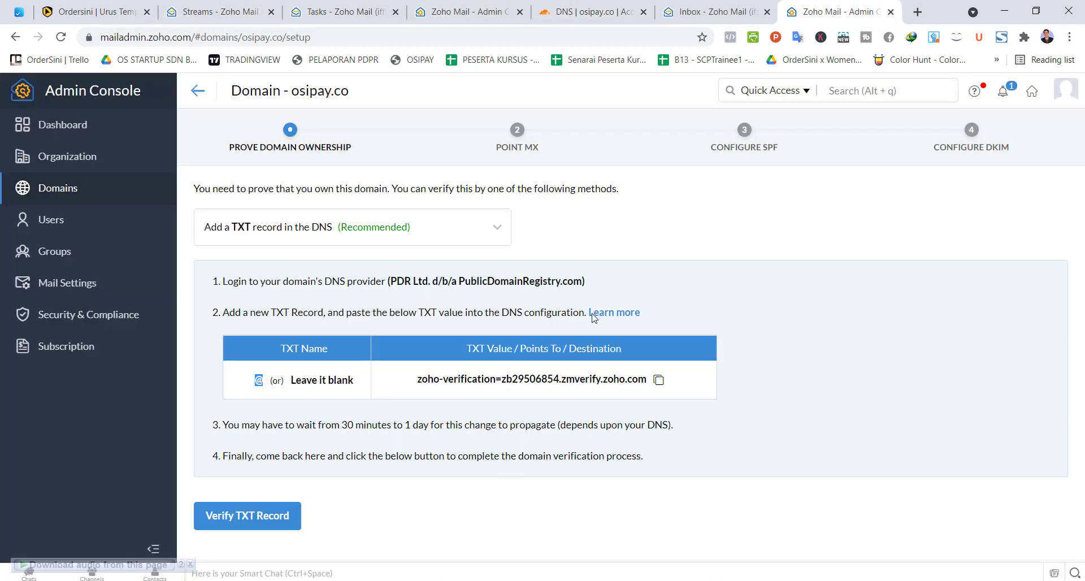
click(659, 380)
click(591, 11)
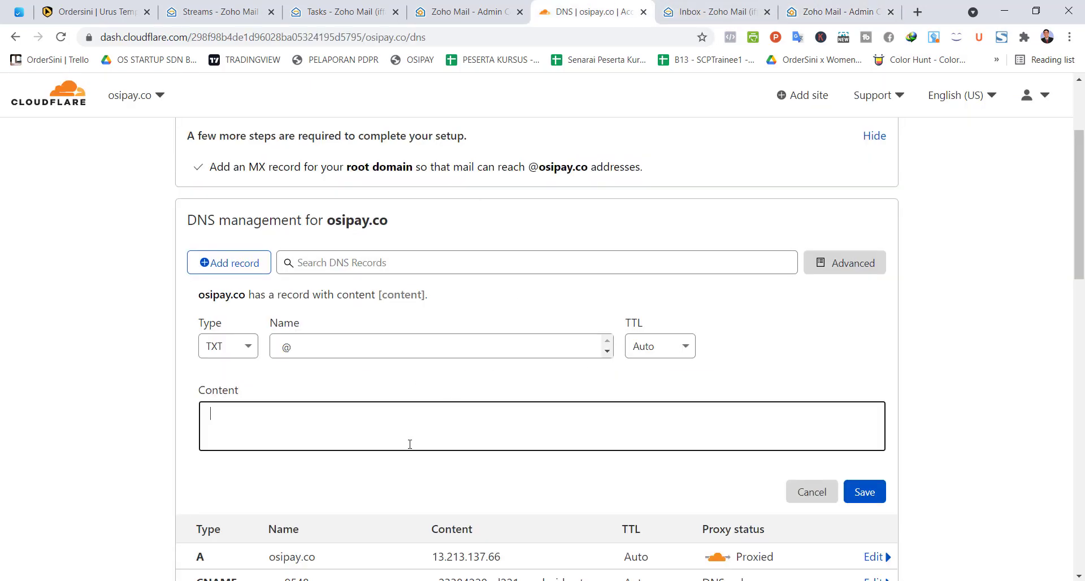
key(ctrl+v)
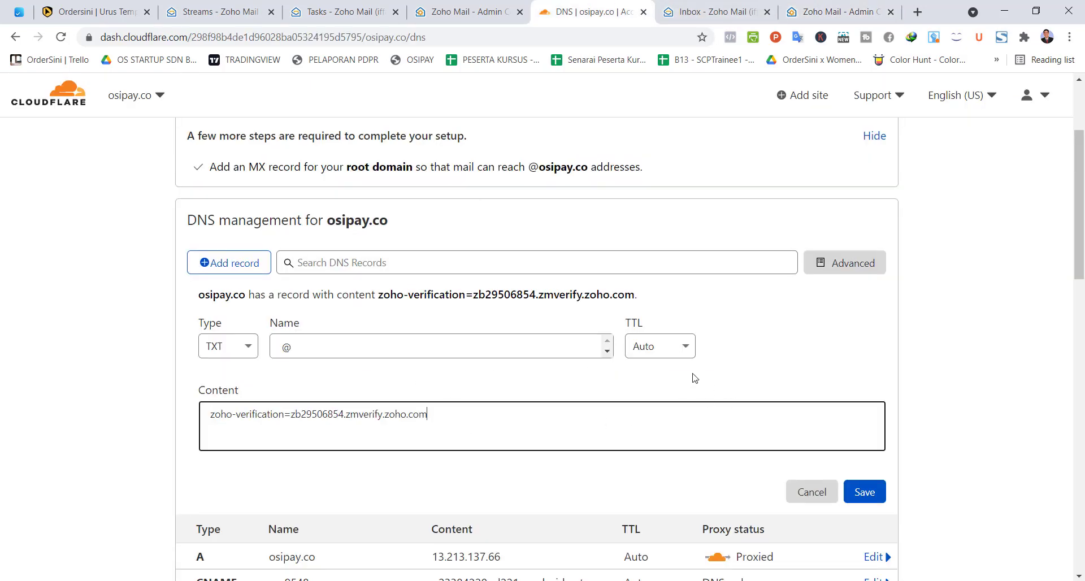
click(870, 498)
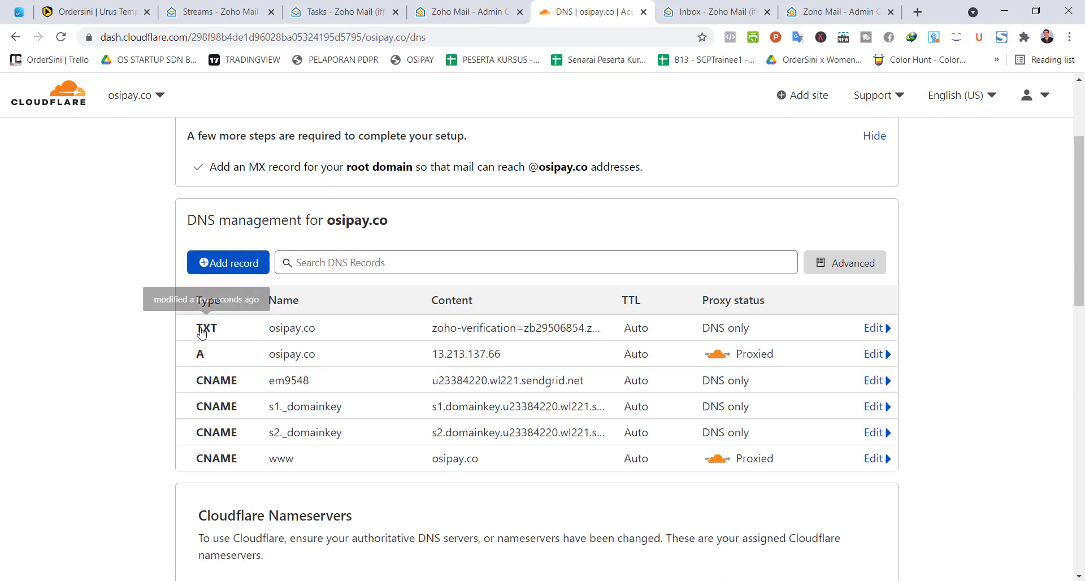
click(830, 6)
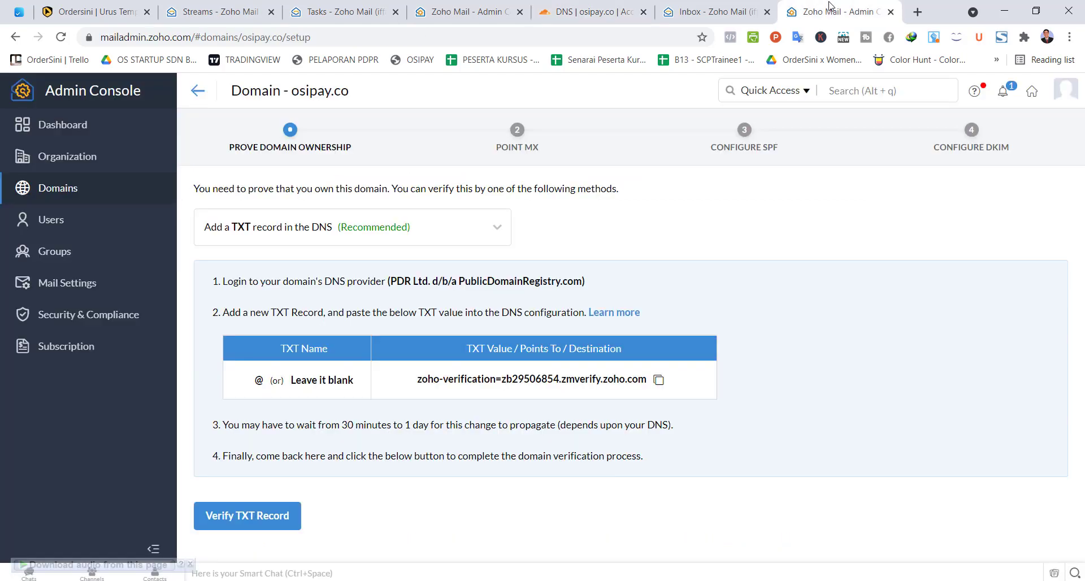
Step: Verify osipay.co ownership via the TXT record and proceed to the Point MX step
click(251, 520)
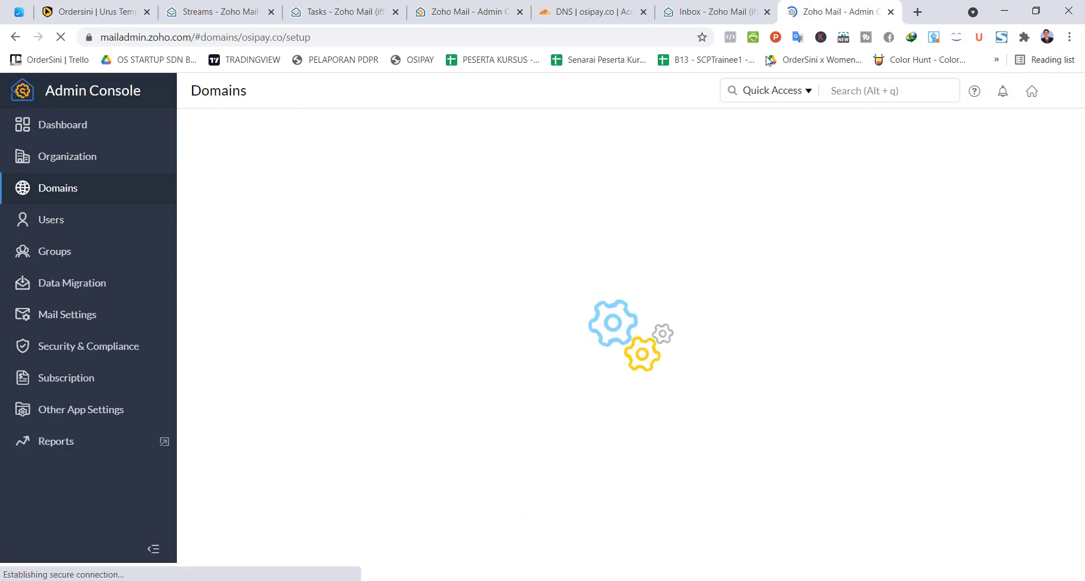
click(767, 12)
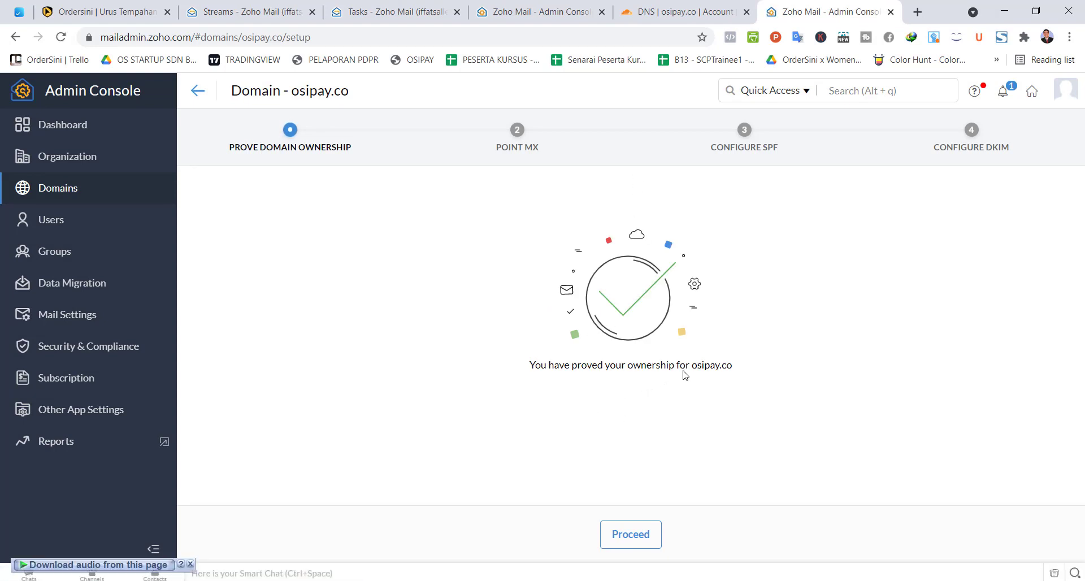
click(622, 539)
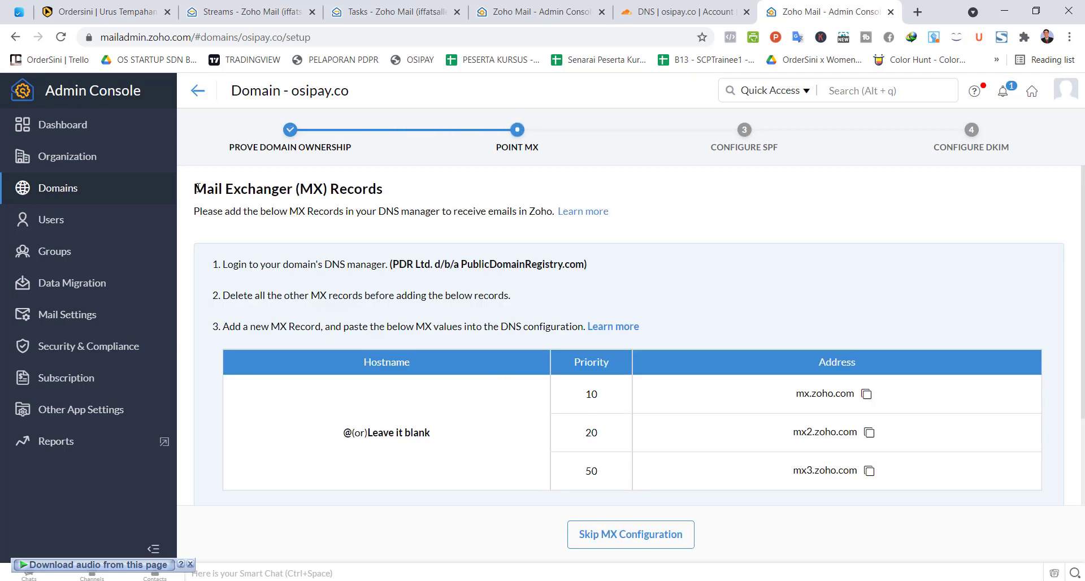
Step: Read Zoho's MX instructions: log in to the DNS manager, delete other MX records, add new ones
drag(197, 187, 234, 189)
drag(300, 189, 320, 189)
scroll(315, 261, down, 1)
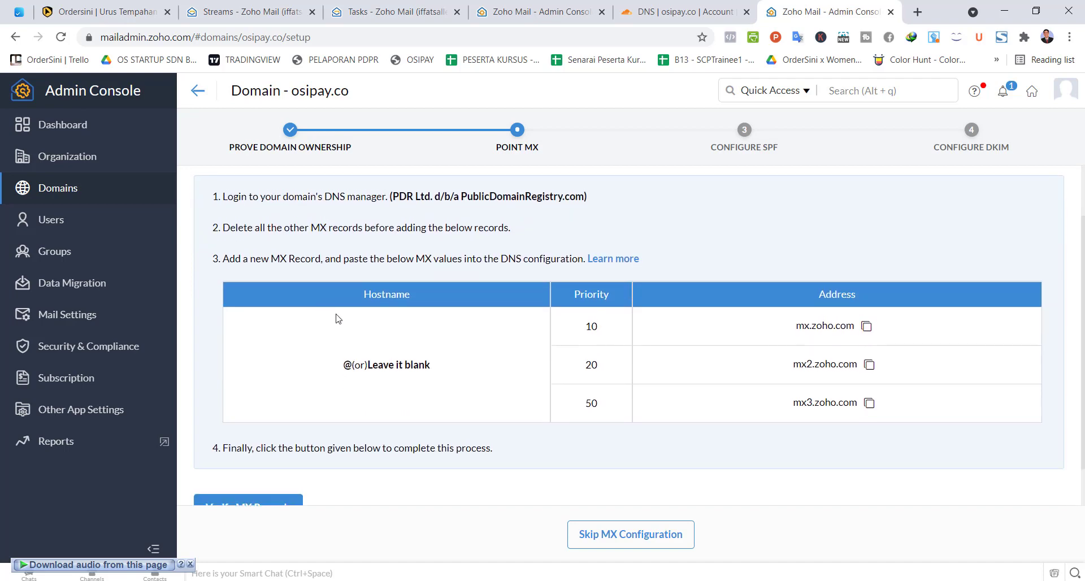
scroll(338, 316, up, 1)
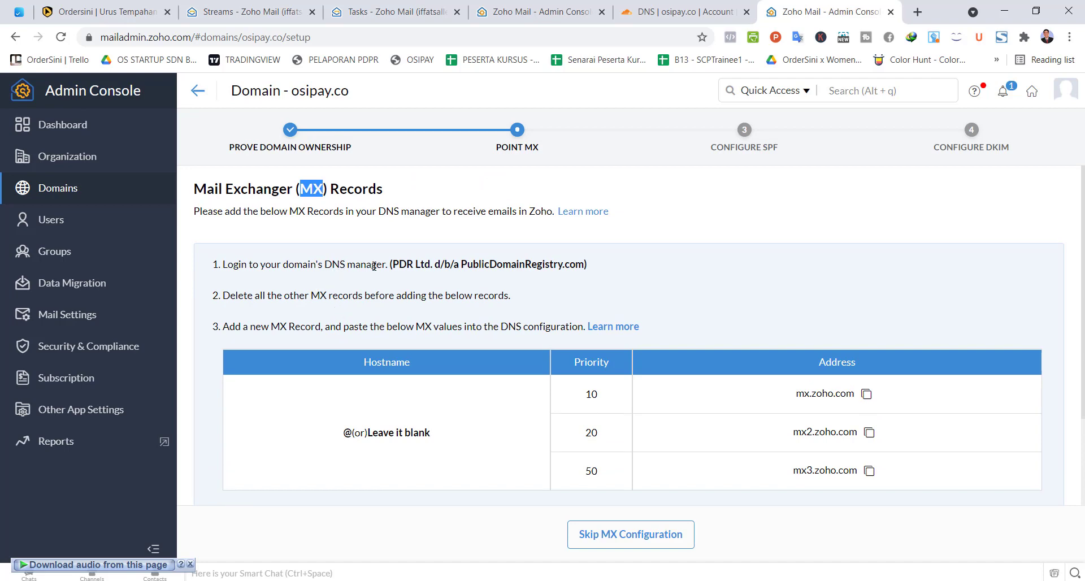
drag(223, 264, 546, 299)
click(311, 275)
drag(223, 264, 385, 265)
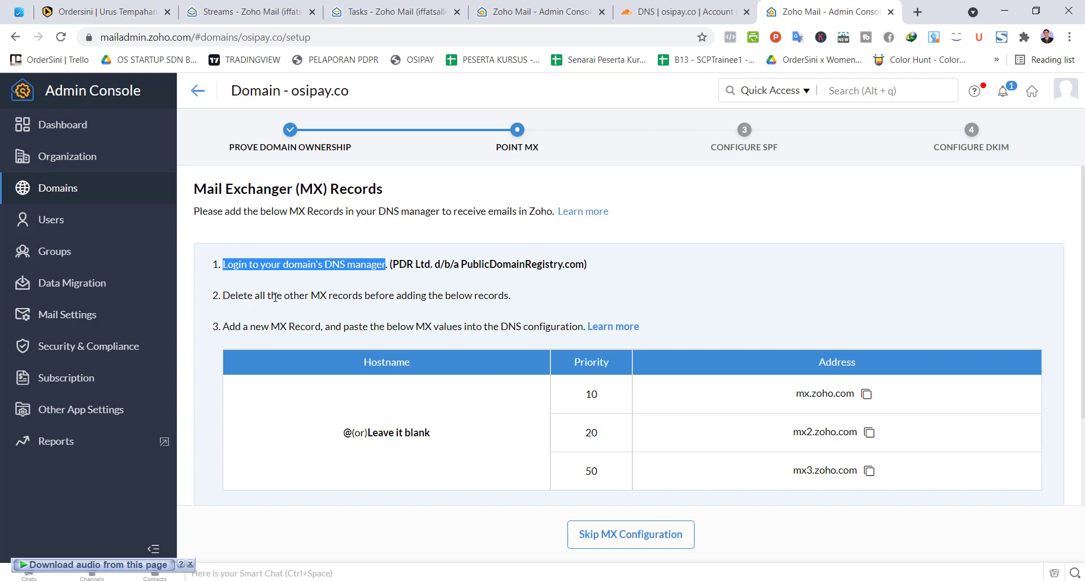
drag(221, 296, 363, 294)
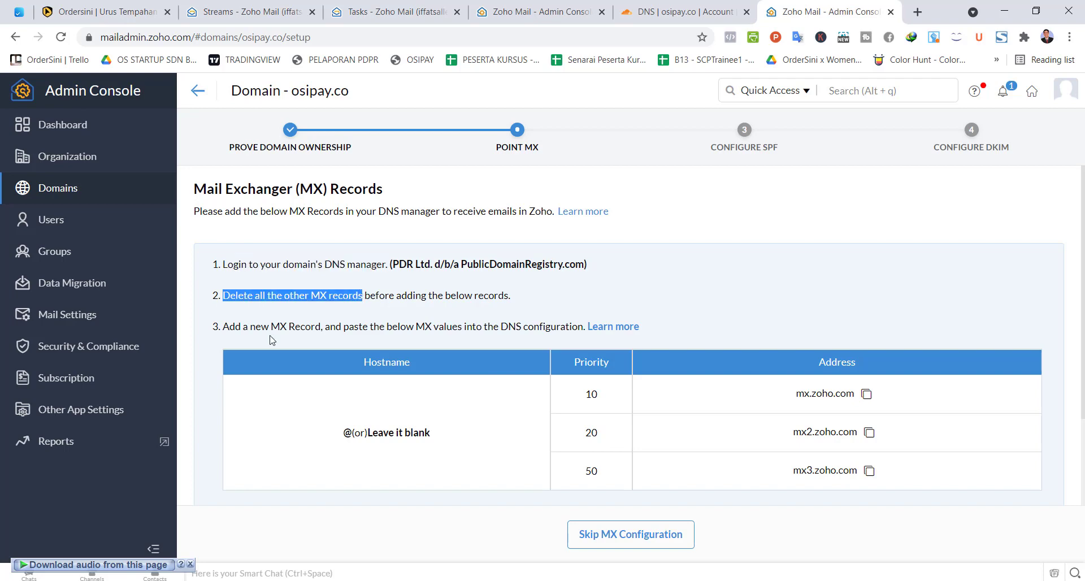
drag(223, 327, 423, 328)
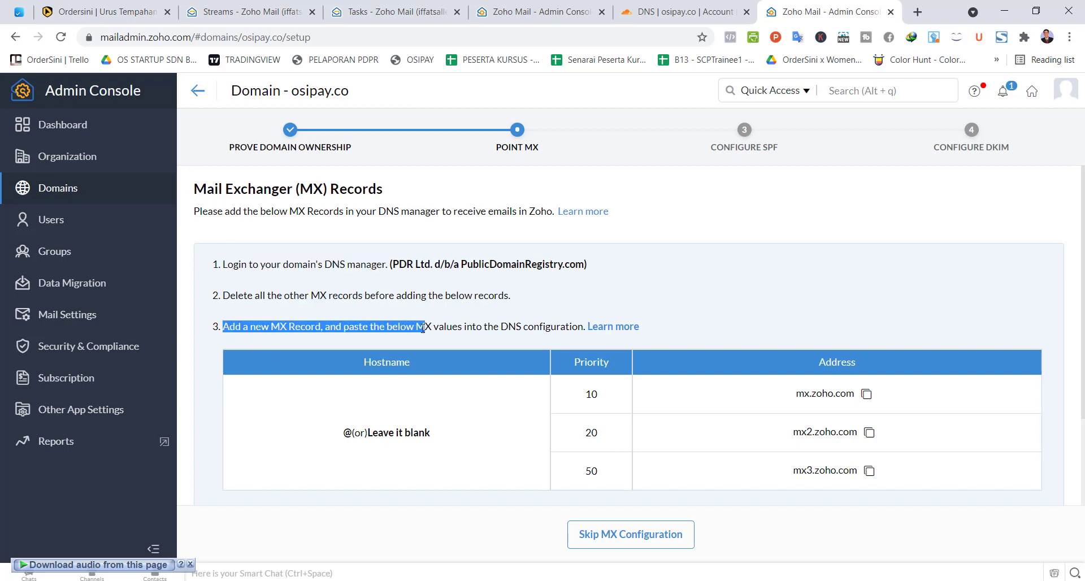
click(653, 5)
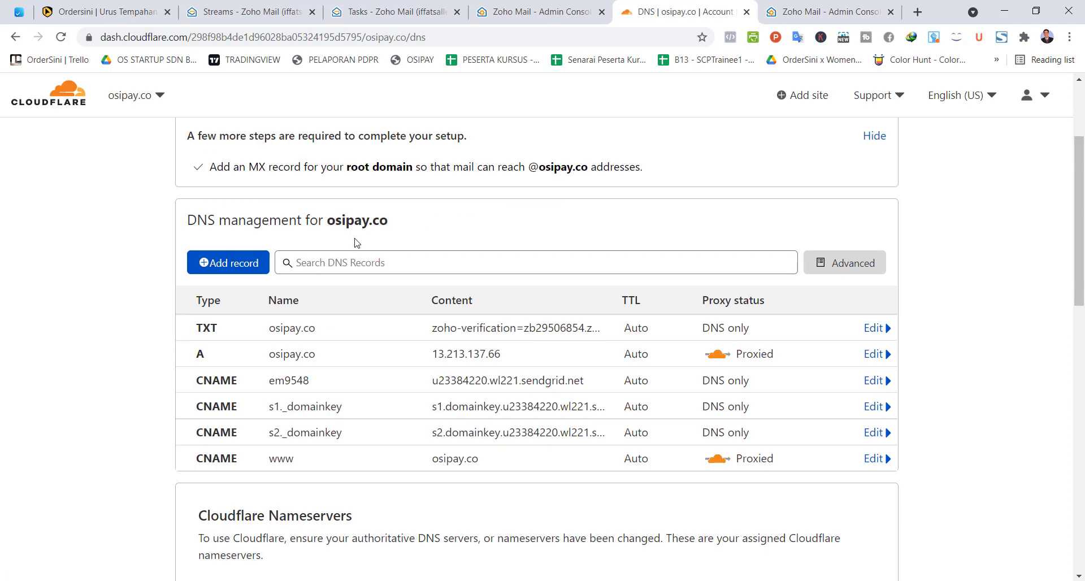
Step: Add an MX record @ pointing to mx.zoho.com with priority 10
click(229, 263)
click(243, 351)
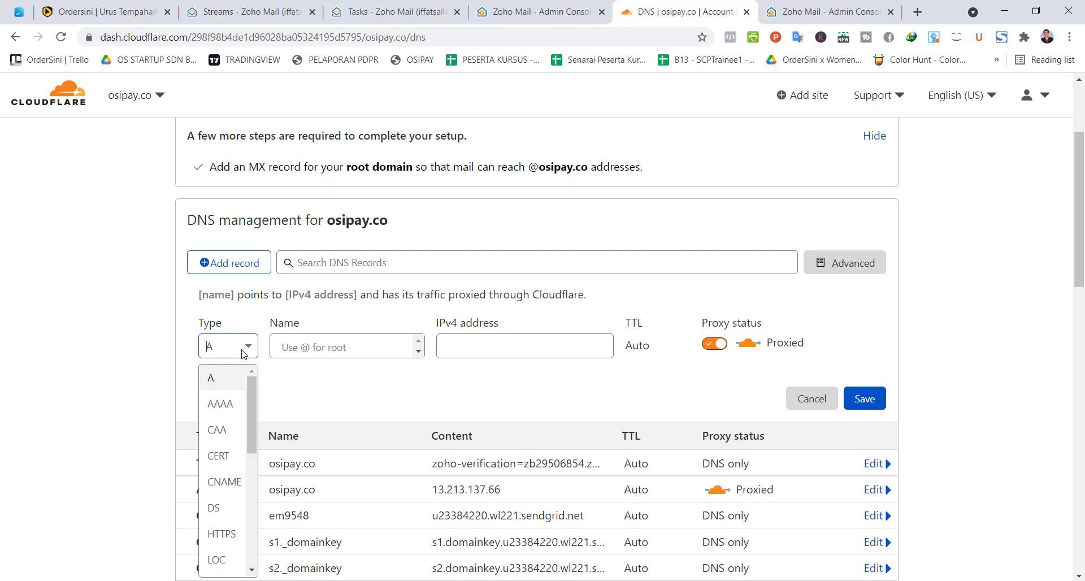
text(m)
click(240, 407)
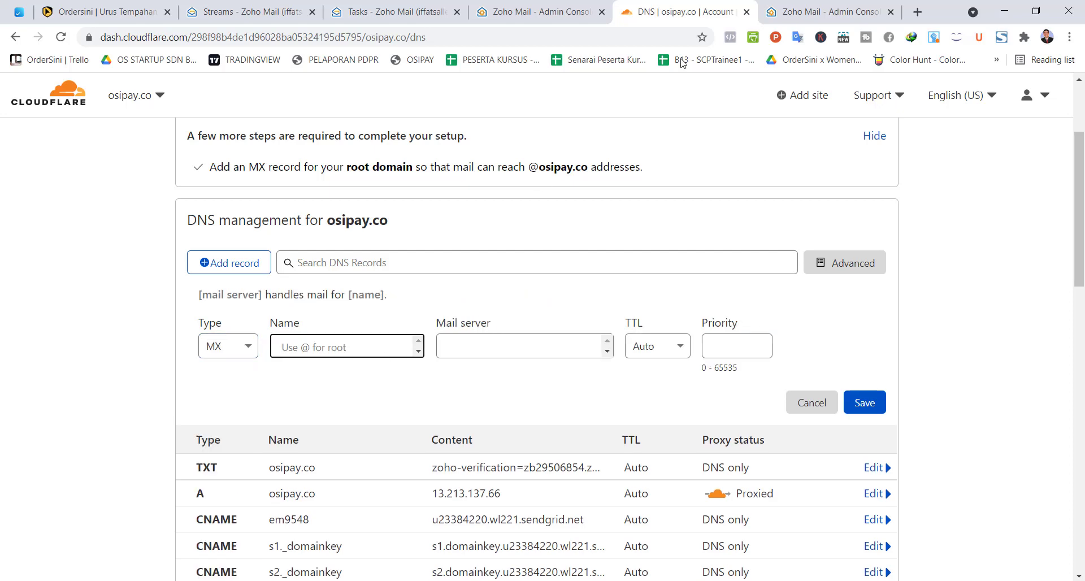
click(825, 11)
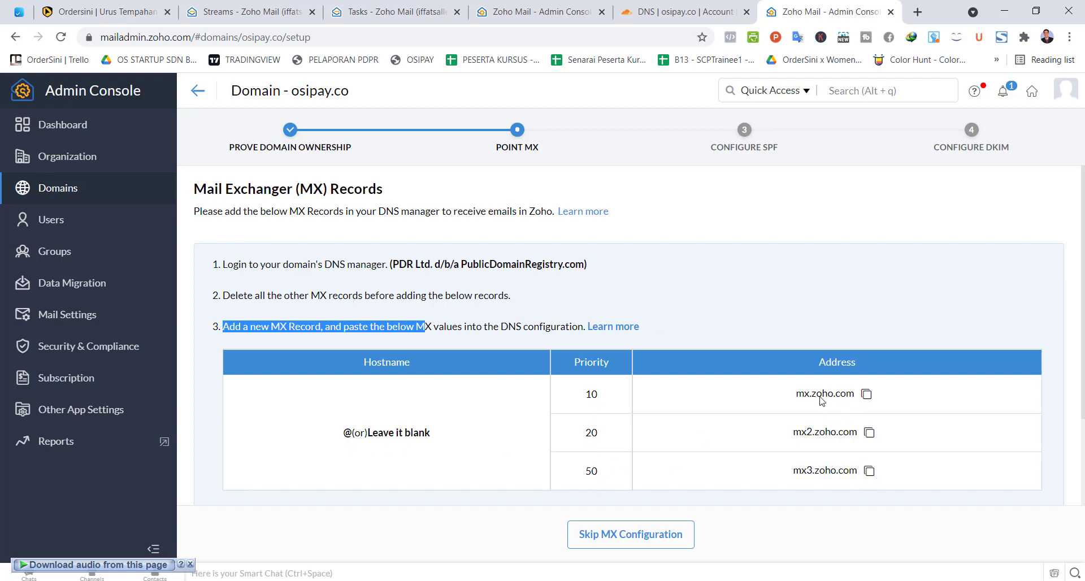
click(867, 394)
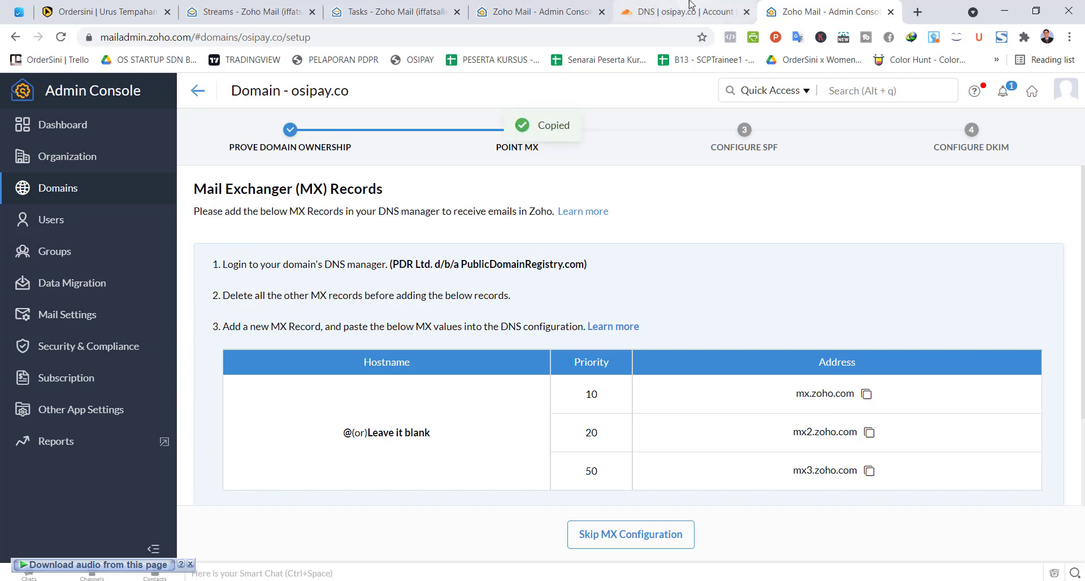
click(673, 12)
text(@)
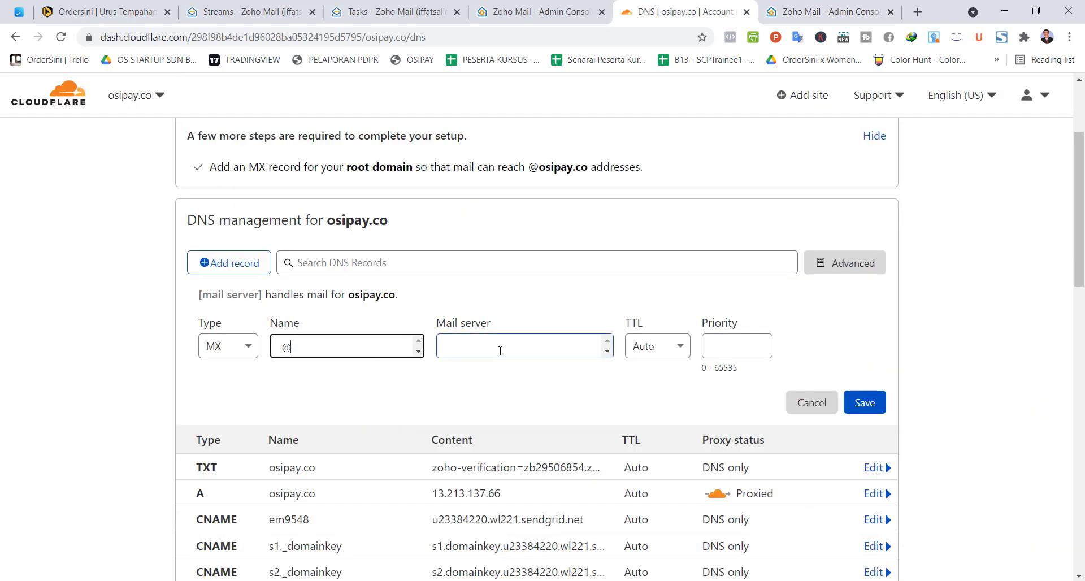
click(726, 346)
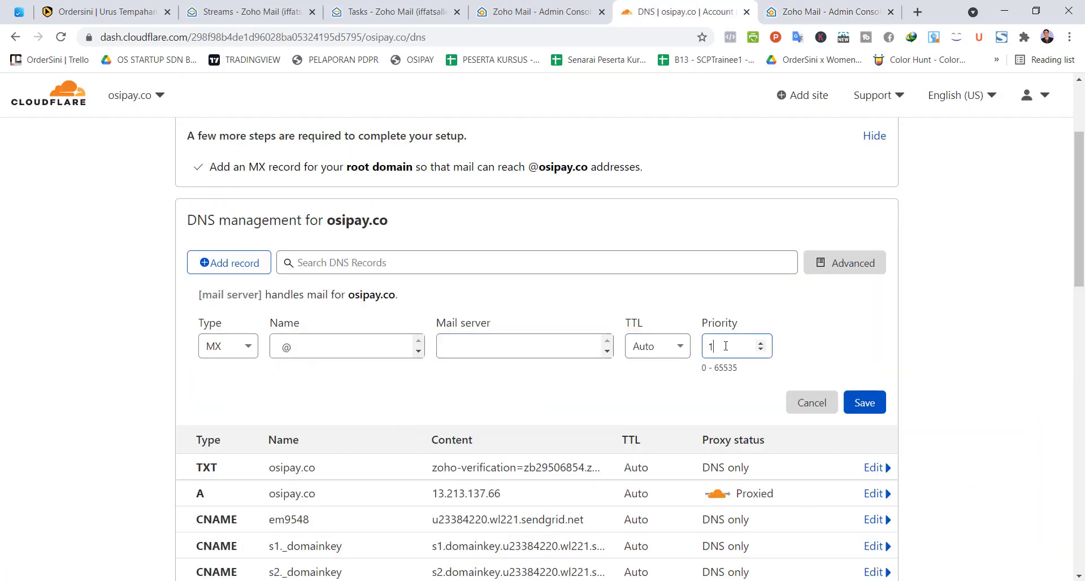
click(525, 351)
key(ctrl+v)
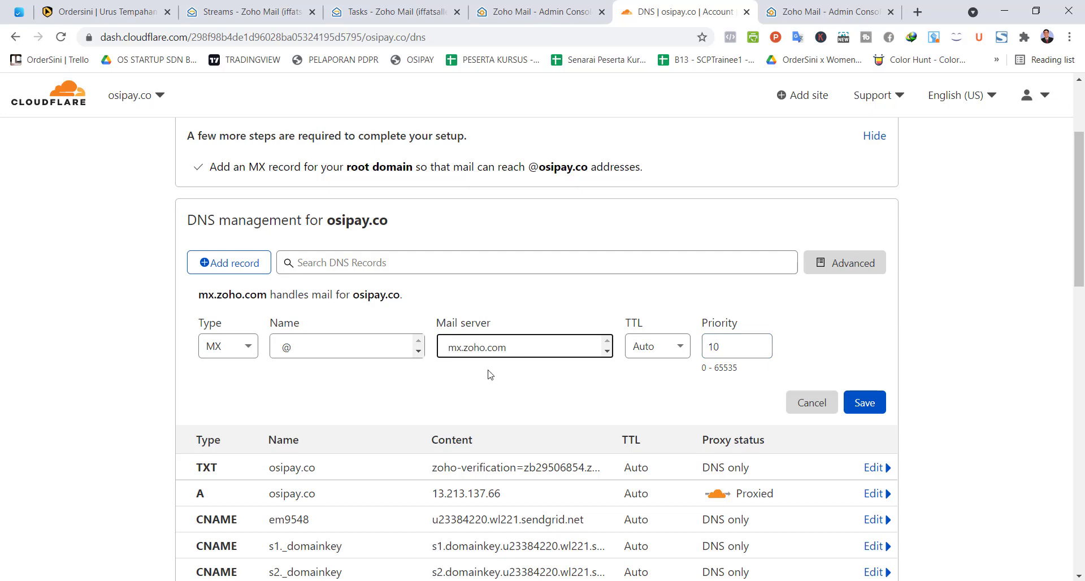
click(825, 11)
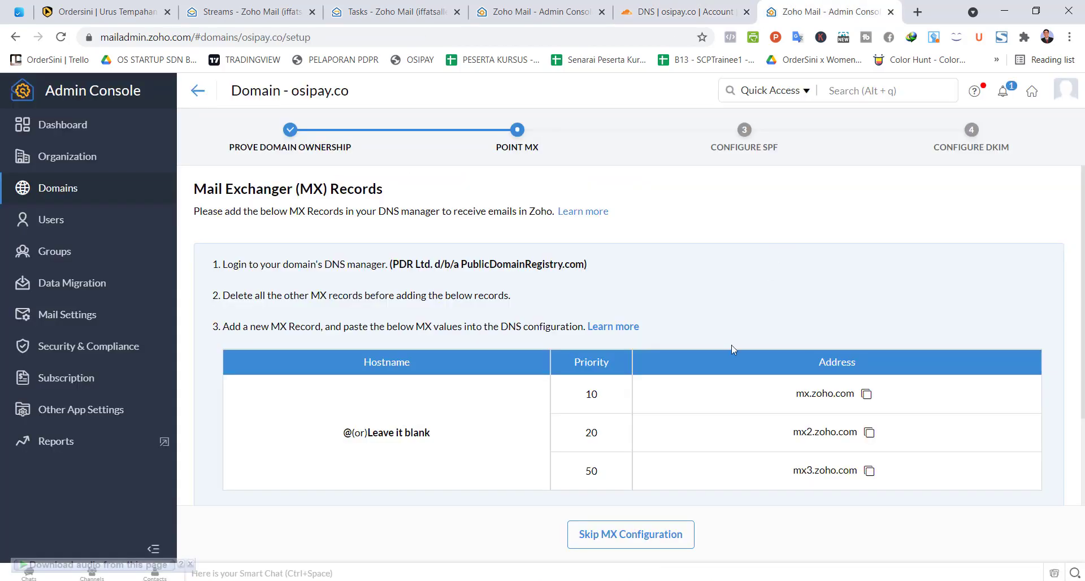
click(670, 14)
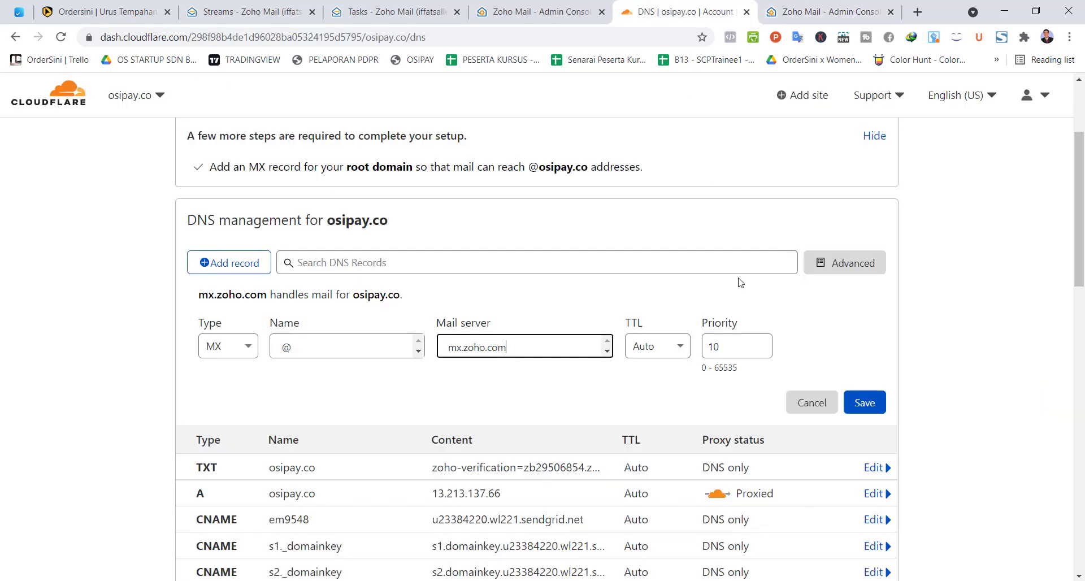
click(862, 402)
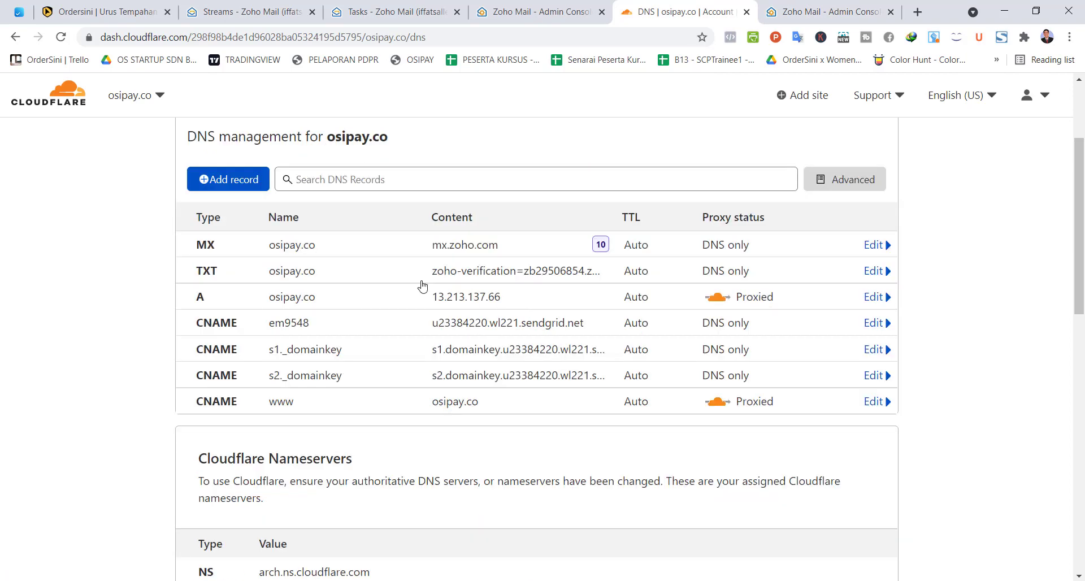
Step: Add a second MX record @ pointing to mx2.zoho.com with priority 20
click(232, 255)
click(227, 334)
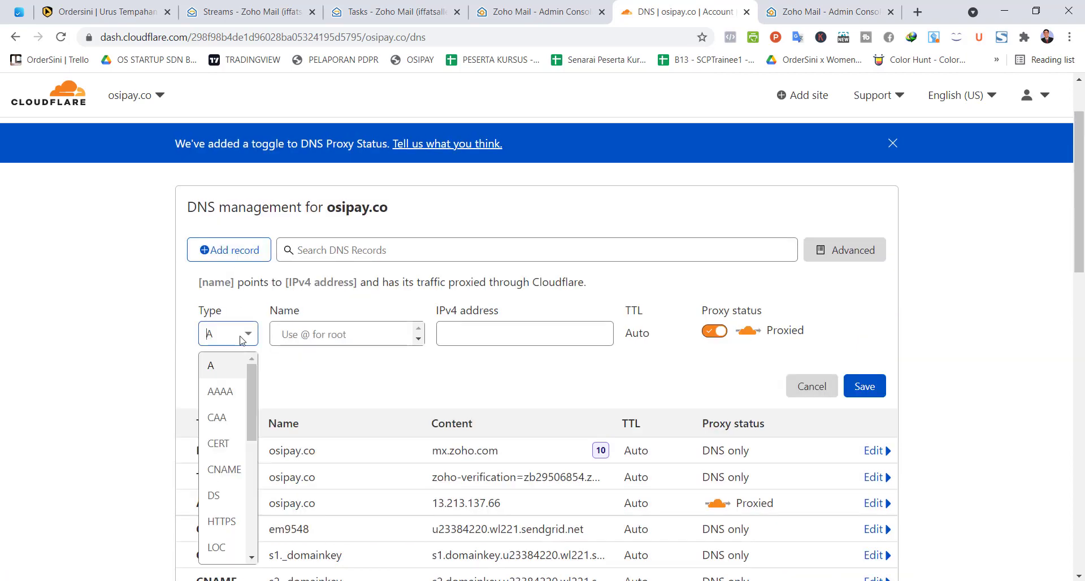
text(m)
click(215, 391)
click(313, 335)
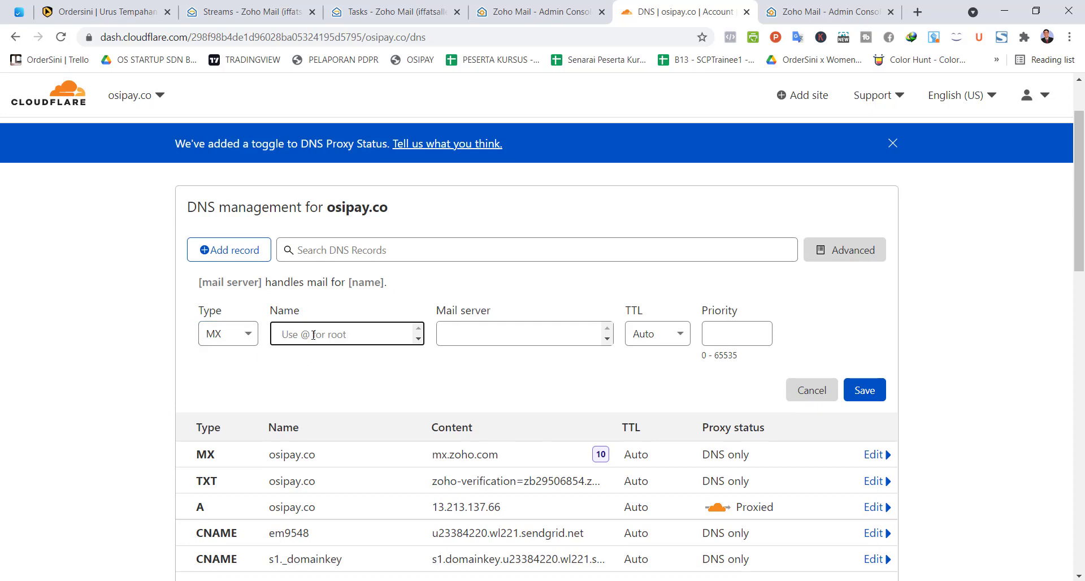
text(@)
click(762, 334)
text(10)
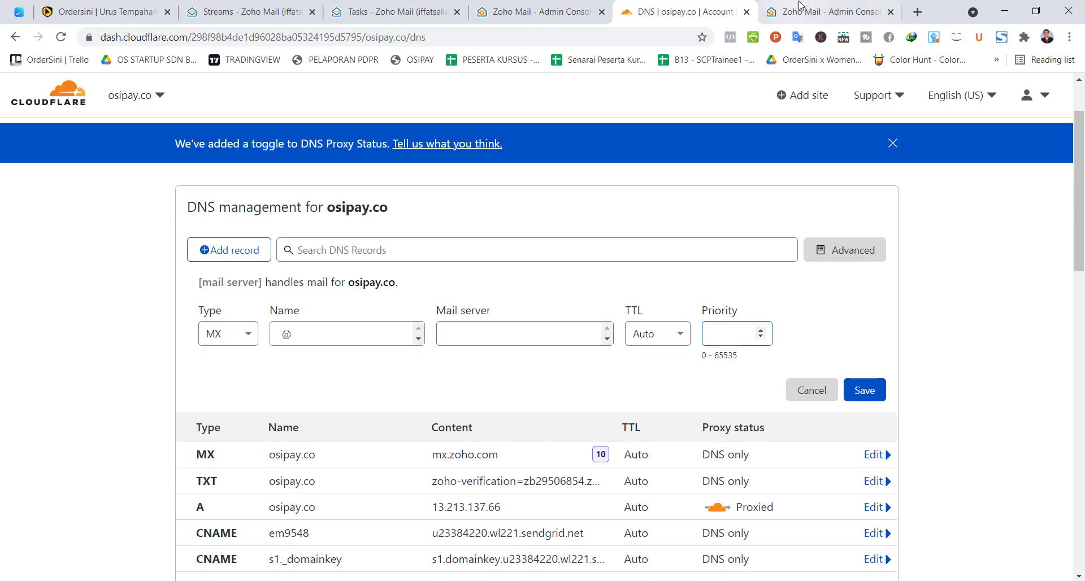
click(802, 8)
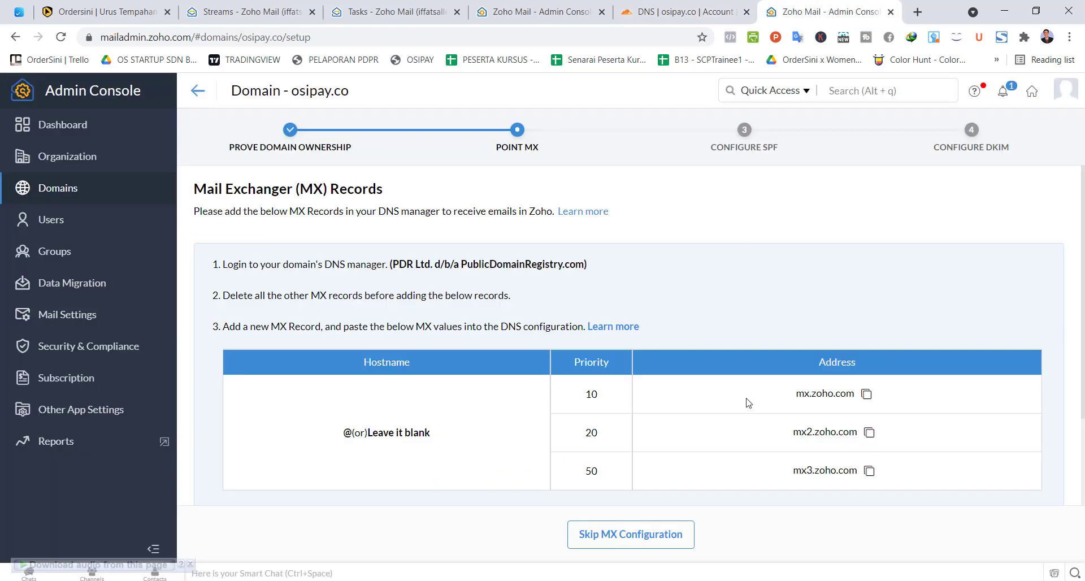
click(876, 433)
click(673, 4)
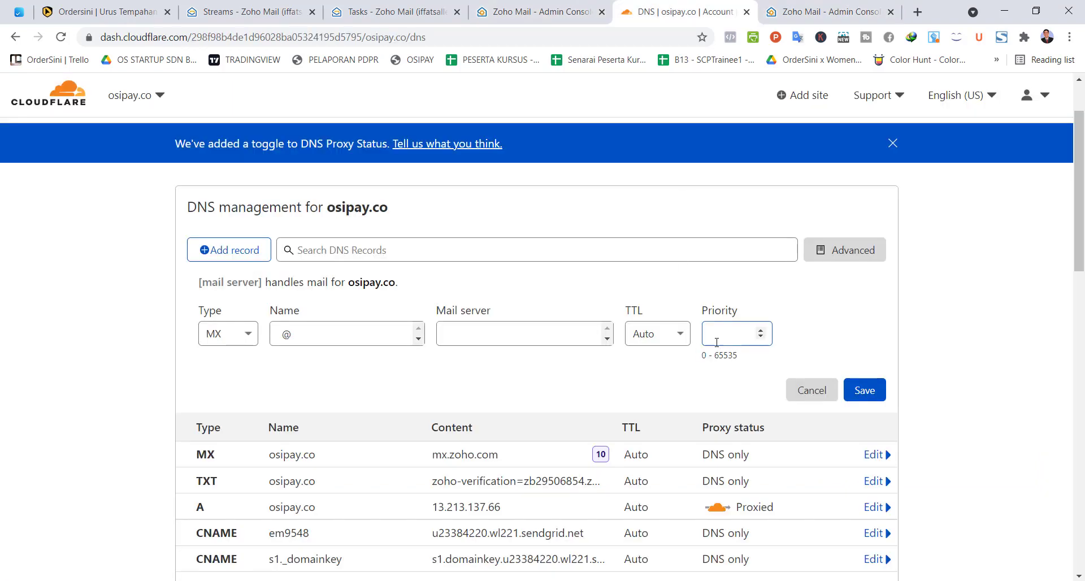
text(20)
click(499, 330)
key(ctrl+v)
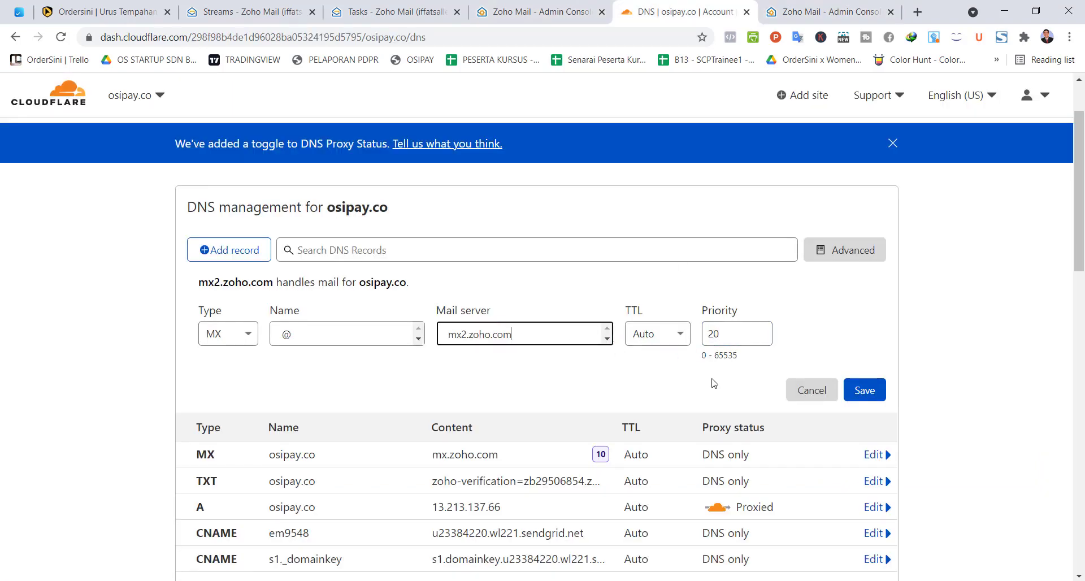
click(864, 391)
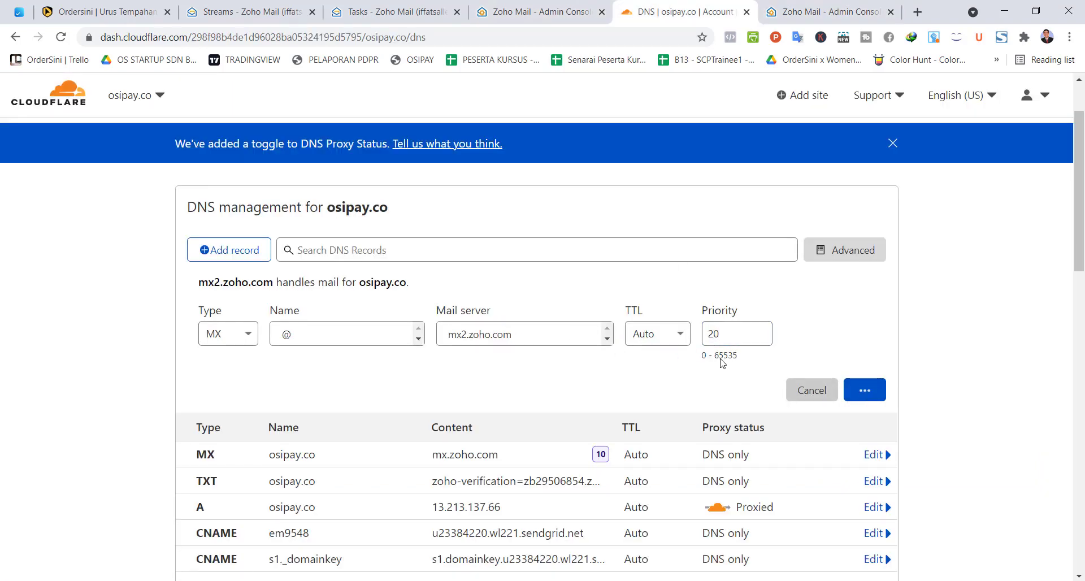
Step: Add a third MX record @ pointing to mx3.zoho.com with priority 50
click(234, 254)
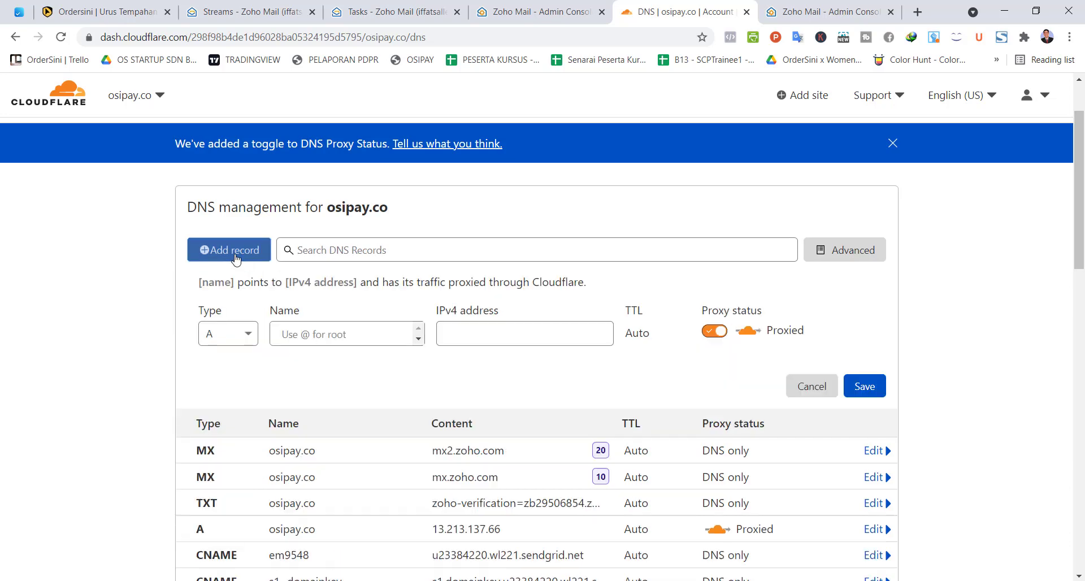
click(245, 322)
text(m)
click(212, 392)
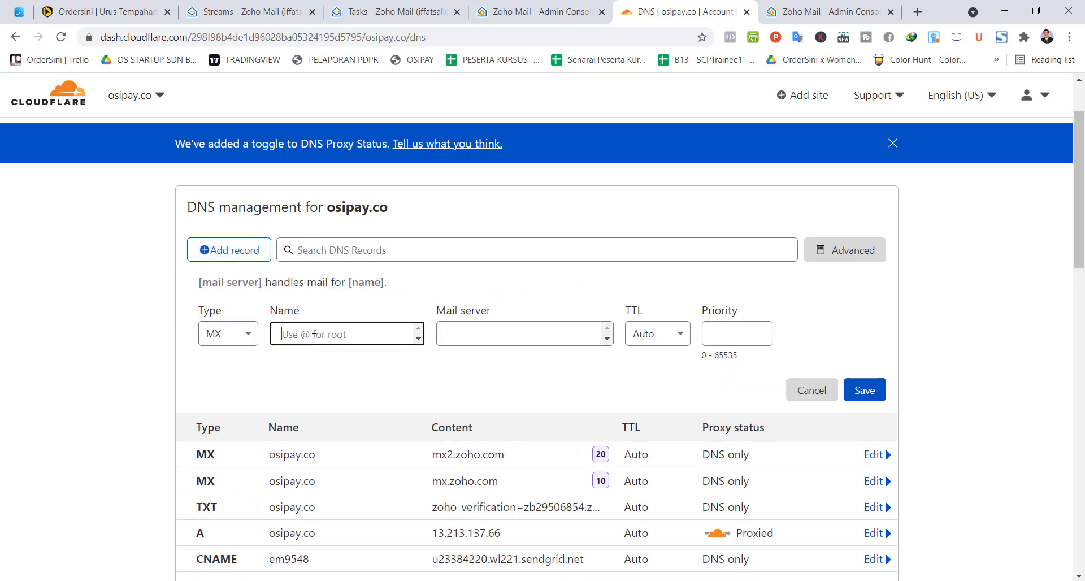
text(@)
click(730, 325)
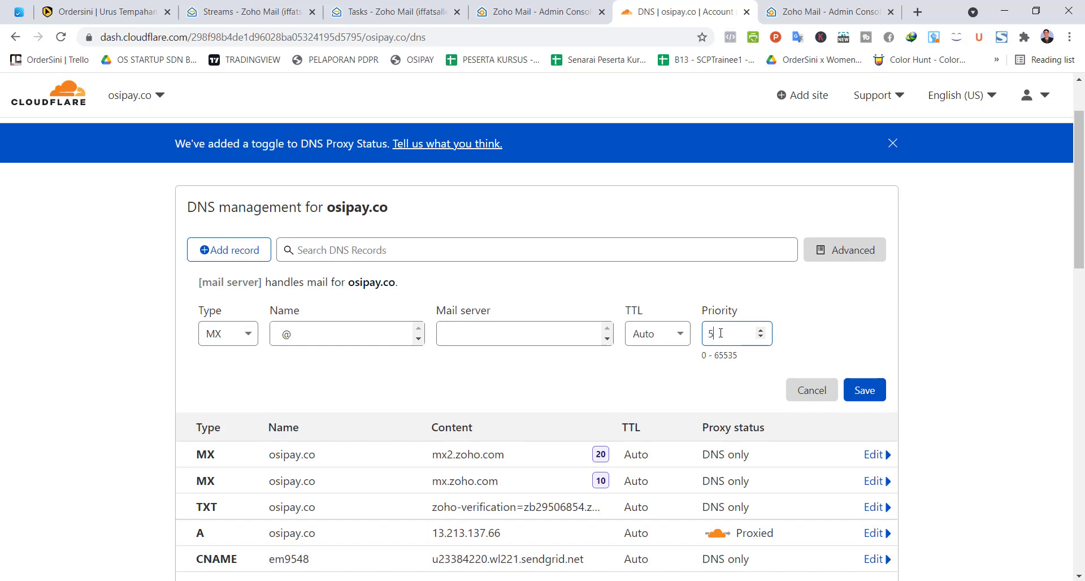
click(856, 13)
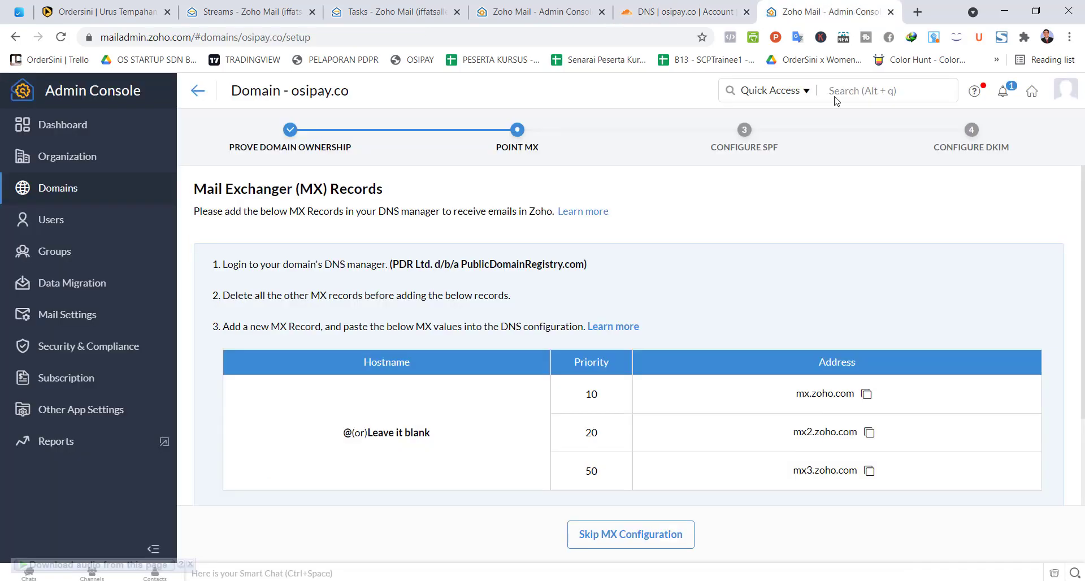
click(870, 471)
click(681, 12)
click(506, 338)
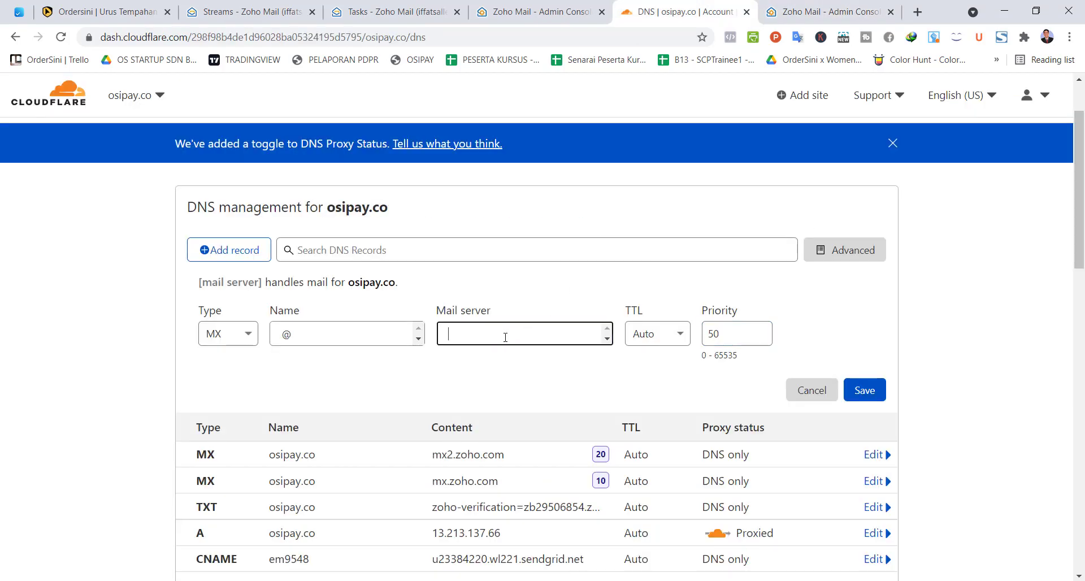
key(ctrl+v)
scroll(559, 215, down, 2)
click(864, 253)
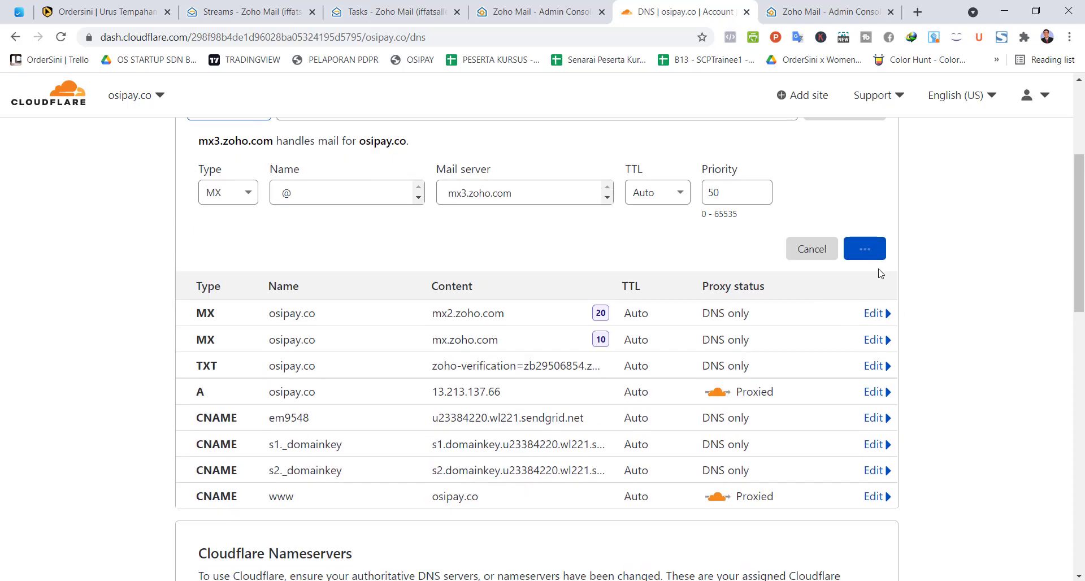
scroll(622, 289, up, 1)
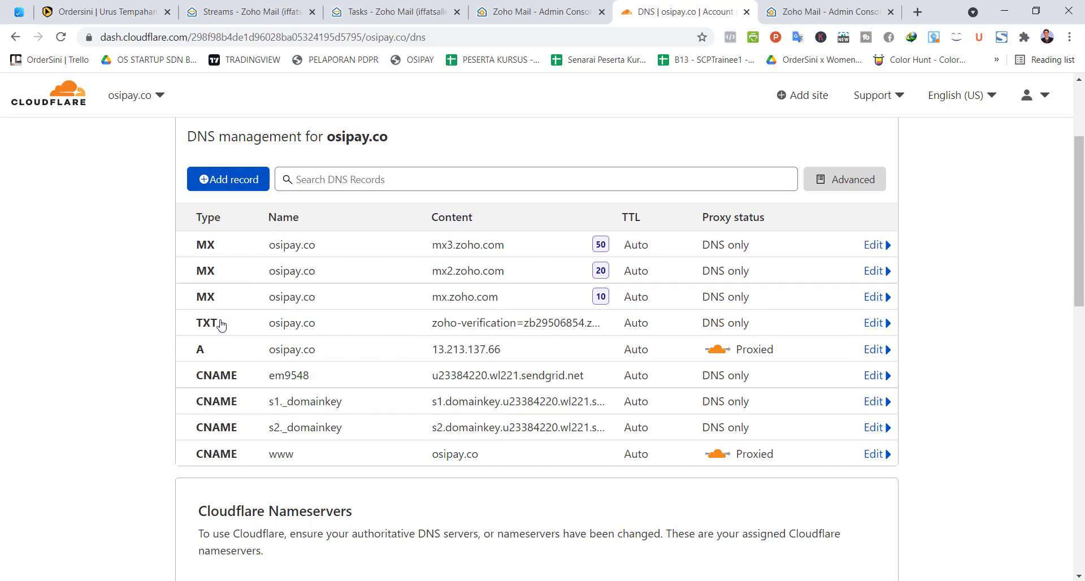
mouse_move(206, 294)
Step: Back in Zoho's MX setup page, verify the osipay.co MX records to reach Configure SPF
click(802, 12)
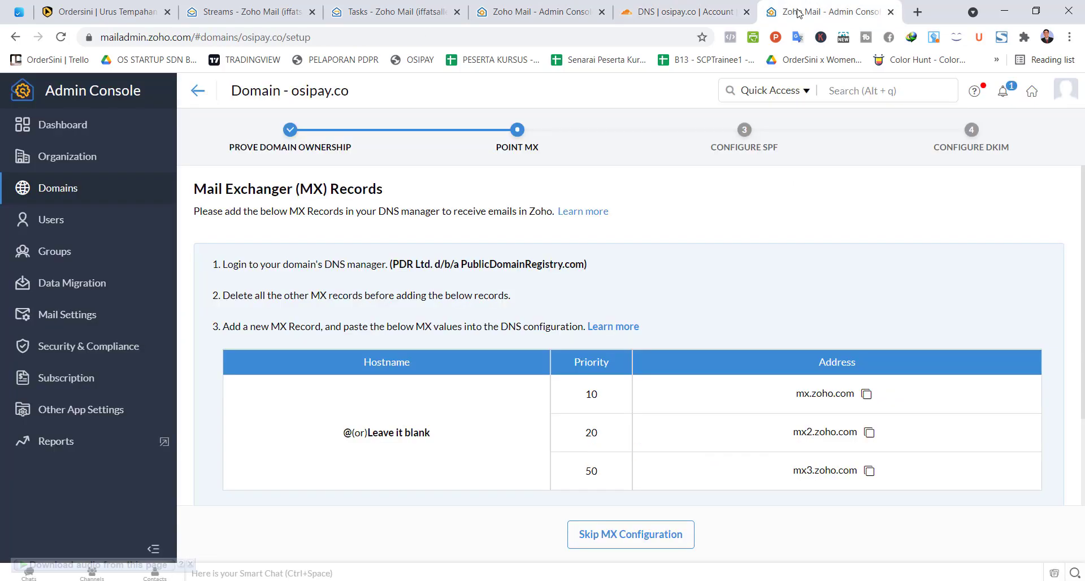
scroll(555, 260, down, 2)
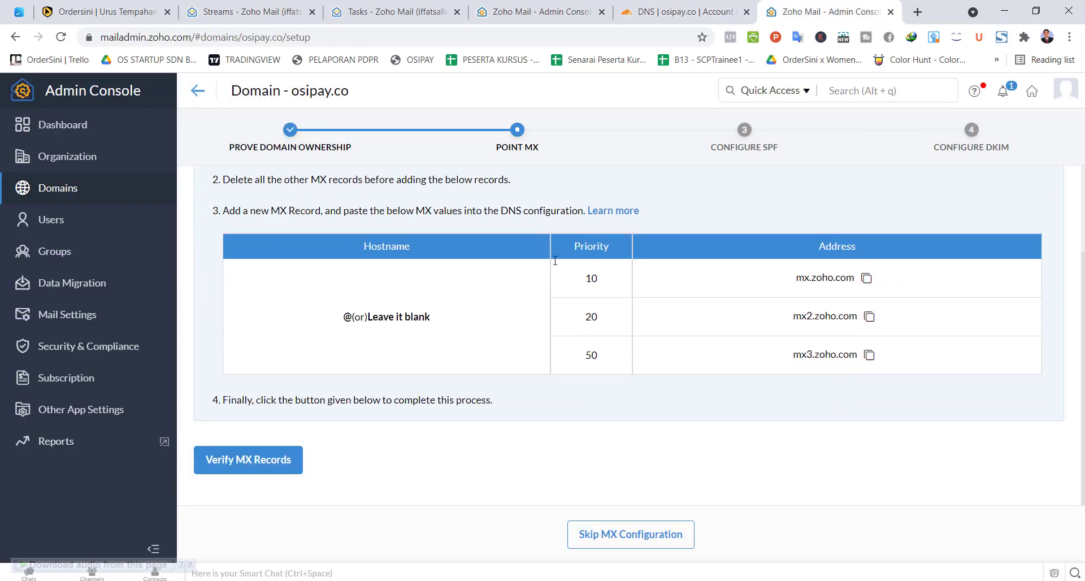
click(247, 461)
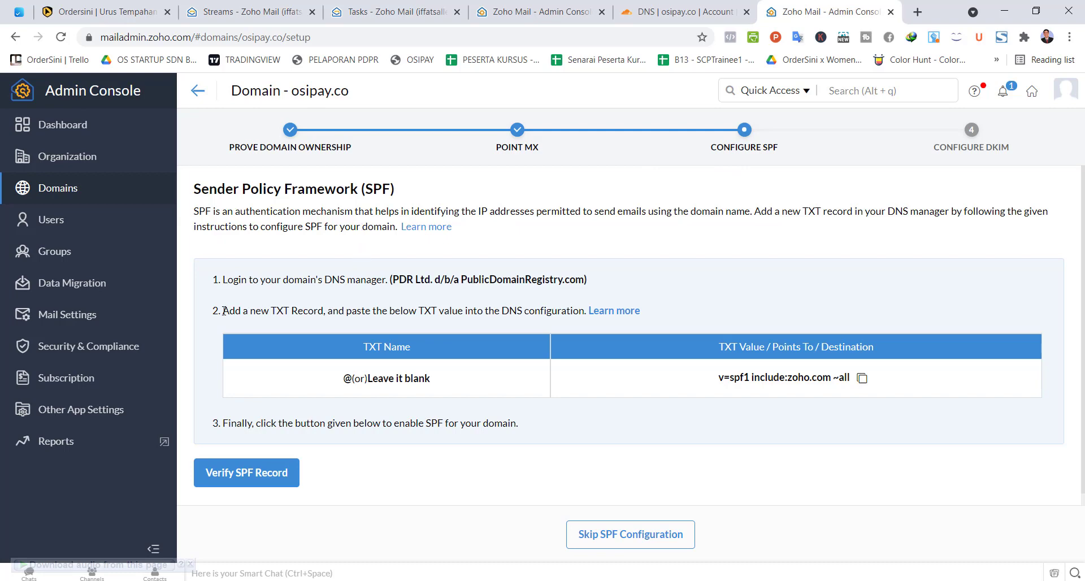
Step: Start a new TXT record named @ in Cloudflare's osipay.co DNS records
drag(223, 310, 309, 312)
click(721, 4)
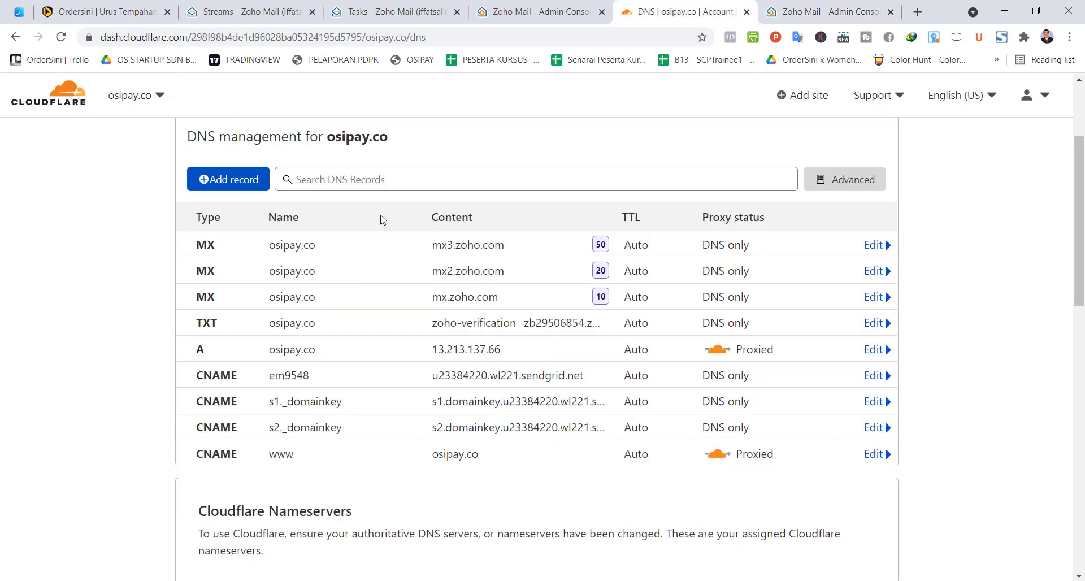
click(247, 182)
click(228, 265)
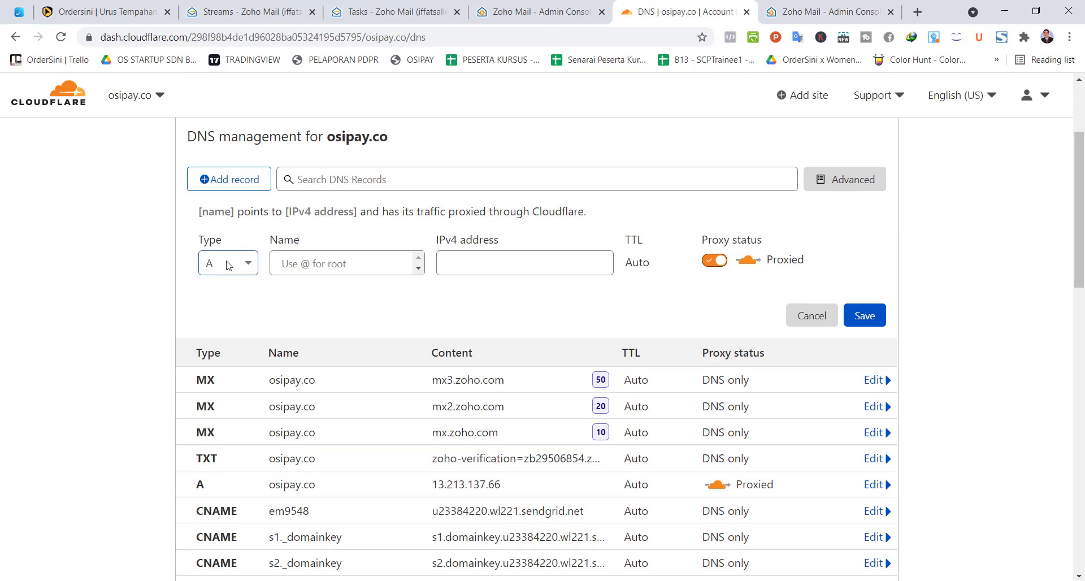
text(tx)
click(223, 299)
click(321, 273)
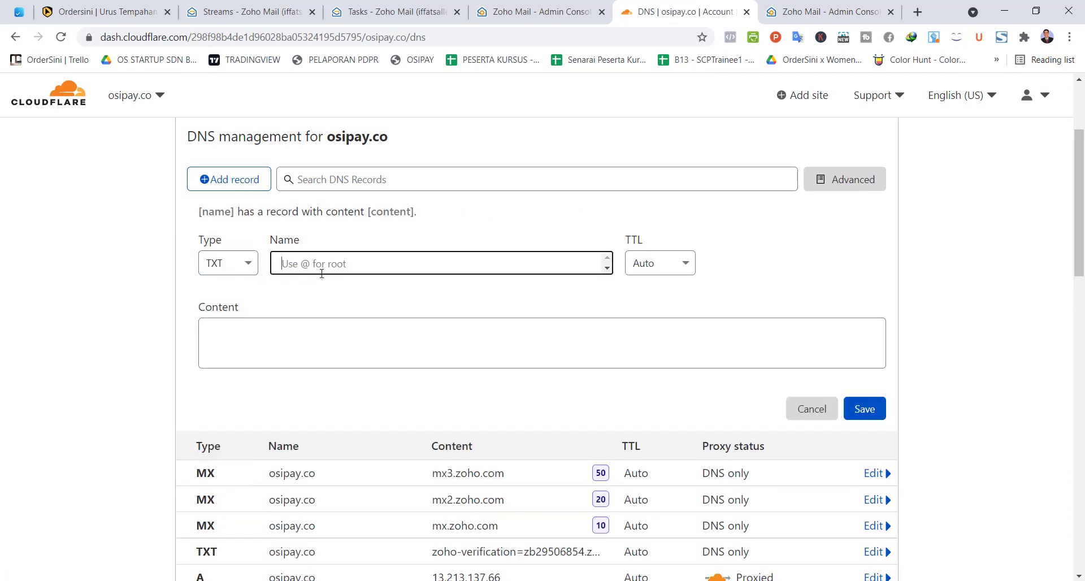
text(@)
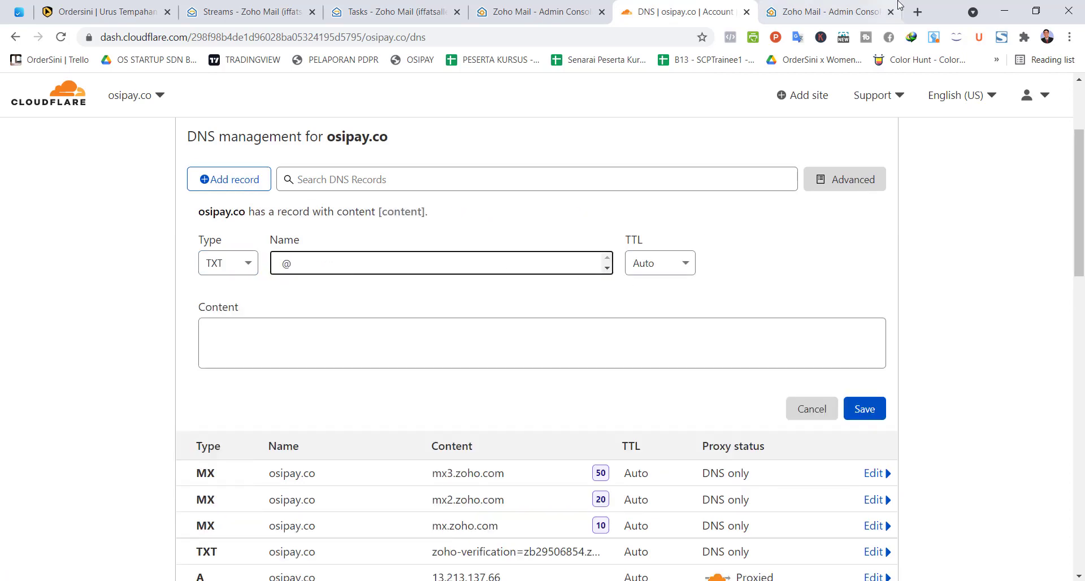
Step: Set its content to v=spf1 include:zoho.com ~all, save it, and verify SPF in Zoho
click(826, 11)
click(862, 378)
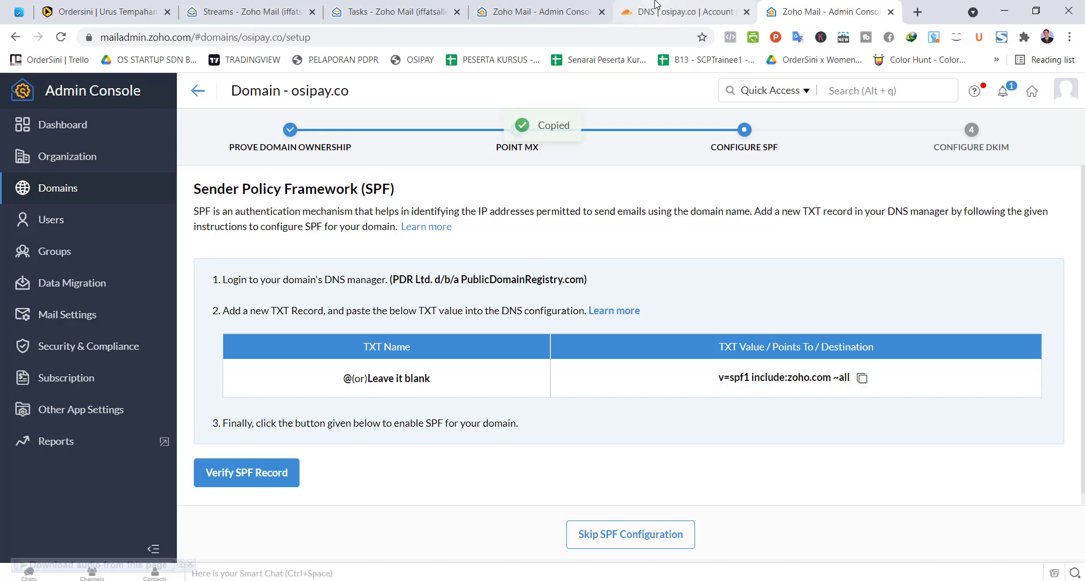
click(684, 11)
click(434, 356)
key(ctrl+v)
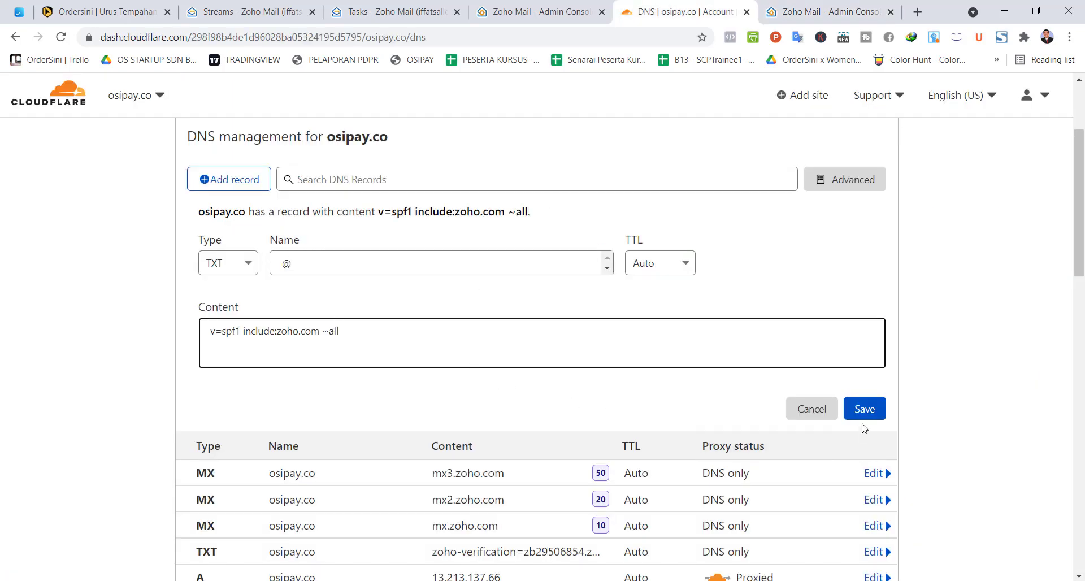
click(865, 412)
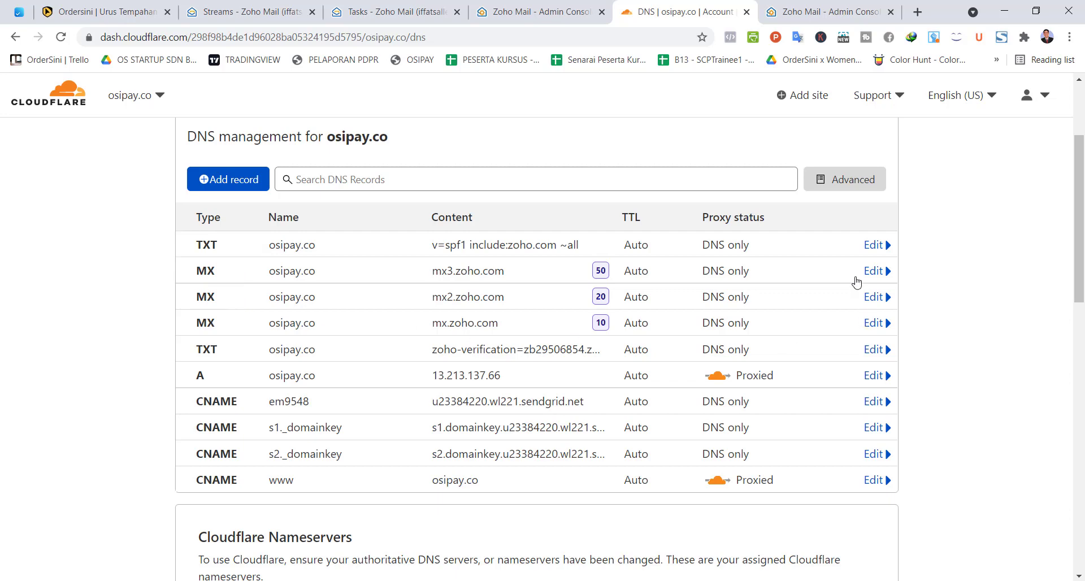
click(825, 11)
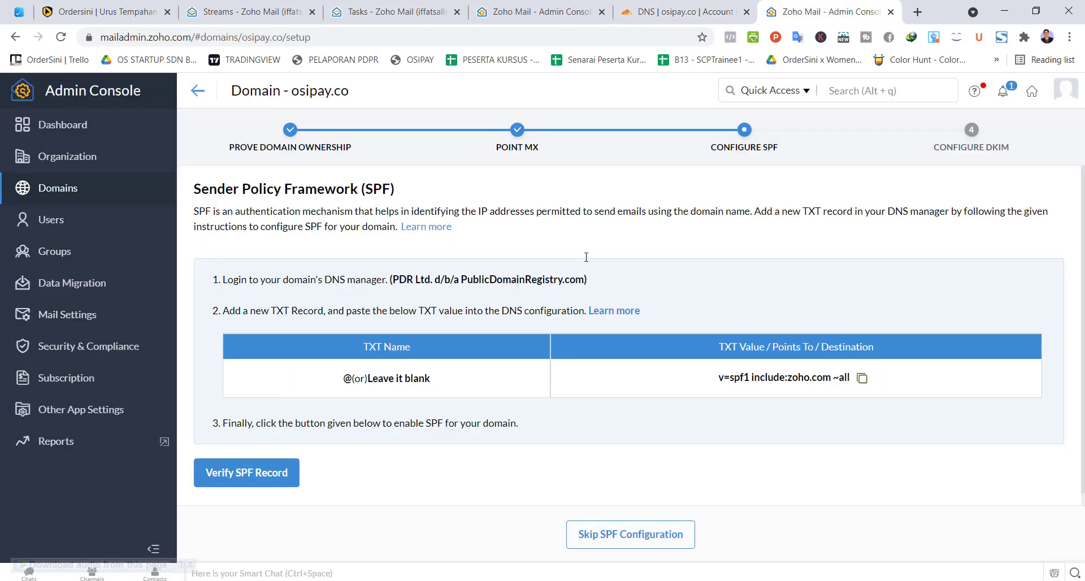
click(224, 481)
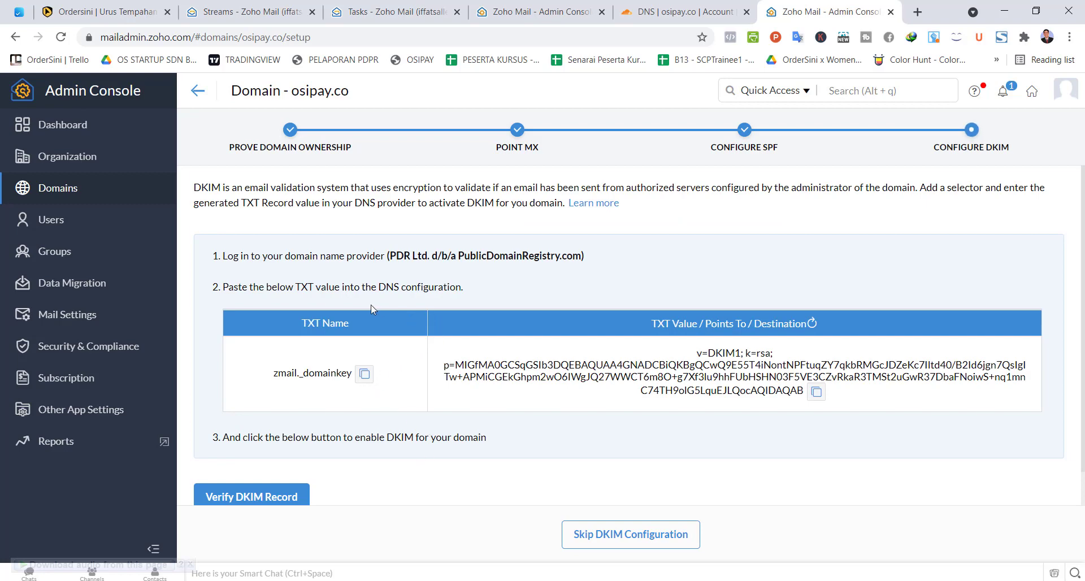
Step: Start a Cloudflare TXT record named zmail._domainkey, copied from Zoho's DKIM step
scroll(373, 308, down, 1)
scroll(380, 300, up, 1)
click(365, 373)
click(684, 11)
click(228, 179)
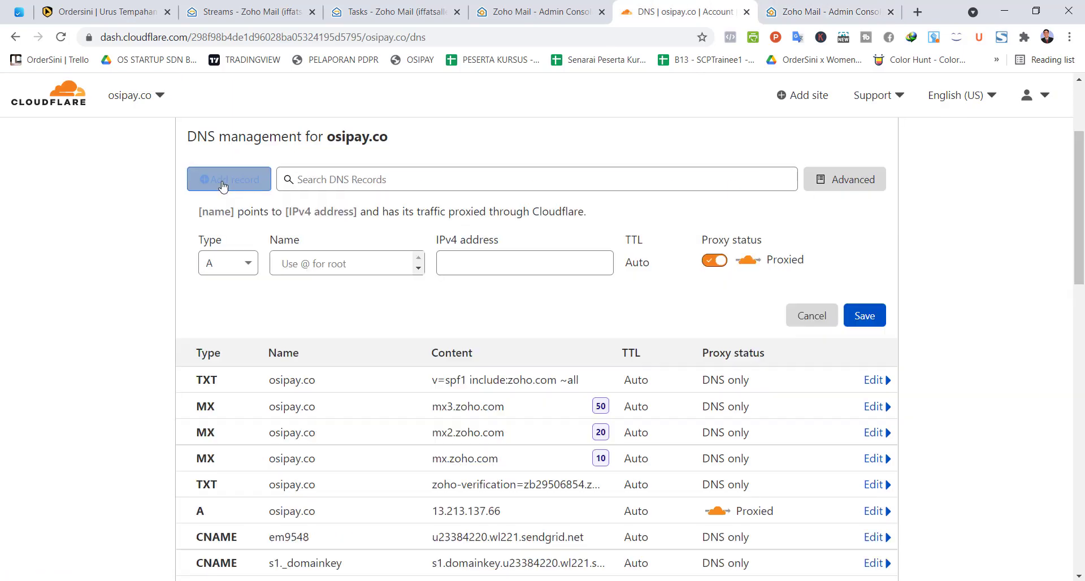
click(235, 270)
text(txt)
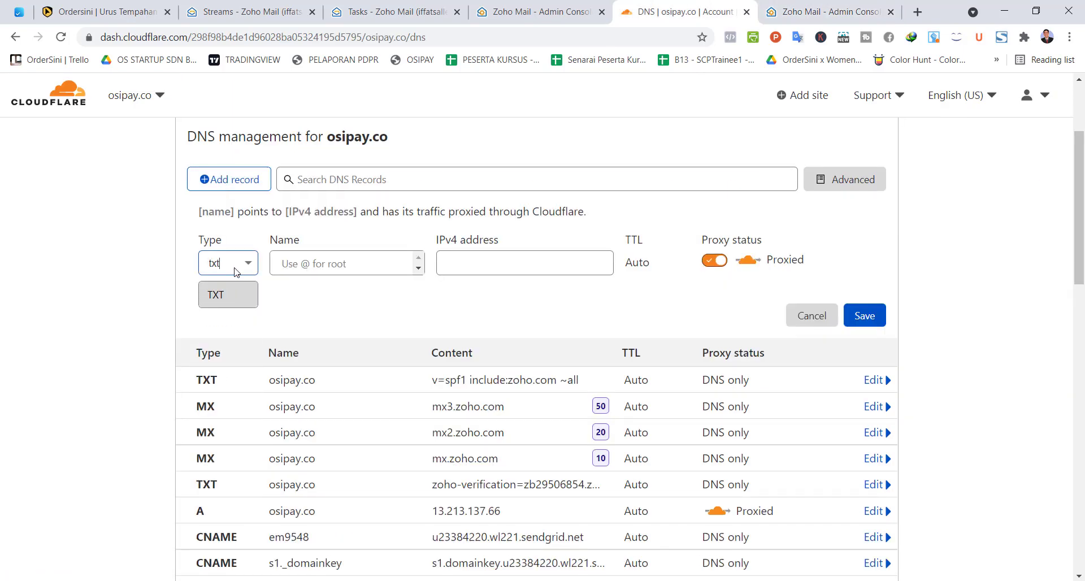
key(Tab)
key(ctrl+v)
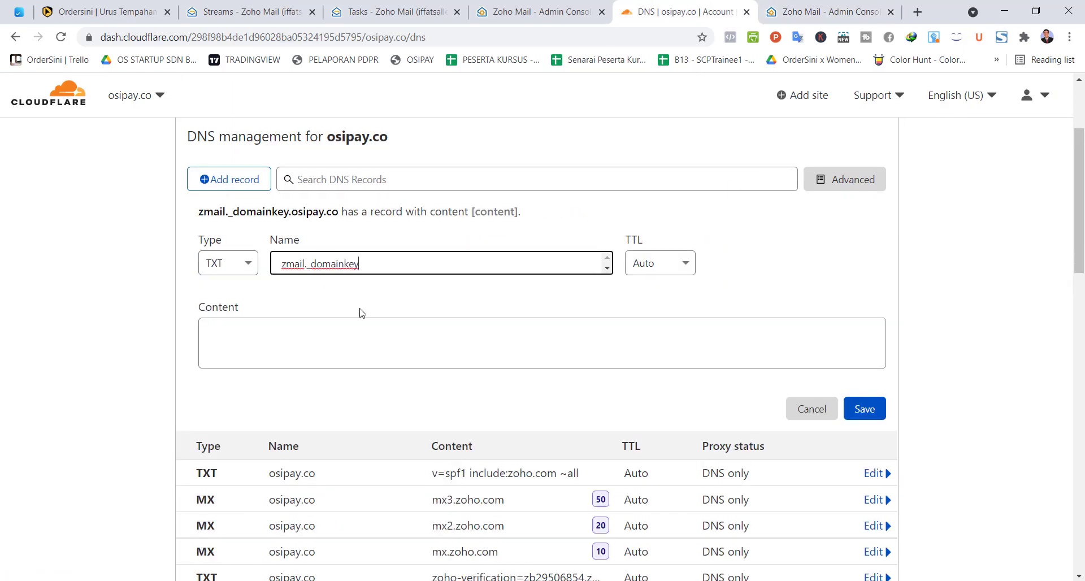
Step: Paste Zoho's DKIM TXT value as the record content, save it, and return to Zoho
click(820, 12)
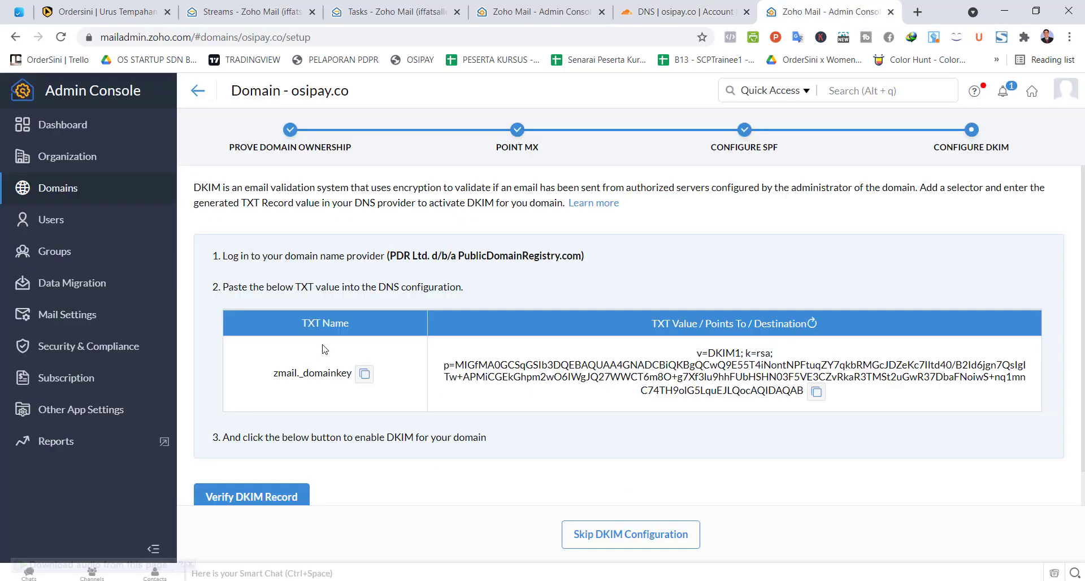
click(619, 22)
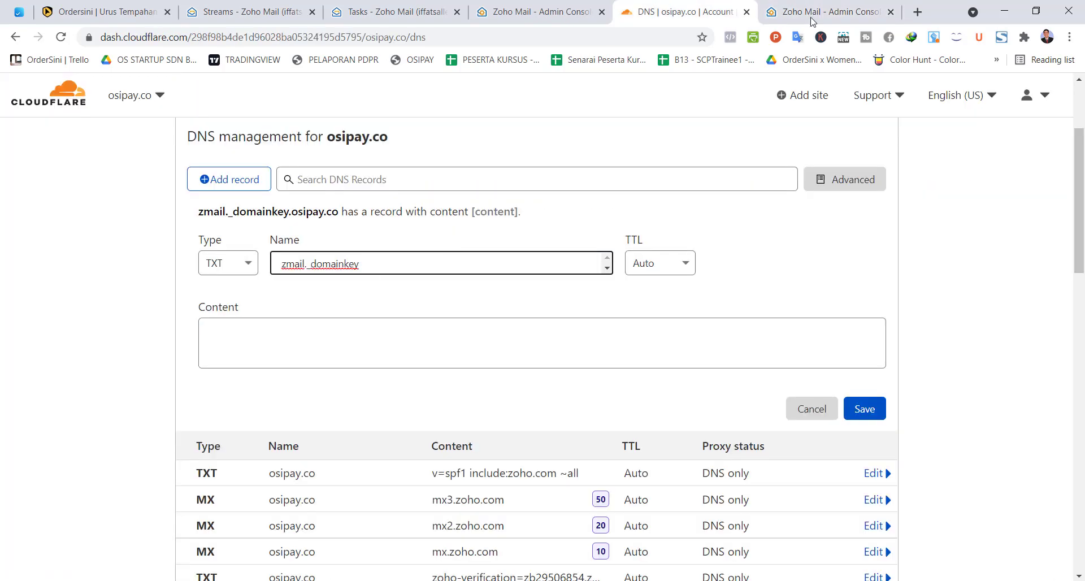
click(813, 22)
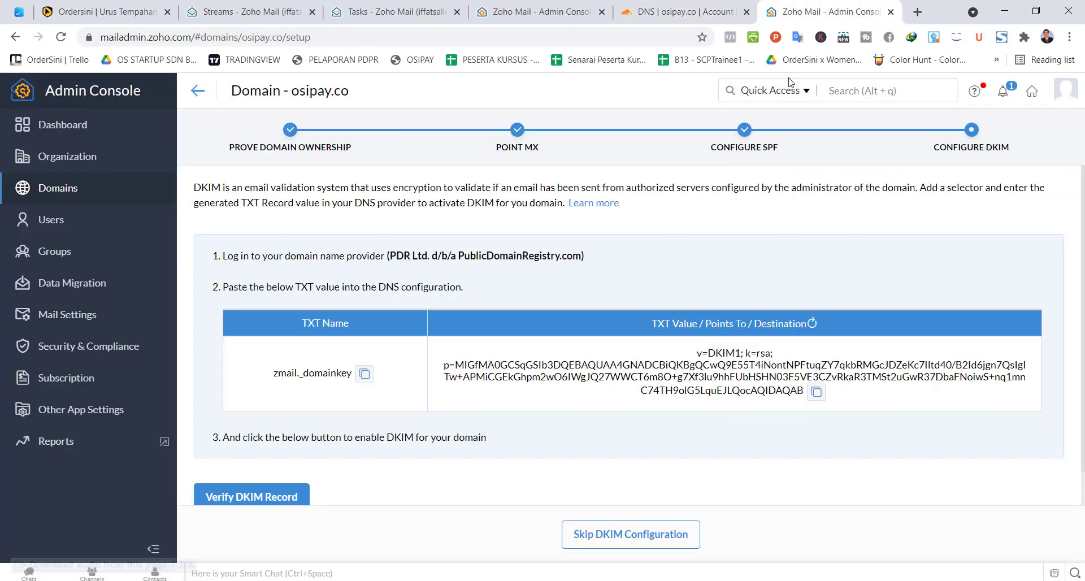
click(817, 392)
click(684, 12)
click(499, 348)
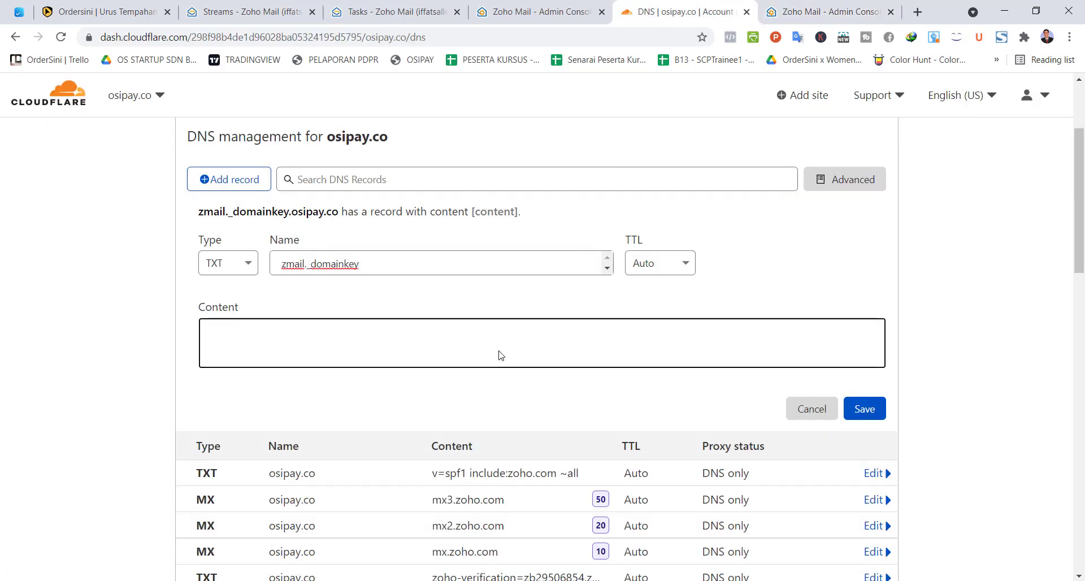
key(ctrl+v)
click(865, 442)
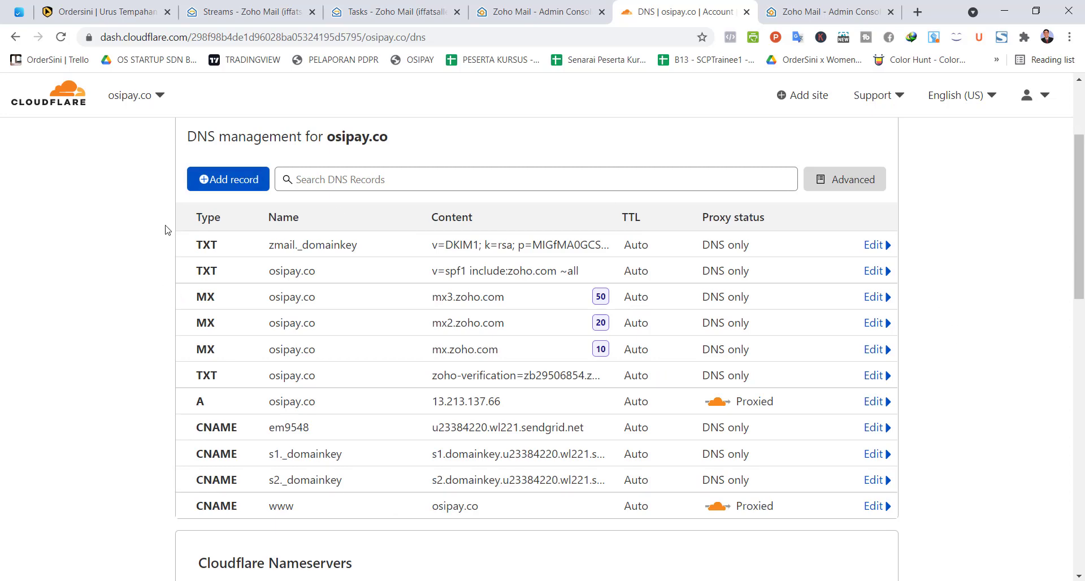
click(803, 12)
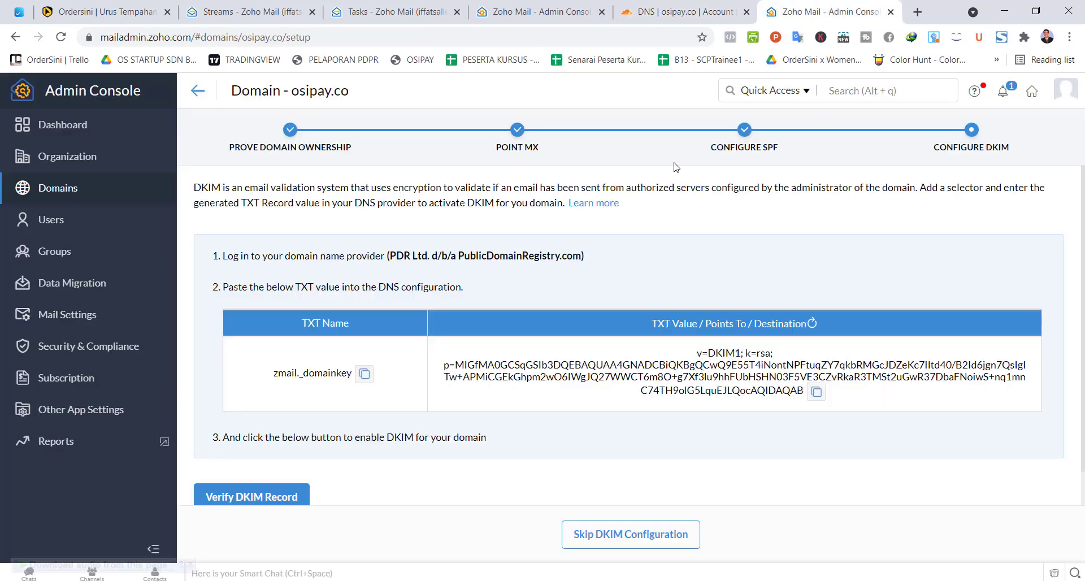
scroll(274, 499, down, 1)
Step: Verify the DKIM record and review osipay.co's email configuration and advanced settings
click(274, 468)
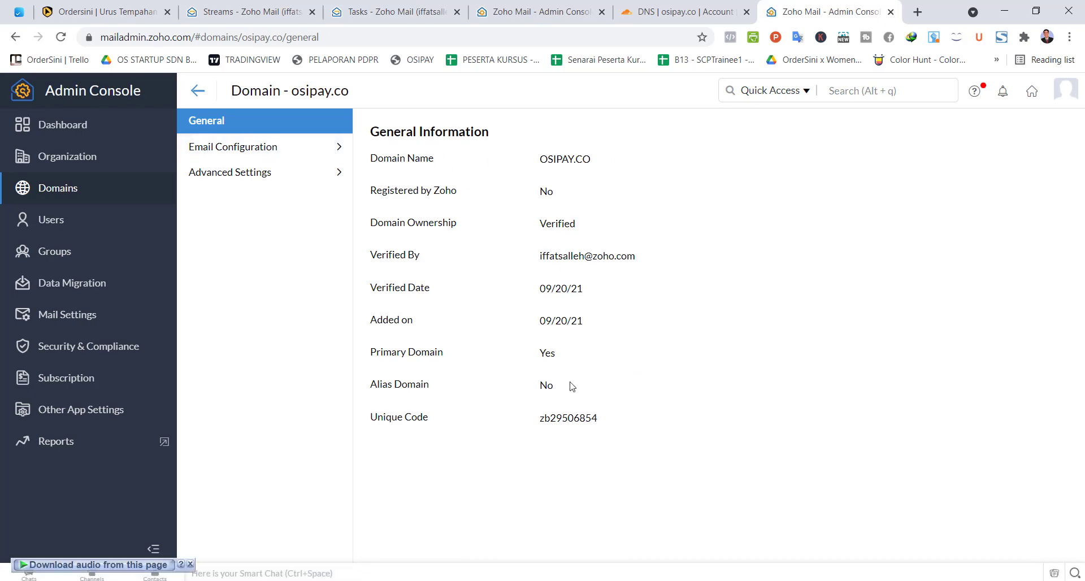
click(276, 146)
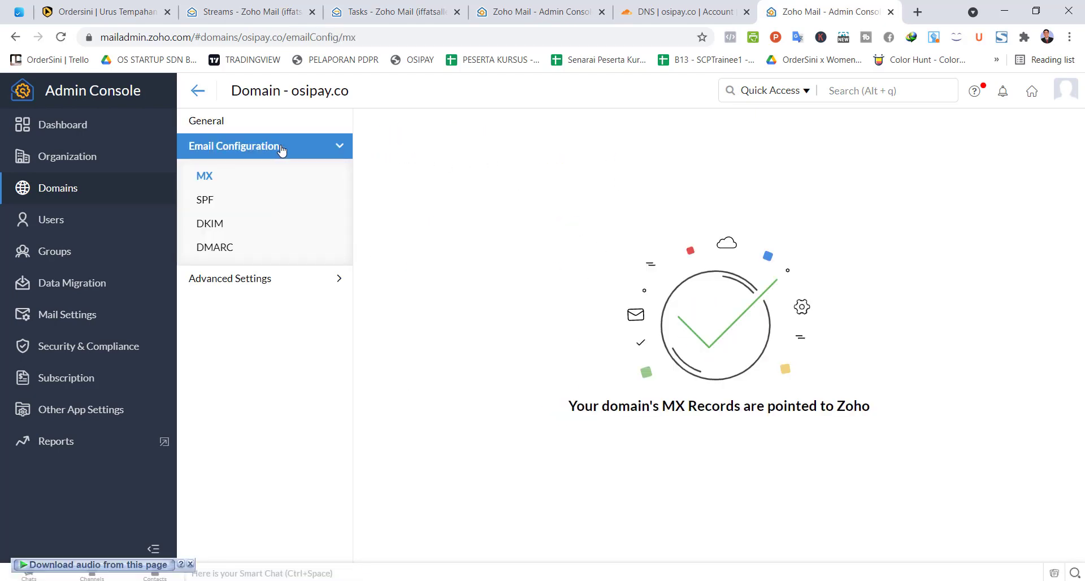
click(286, 278)
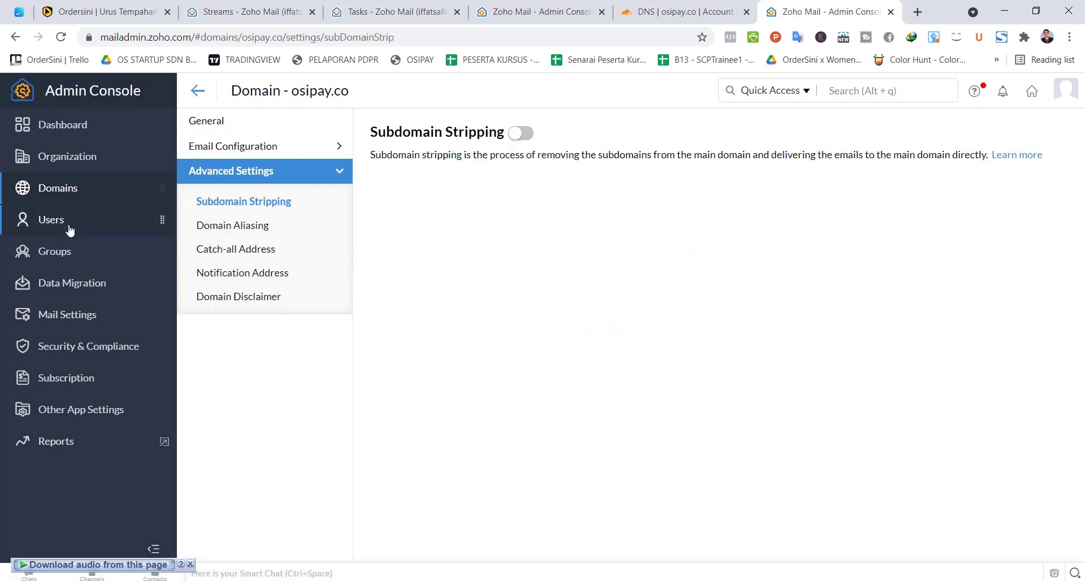
Step: Look over the organization profile and the Groups add form, then go to Users
click(83, 167)
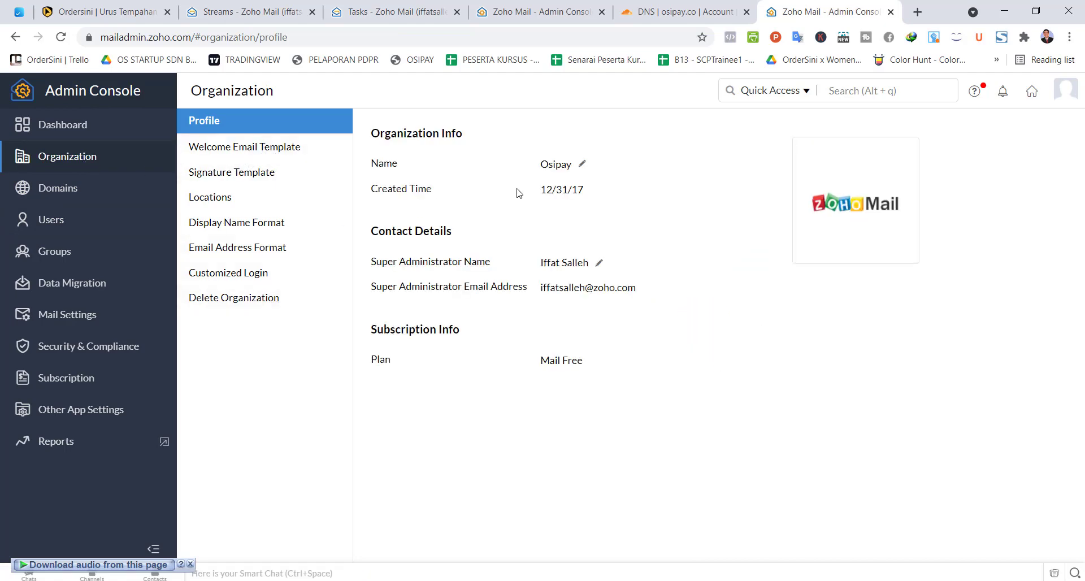
mouse_move(860, 214)
click(58, 257)
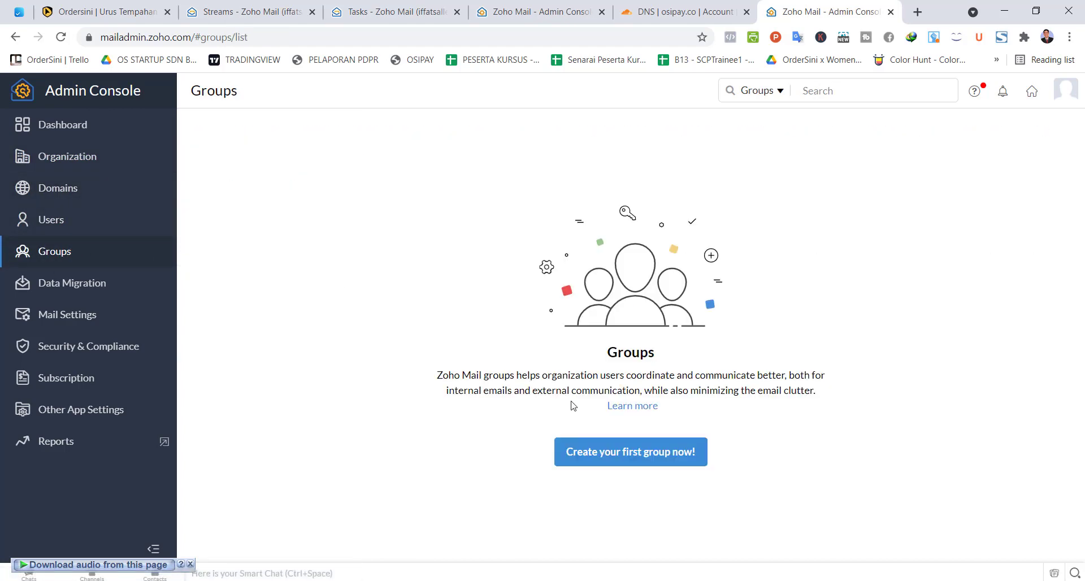
click(648, 461)
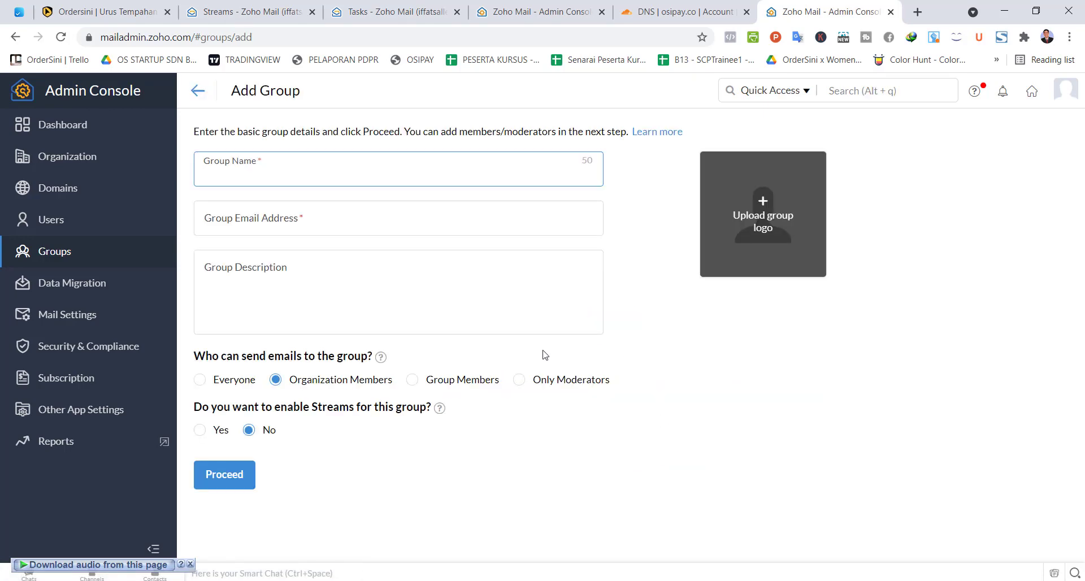
click(59, 221)
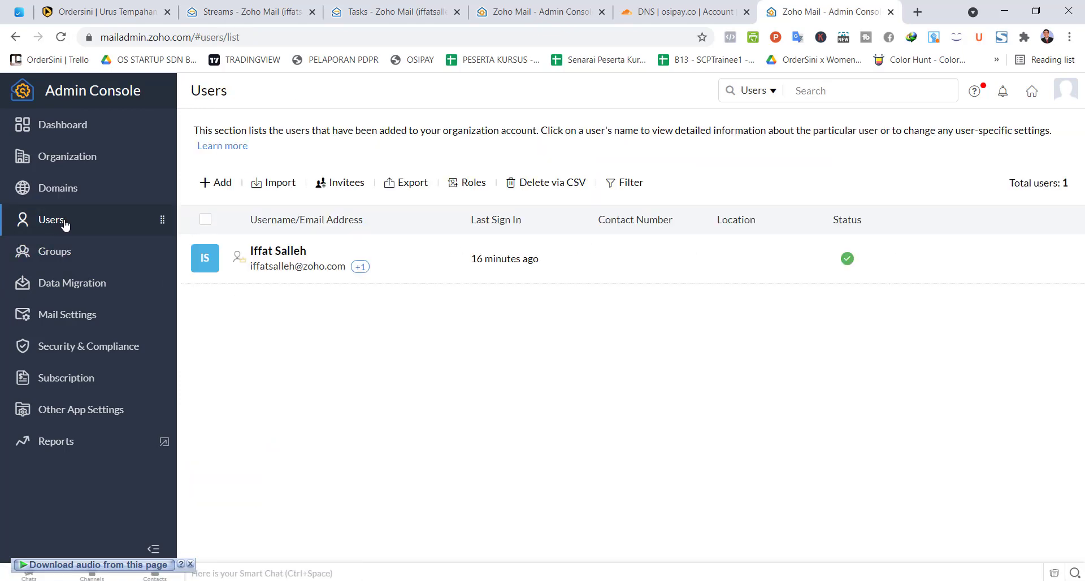
Step: Add an osipay.co user with first and last name, a dot-free username, and a confirmed password
click(217, 183)
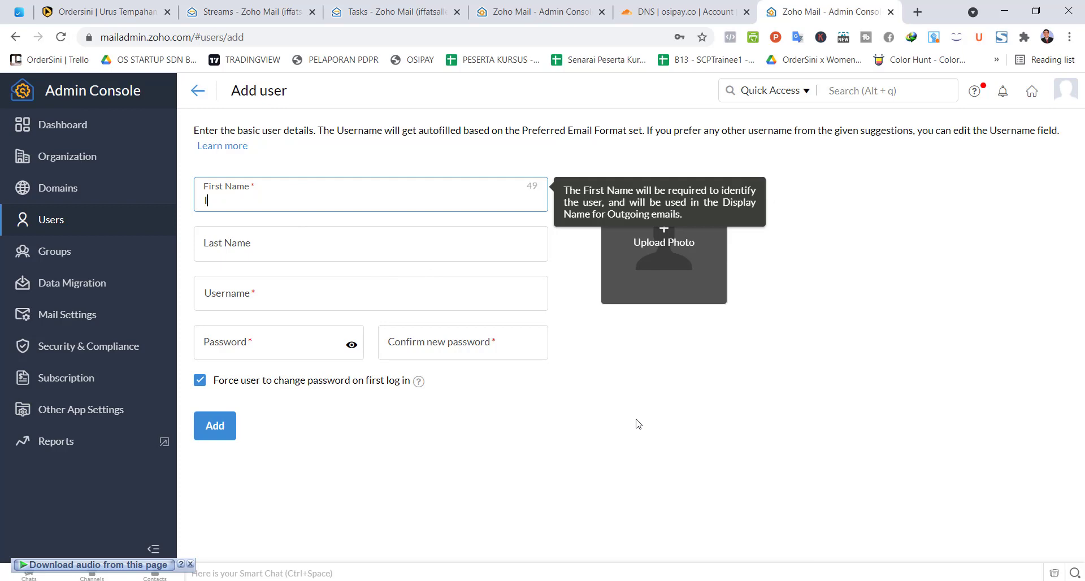
click(289, 244)
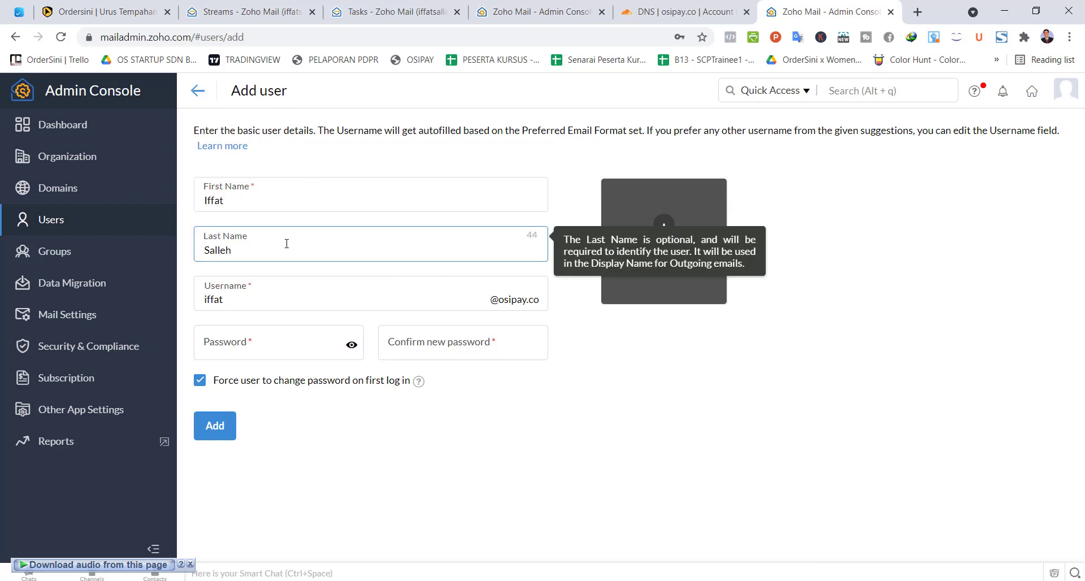
click(294, 298)
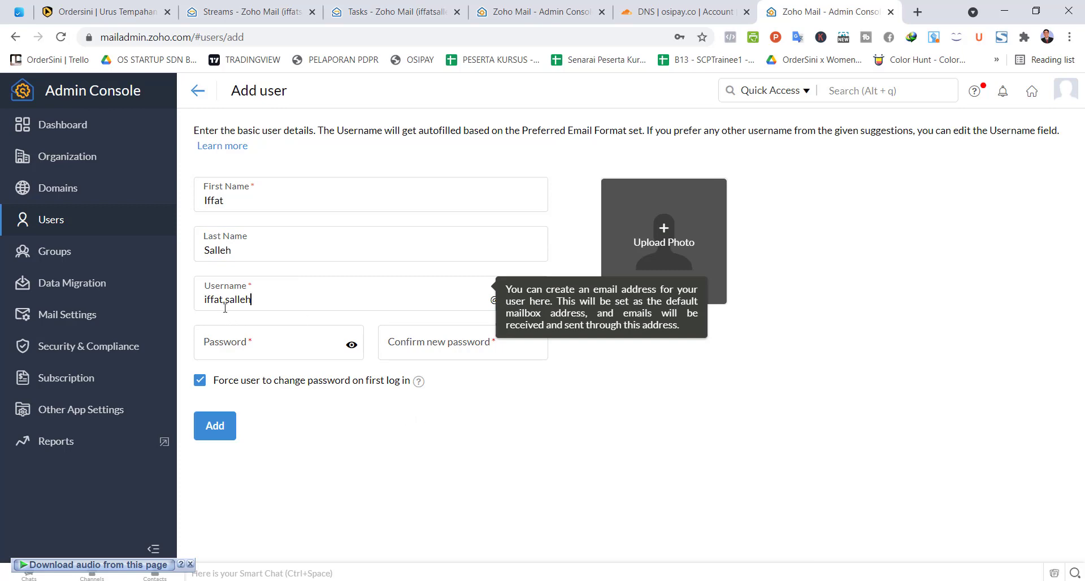
key(BackSpace)
click(251, 337)
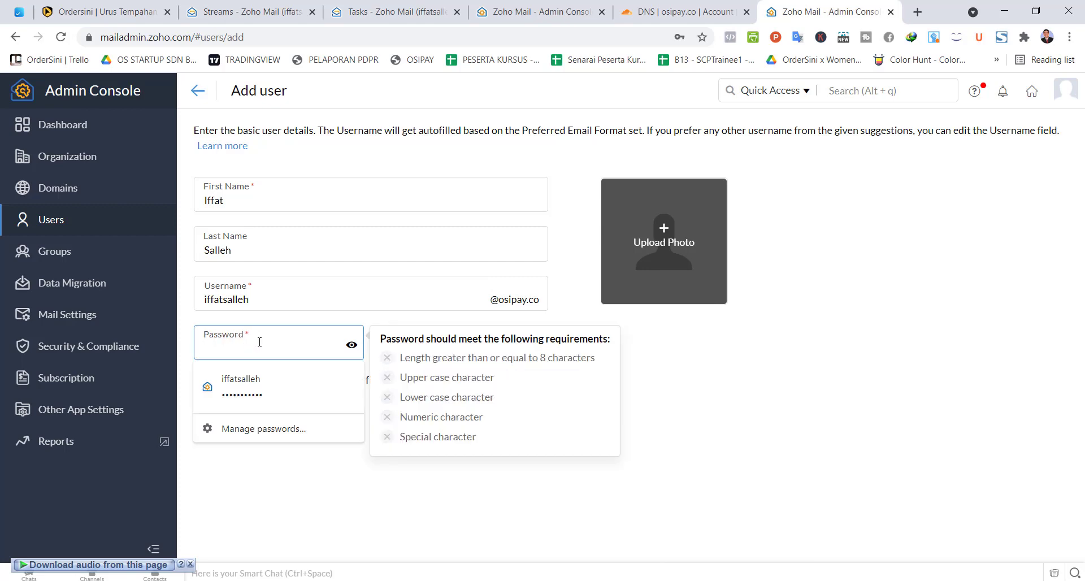
text(If•••••••••)
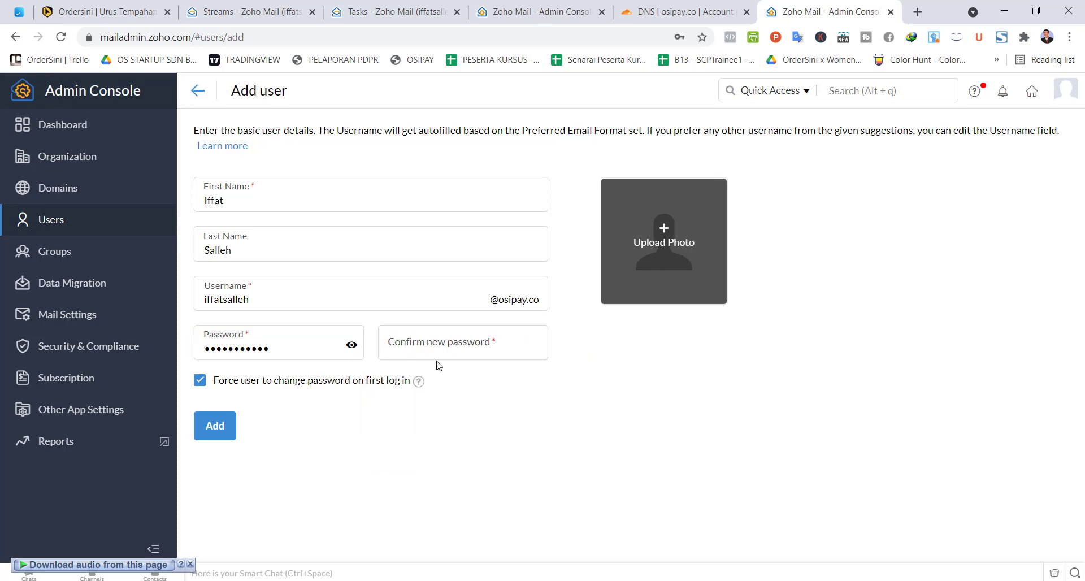
click(440, 346)
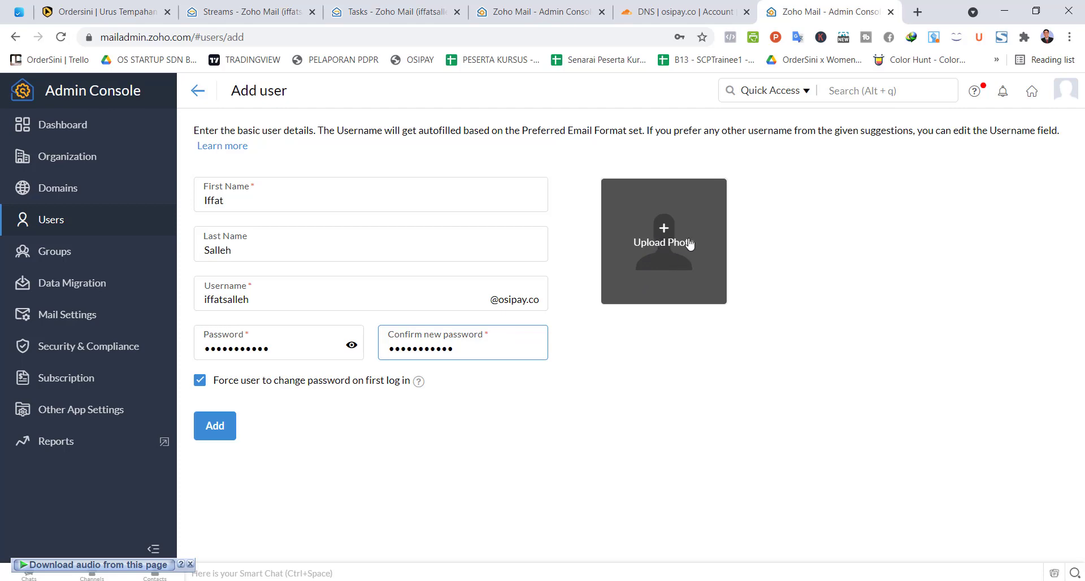
click(215, 429)
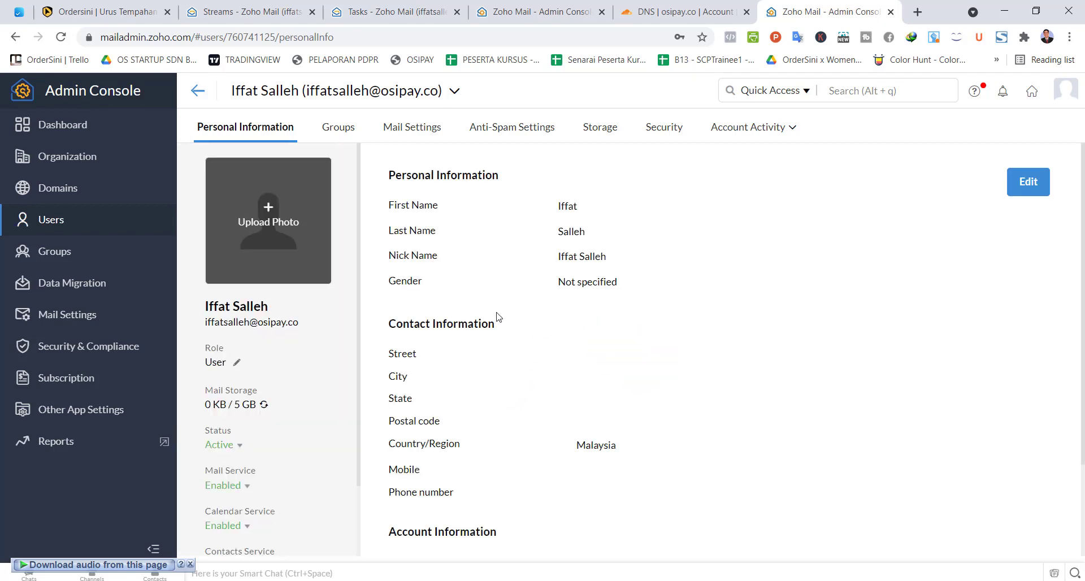
Step: Look through the new user's profile and Mail Service options, then view their (empty) groups
scroll(285, 314, down, 3)
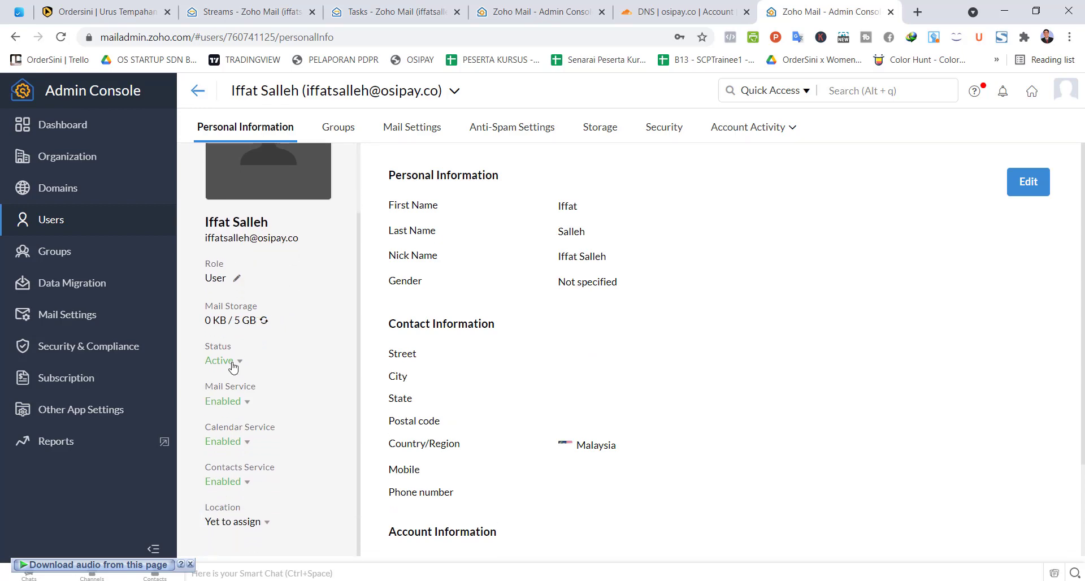
click(247, 402)
scroll(477, 308, down, 2)
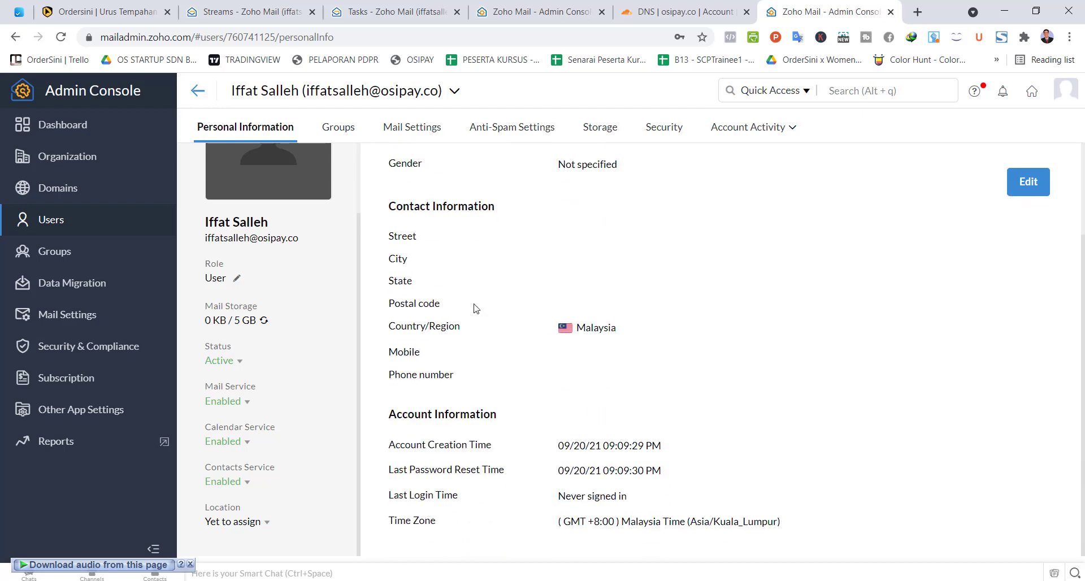
scroll(453, 235, up, 2)
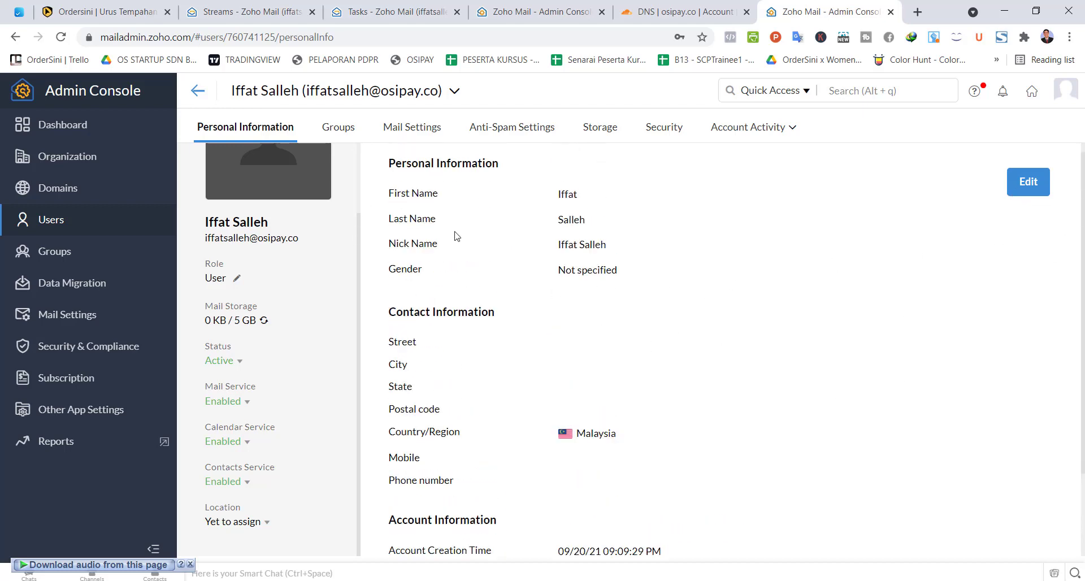
click(336, 130)
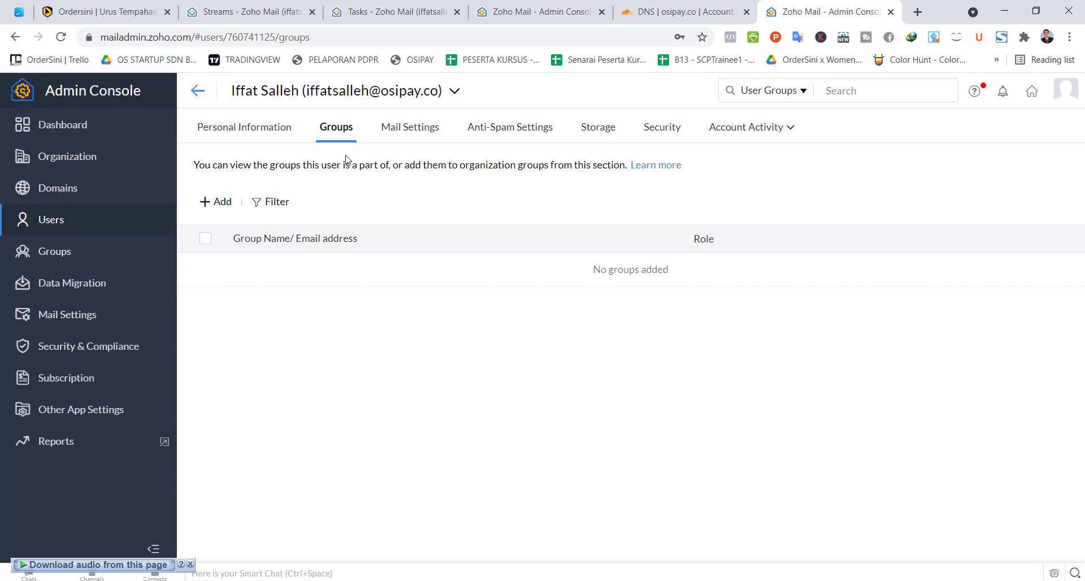
Step: Try adding an email forwarding address for the user and dismiss the paid-plan notice
click(419, 130)
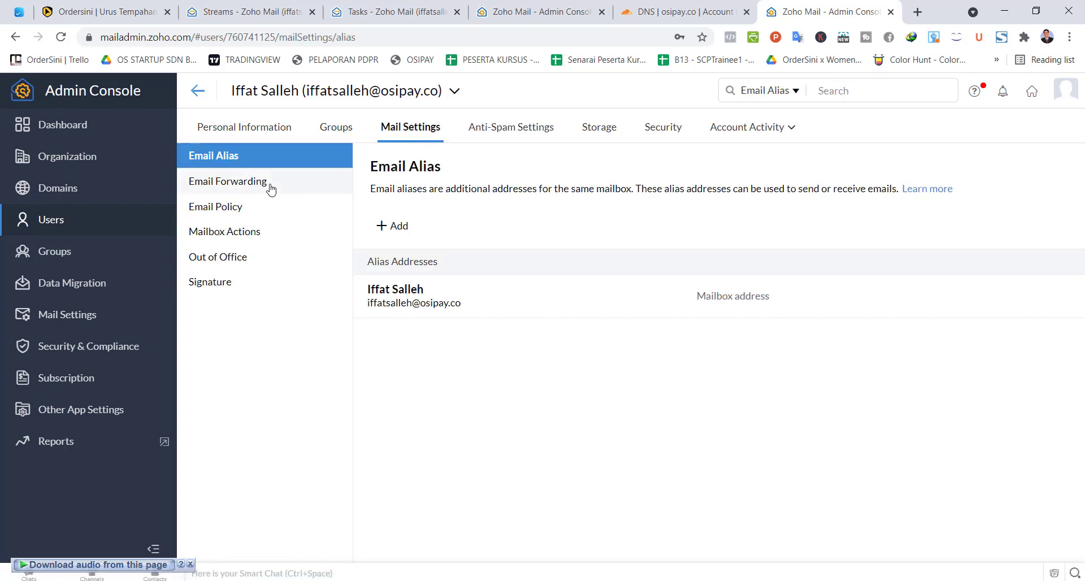
click(251, 189)
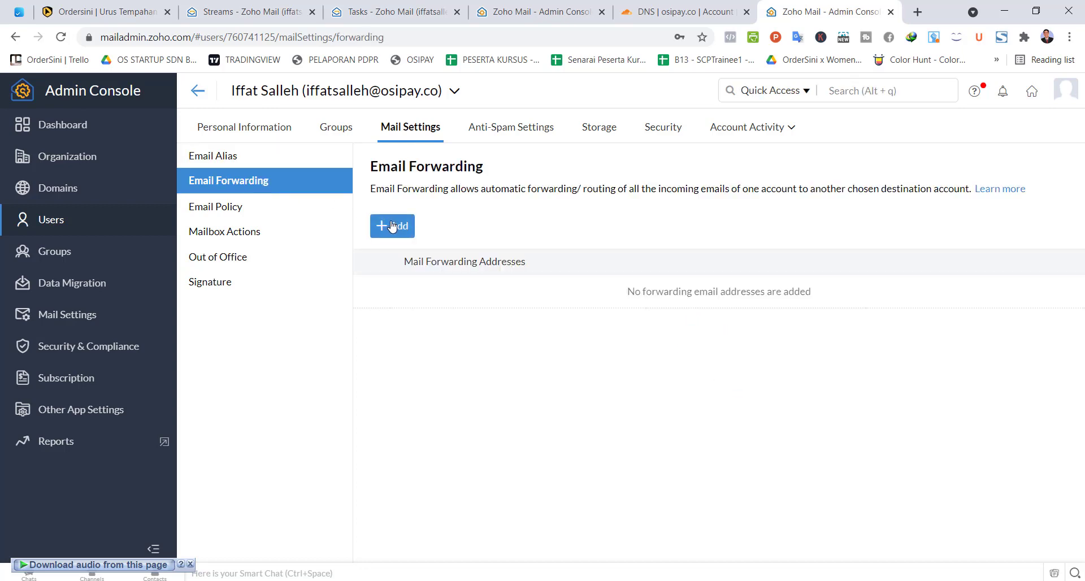
click(390, 226)
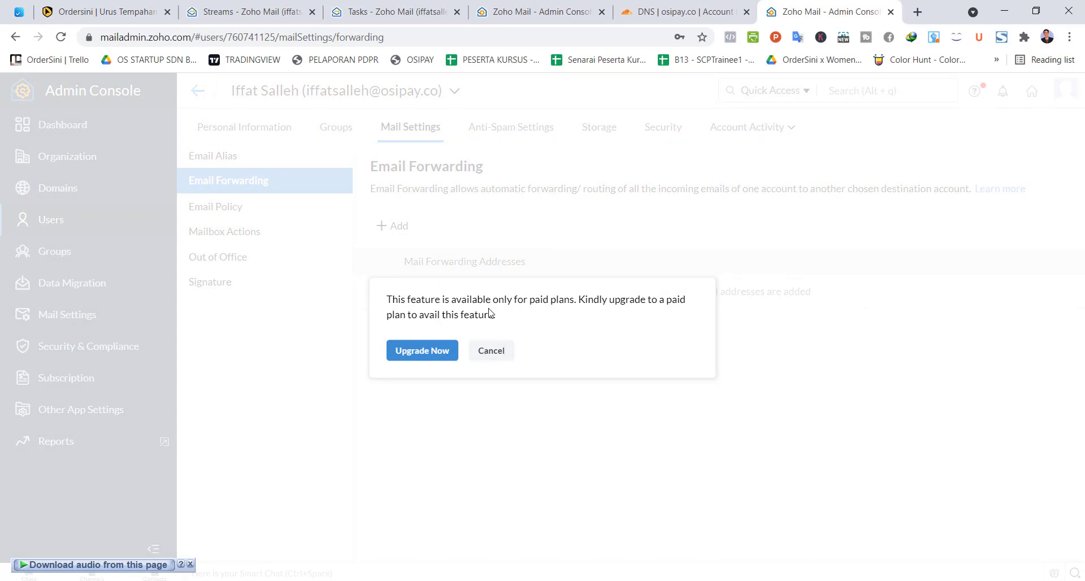
click(493, 354)
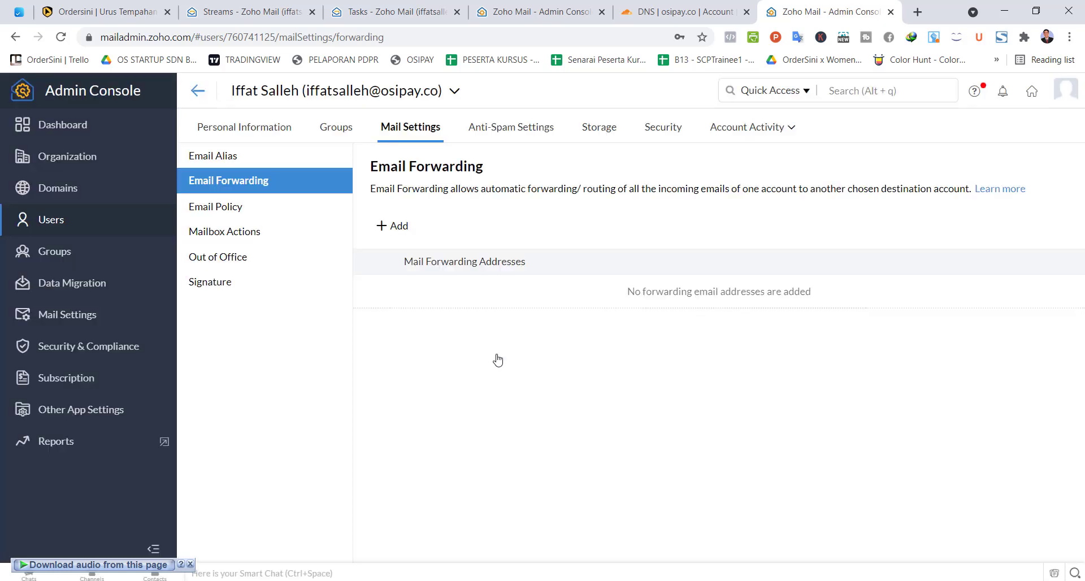
Step: Check the user's storage allocation and their login email addresses under Security
click(598, 132)
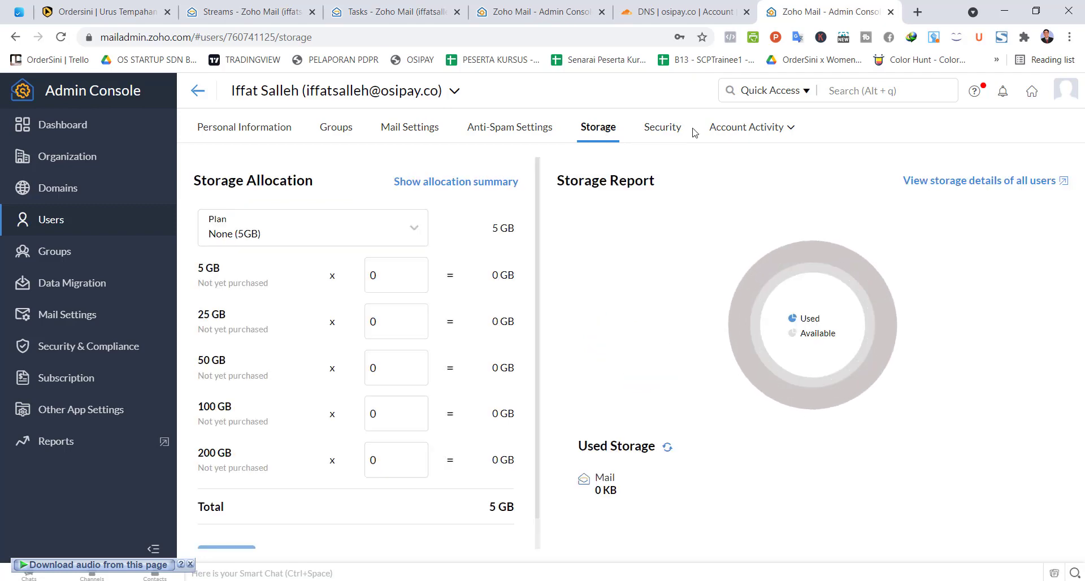
click(679, 131)
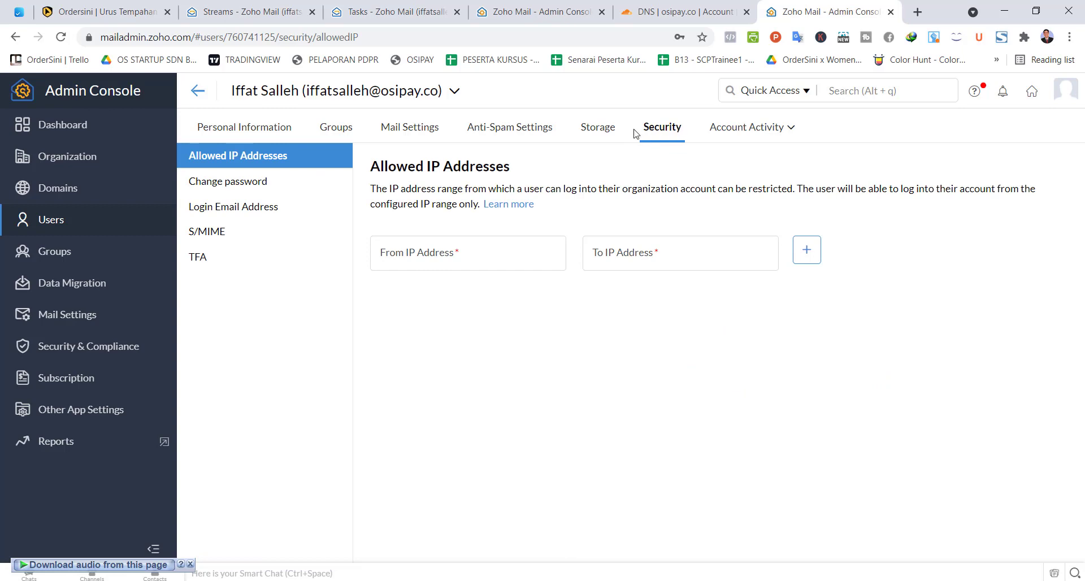
click(246, 209)
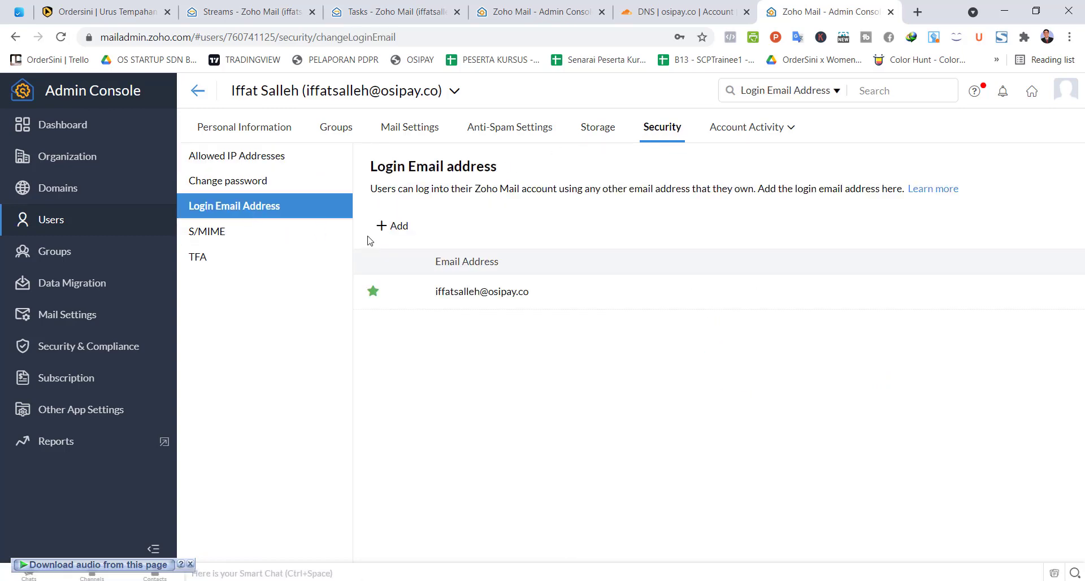
mouse_move(489, 299)
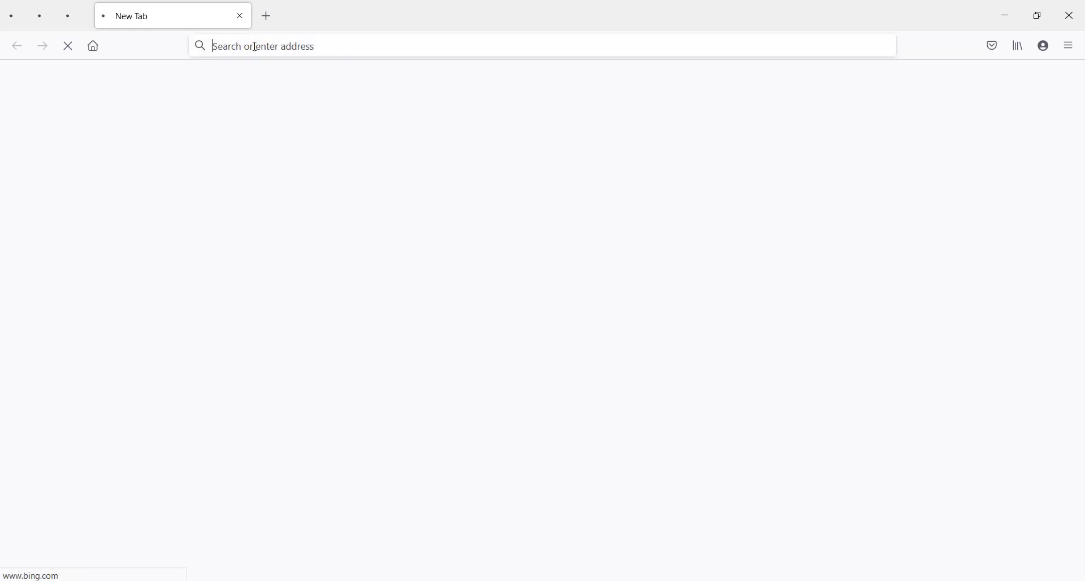
Step: Browse to the Zoho Mail website (mail.zoho.com) and open its sign-in page
click(249, 48)
text(mail.)
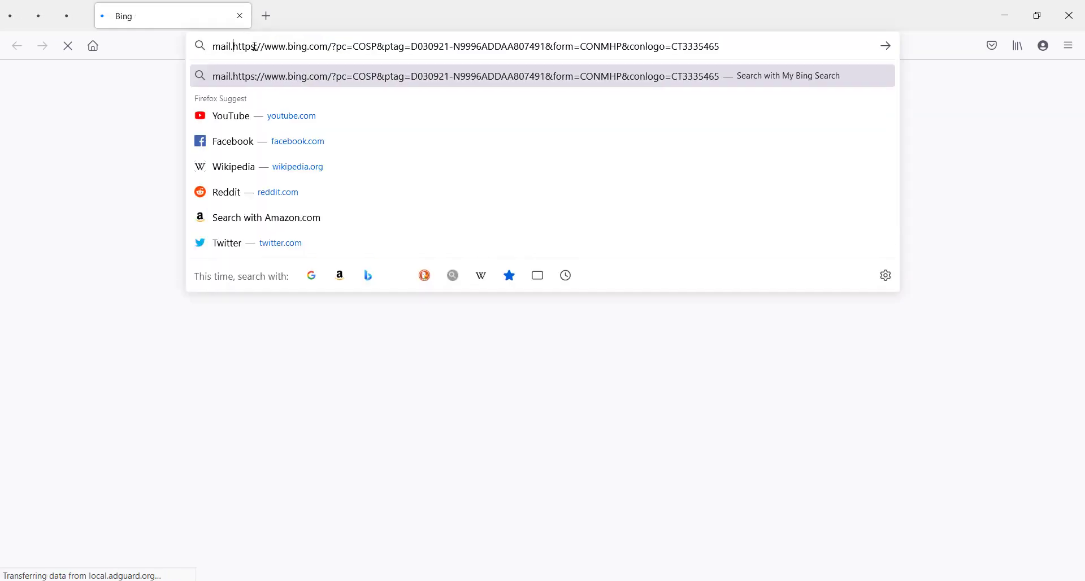
text(mail)
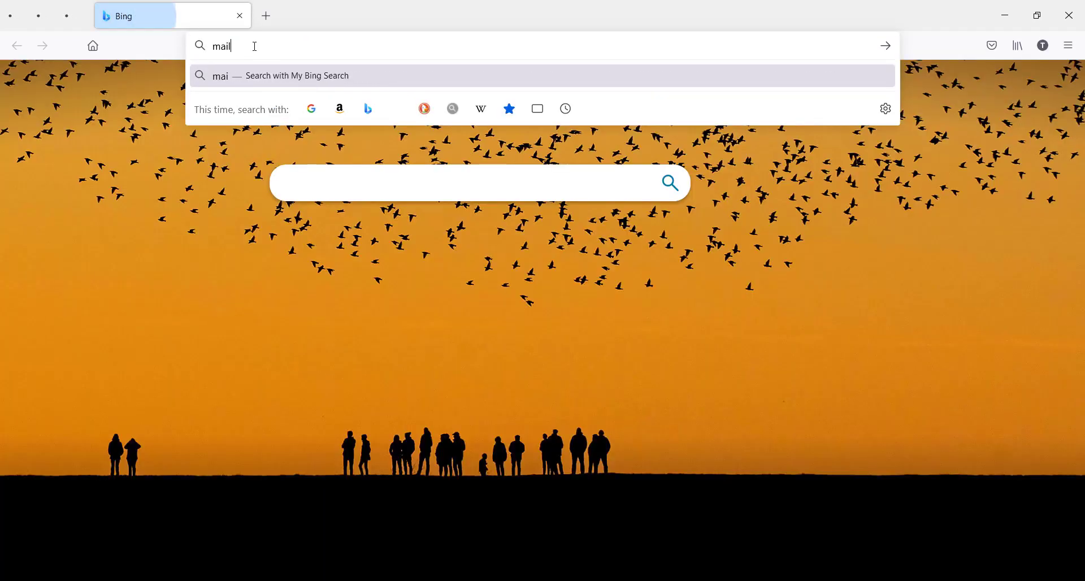
text(.zoho.com)
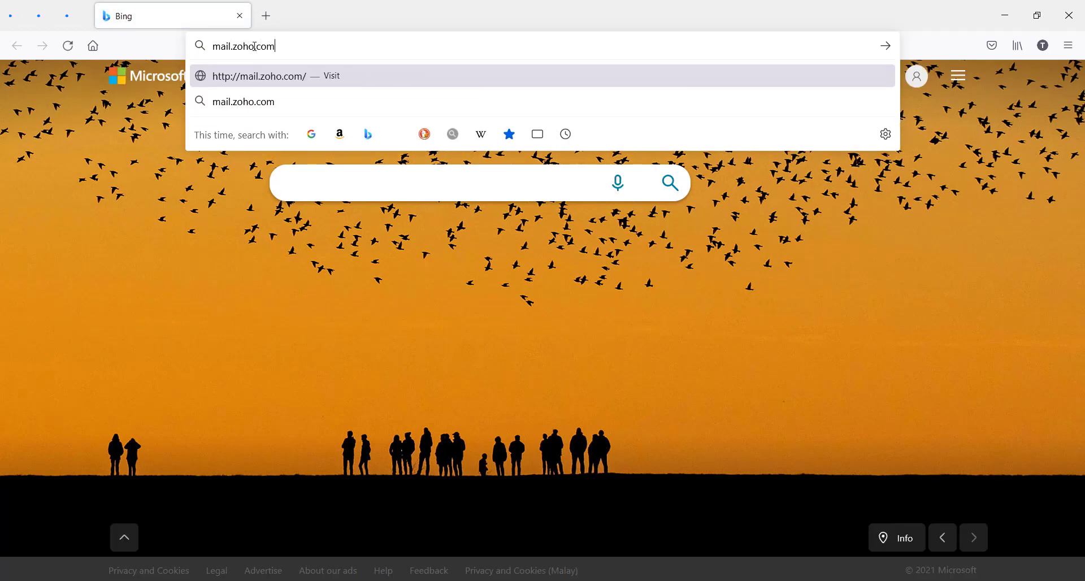
key(Return)
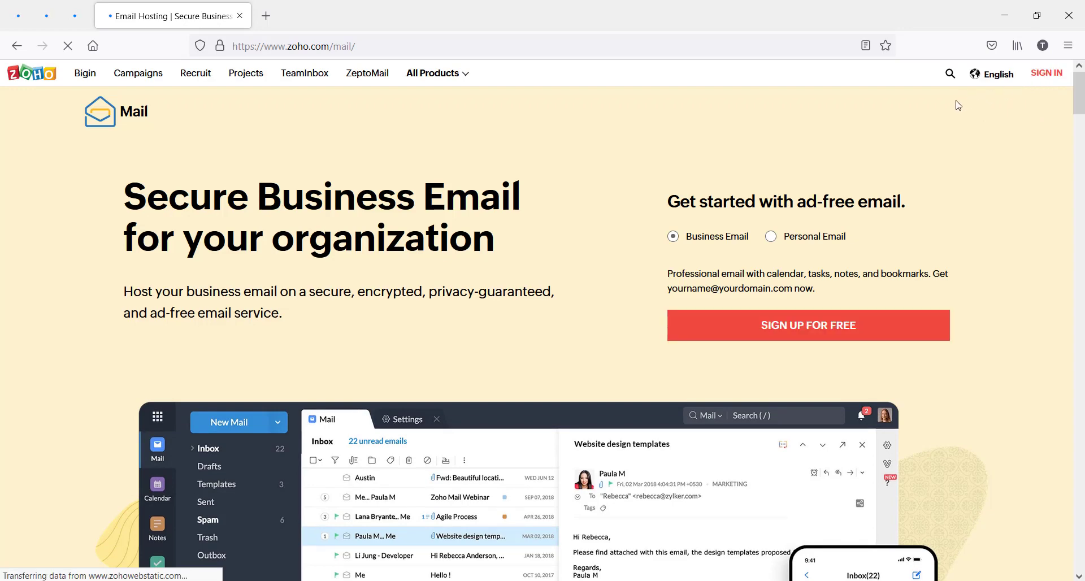
click(1062, 75)
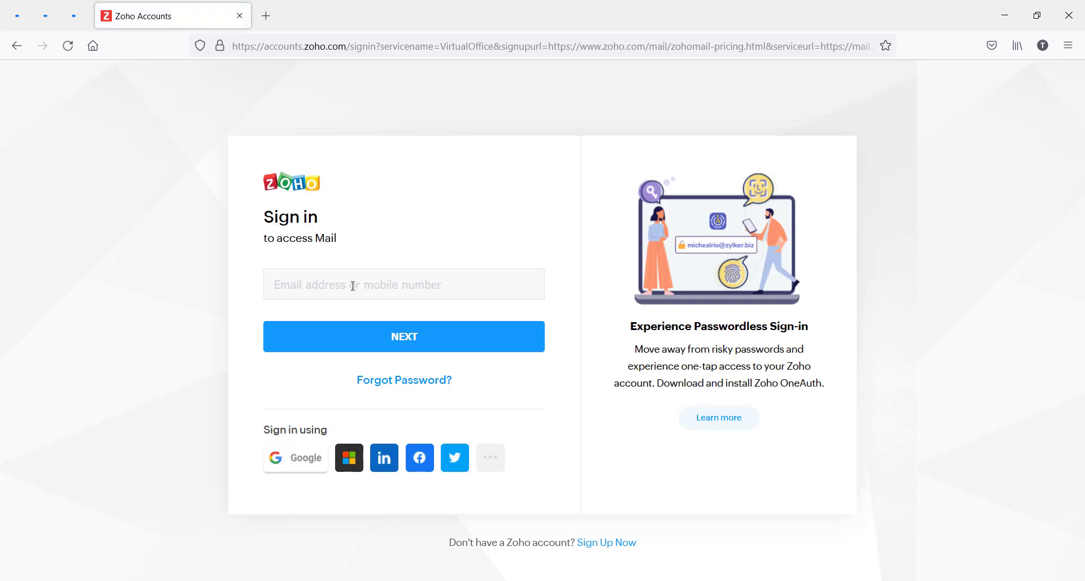
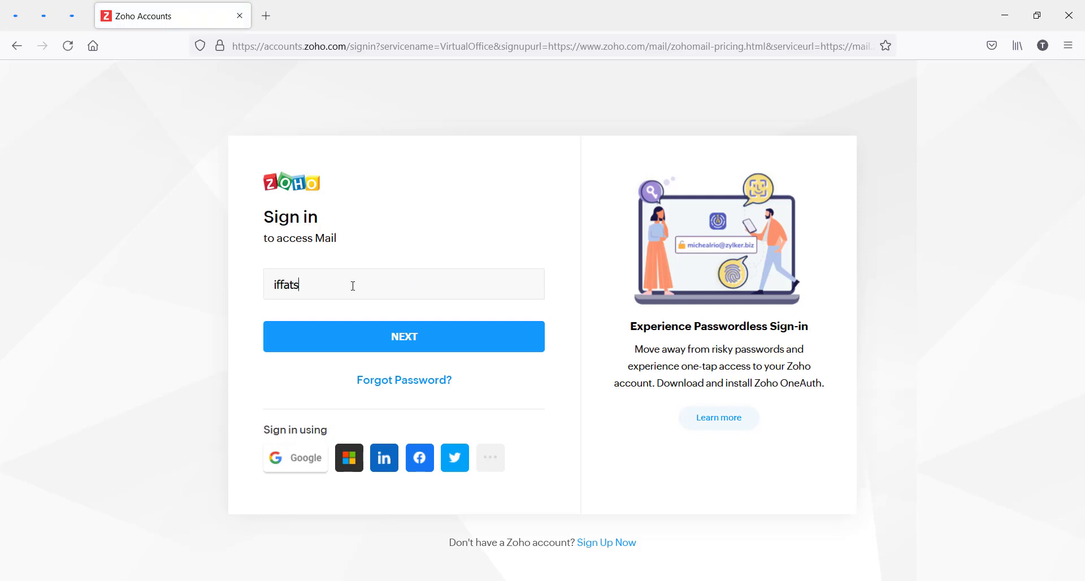
Step: Sign in with the new user's osipay.co email address and initial password
click(389, 341)
text(*)
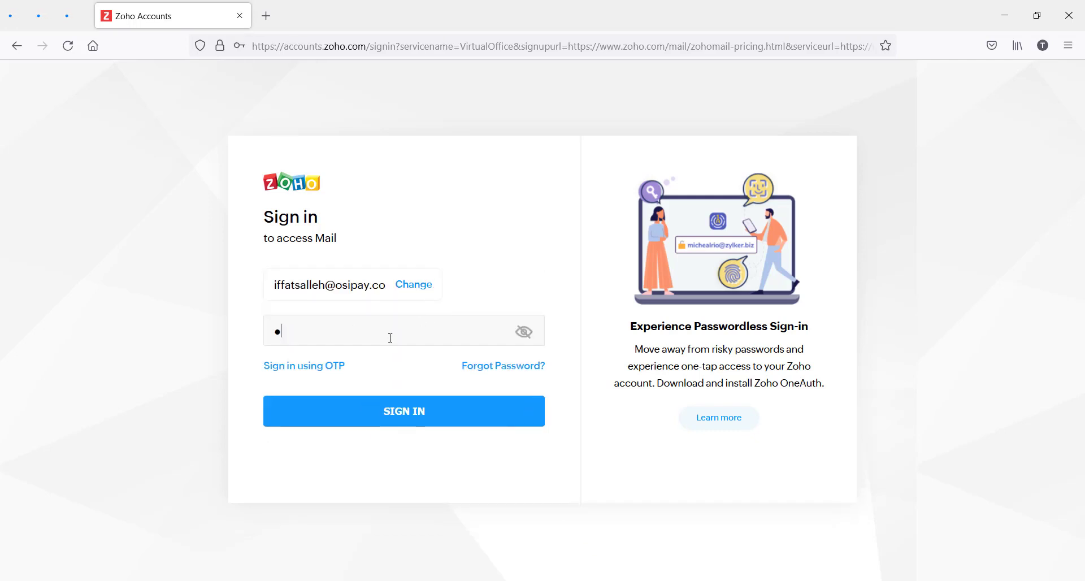
text(**********)
click(395, 416)
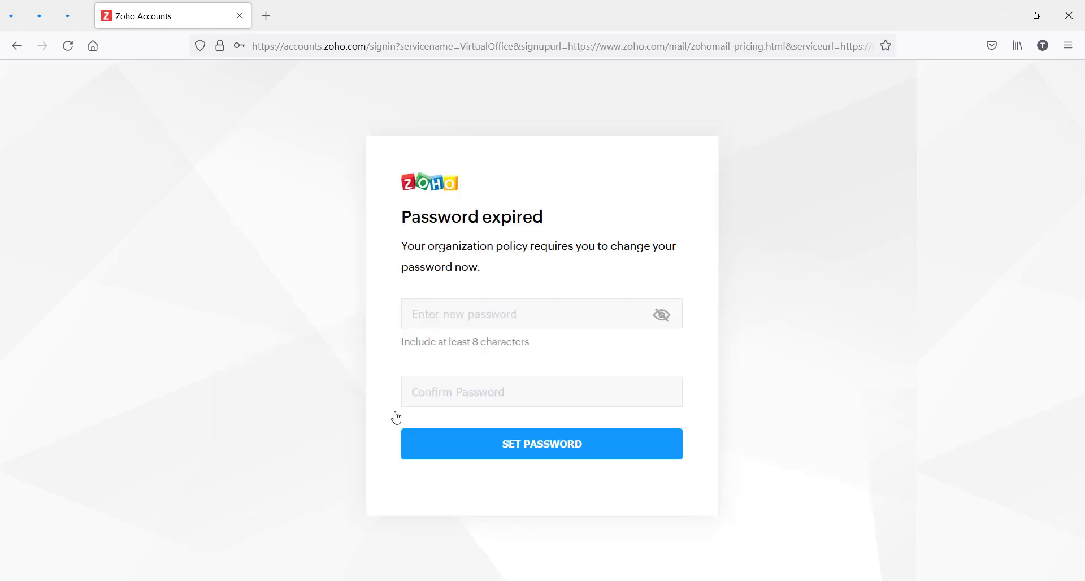
Step: Set and confirm a new password, keeping other sessions active
click(464, 321)
text(•••••)
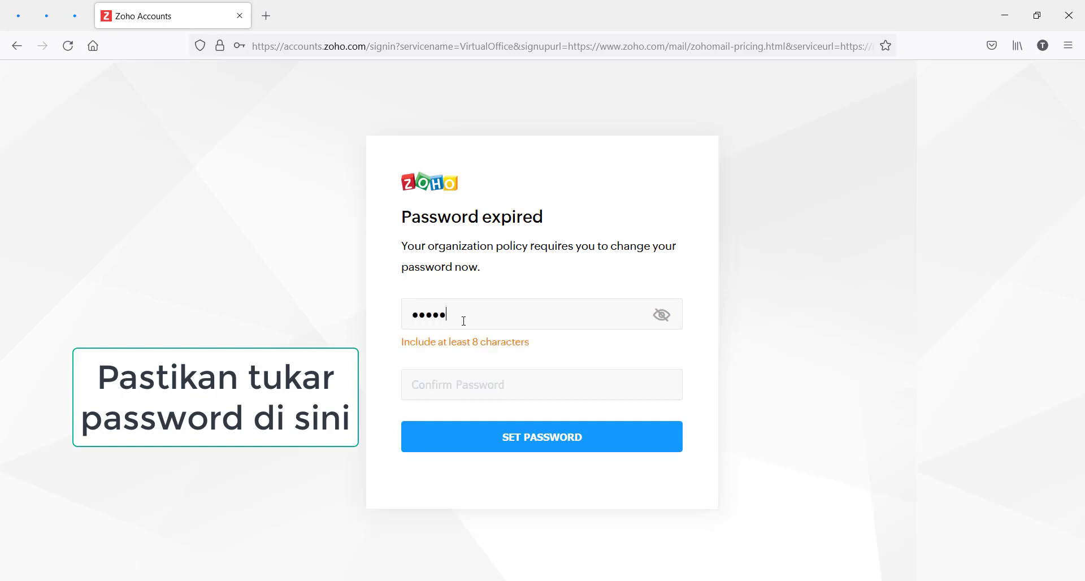
text(•••••)
click(451, 377)
text(••••••••••)
click(543, 430)
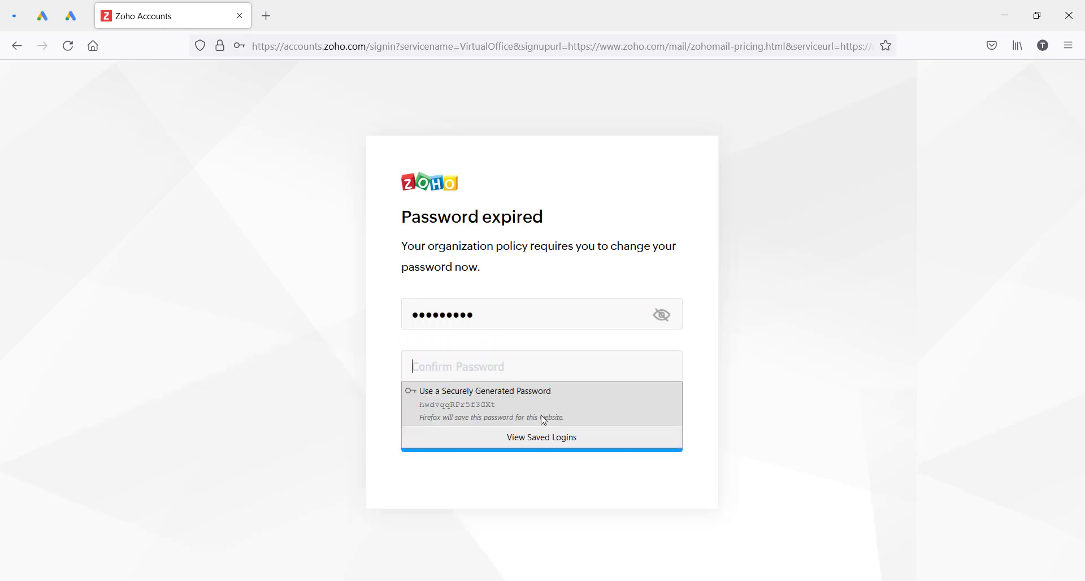
click(838, 336)
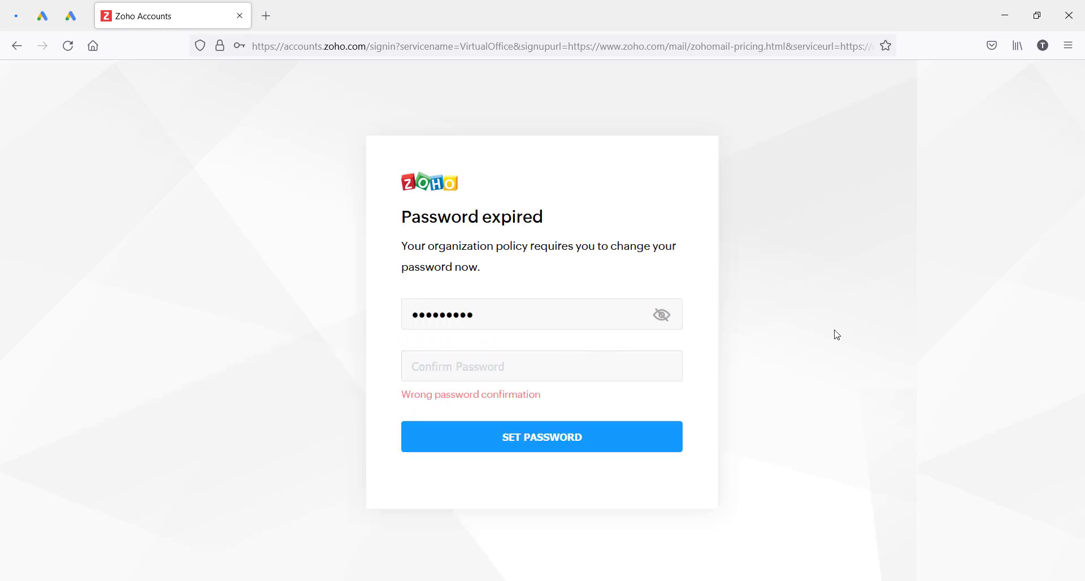
click(445, 362)
key(ctrl+v)
click(571, 430)
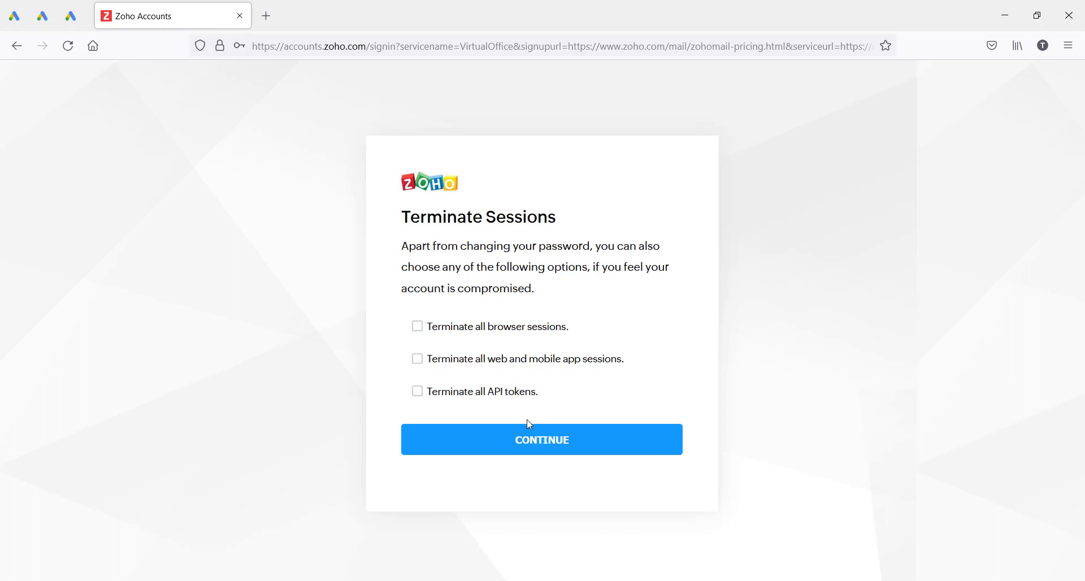
click(530, 449)
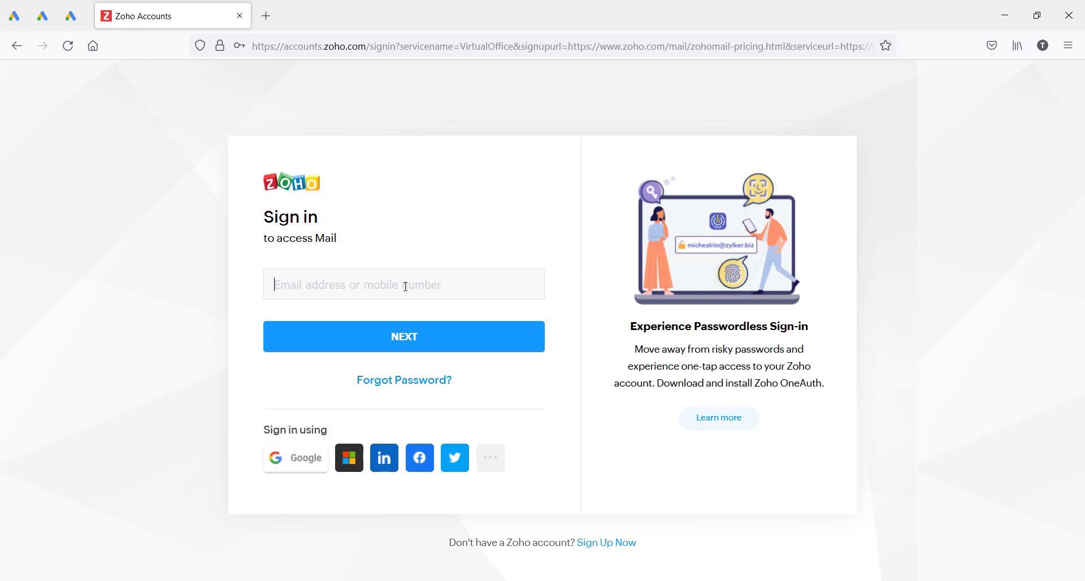
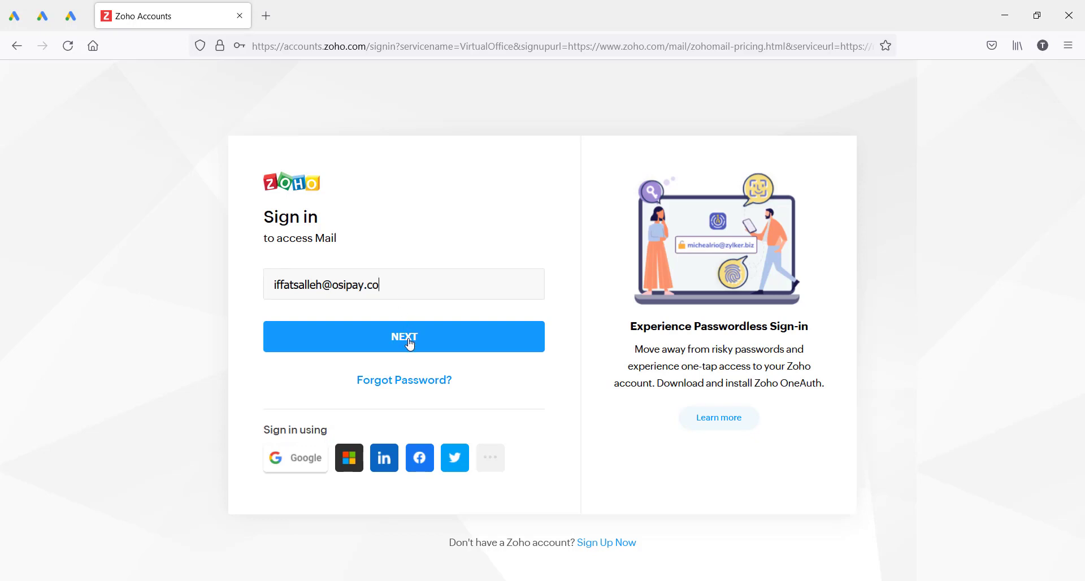
Step: Sign in with the osipay.co email and new password, saving the login in Firefox
click(411, 345)
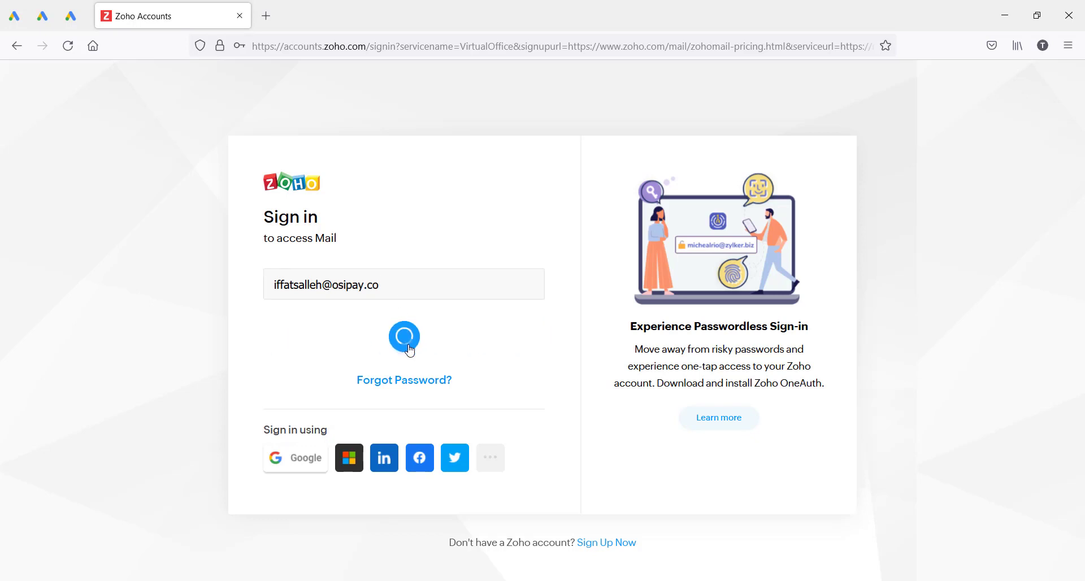
text(•)
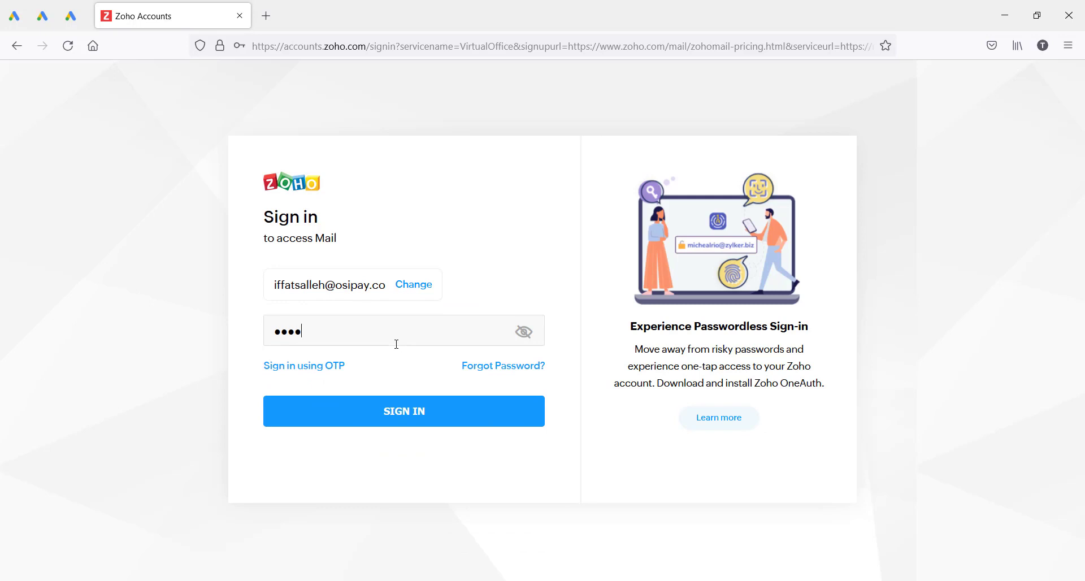
text(••••••••)
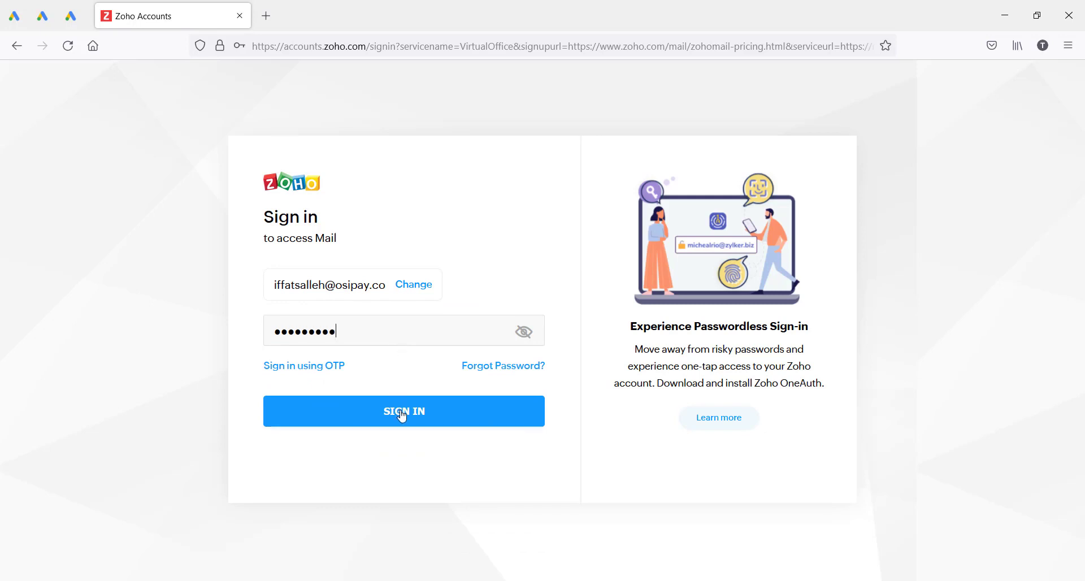
click(399, 413)
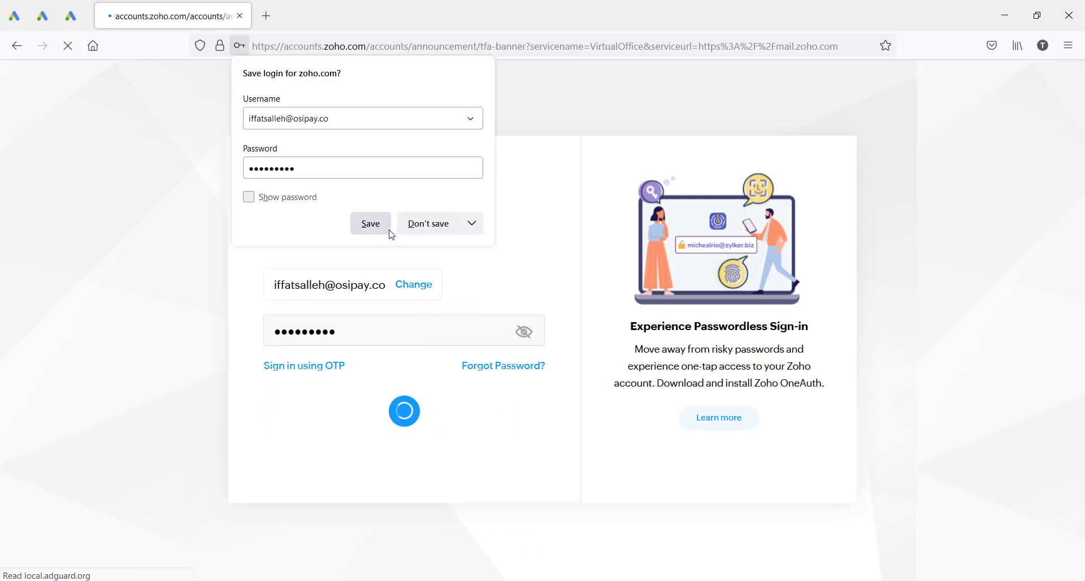
click(376, 224)
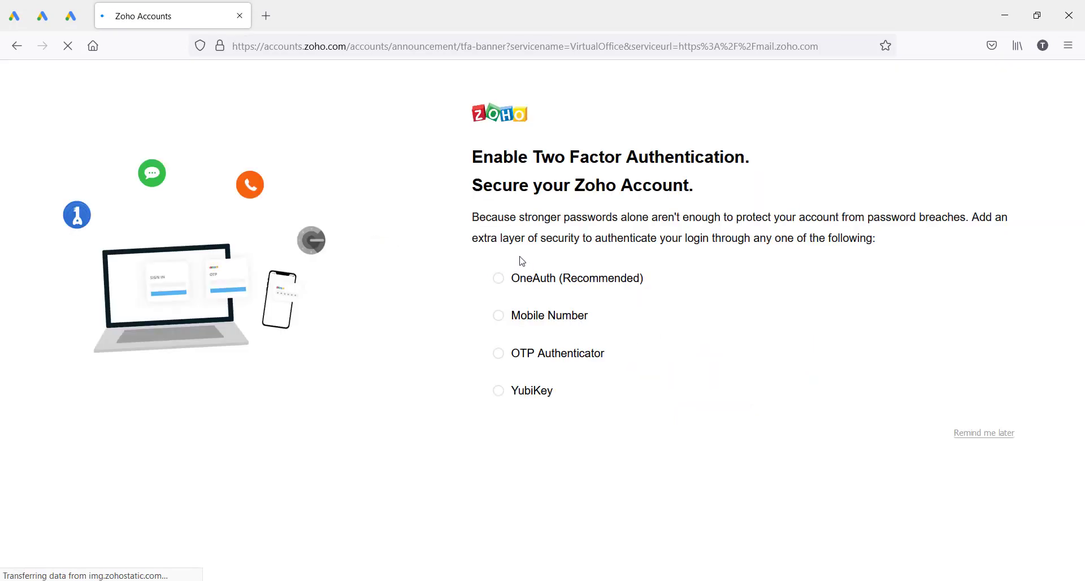
Step: Skip the OneAuth two-factor setup for later so Zoho Mail loads
click(519, 270)
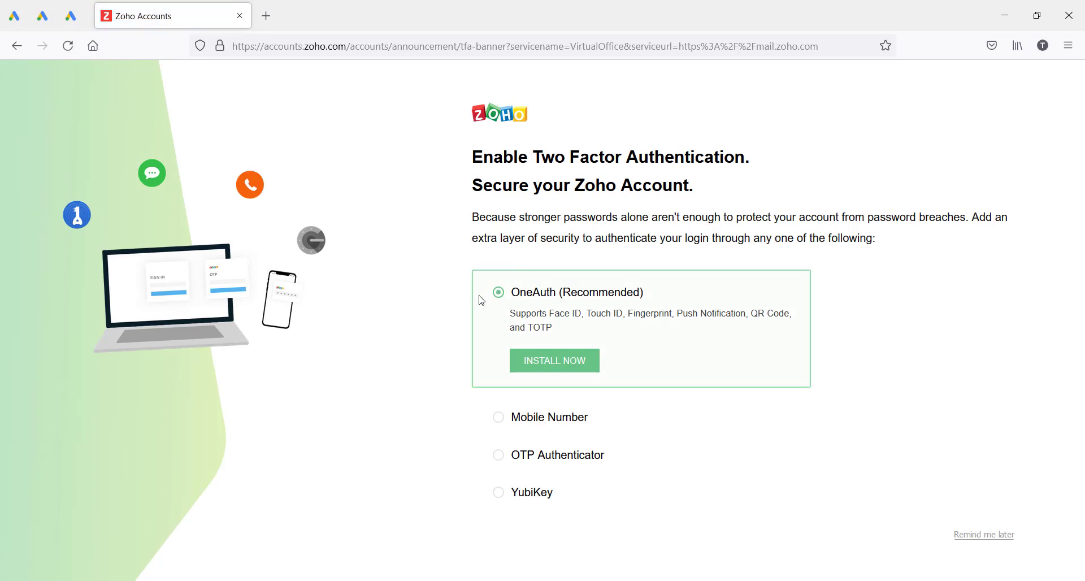
click(993, 541)
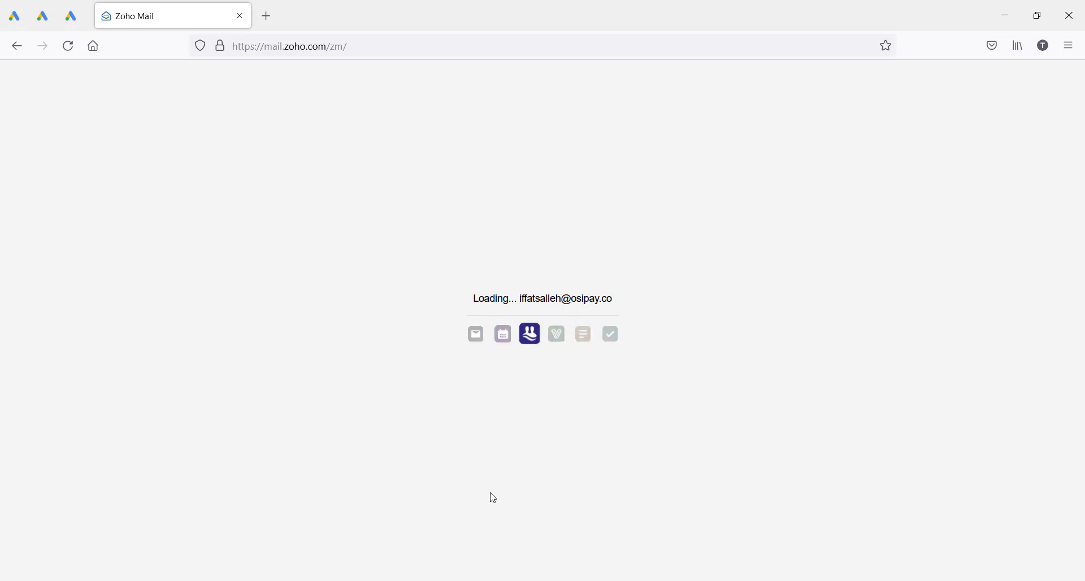
mouse_move(433, 580)
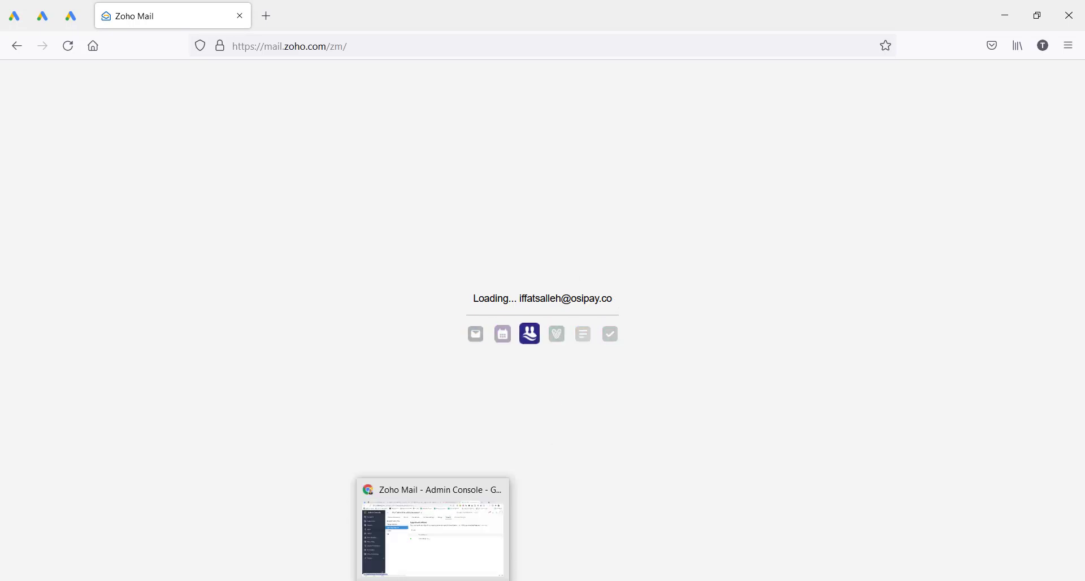
Step: Open gmail.com in a new browser tab
click(433, 525)
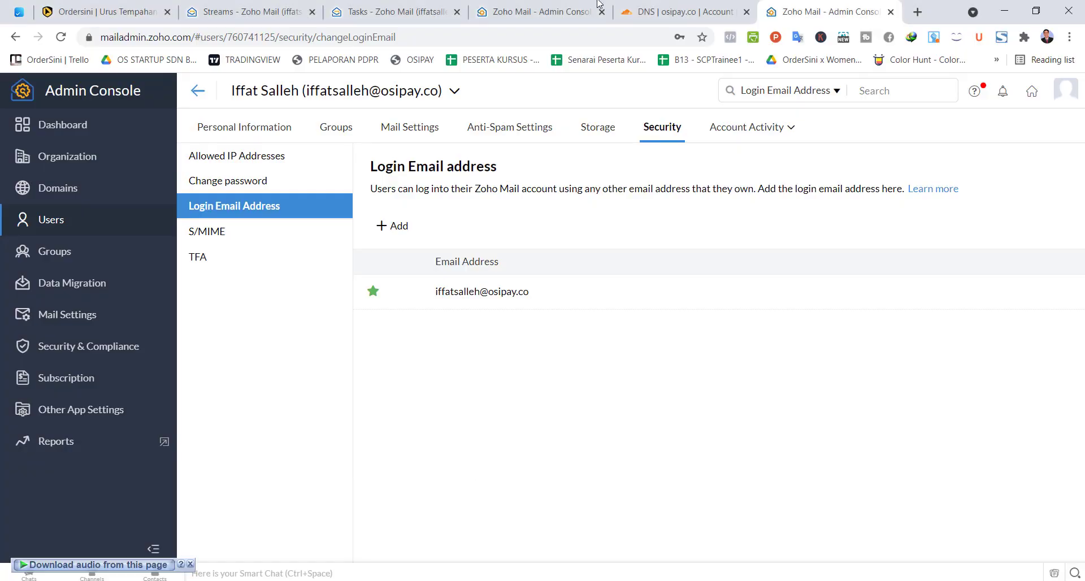
click(917, 12)
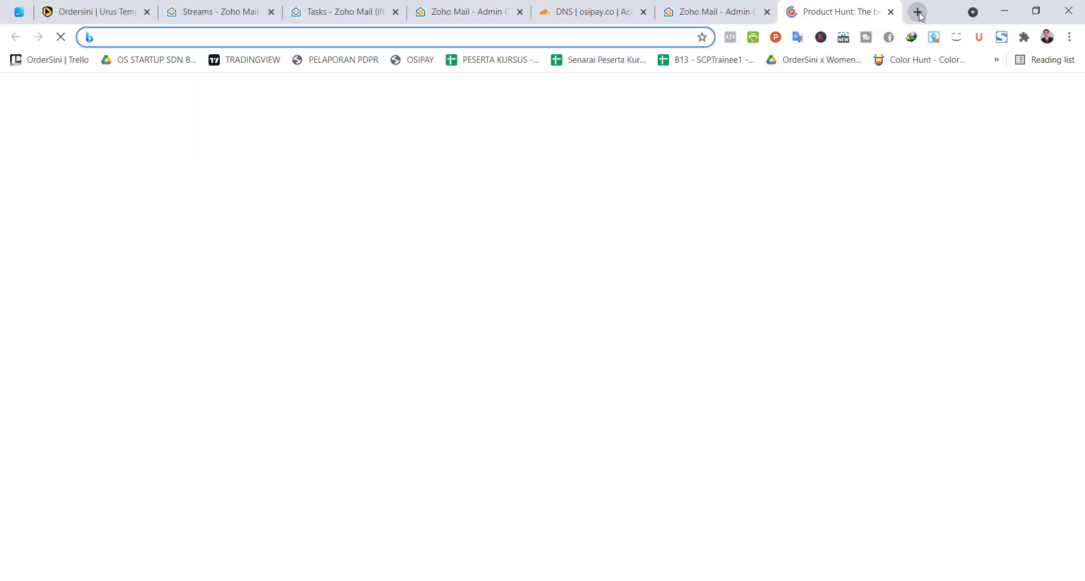
text(gmail.com)
key(Return)
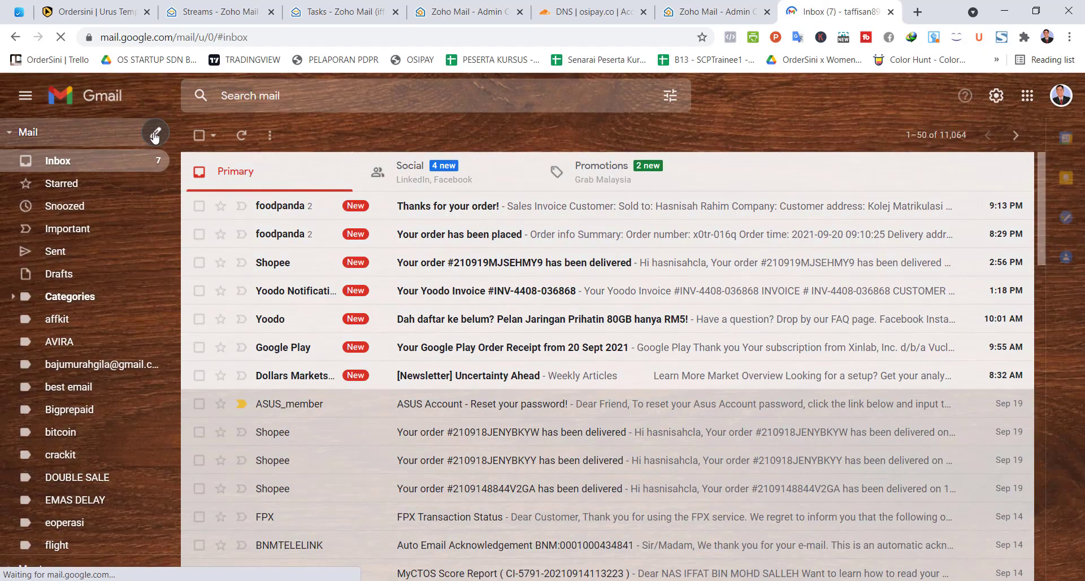
Step: Send a Gmail test email titled 'Test email je' to the new osipay.co mailbox address
click(158, 136)
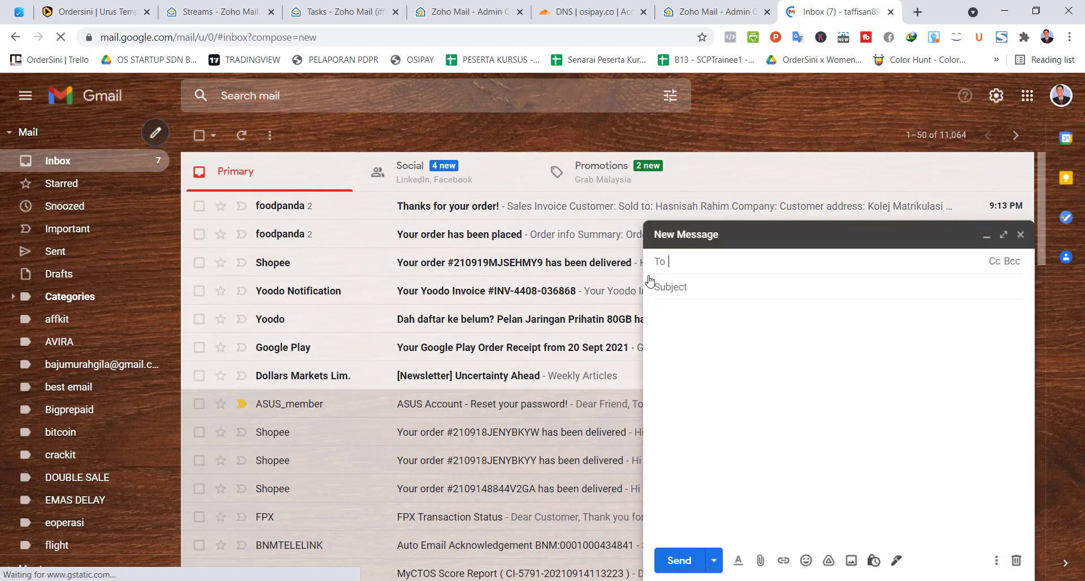
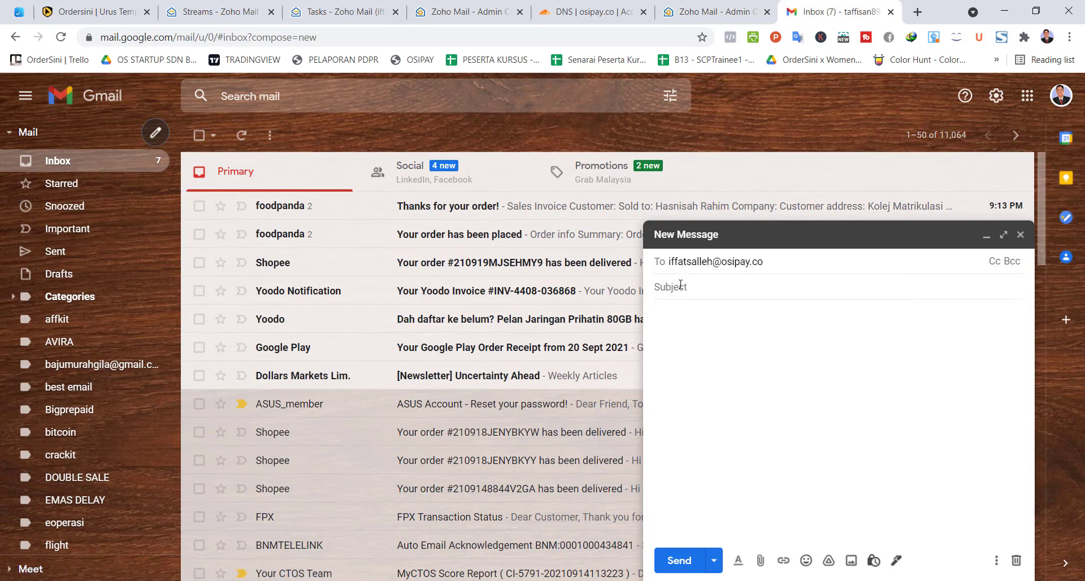
click(681, 286)
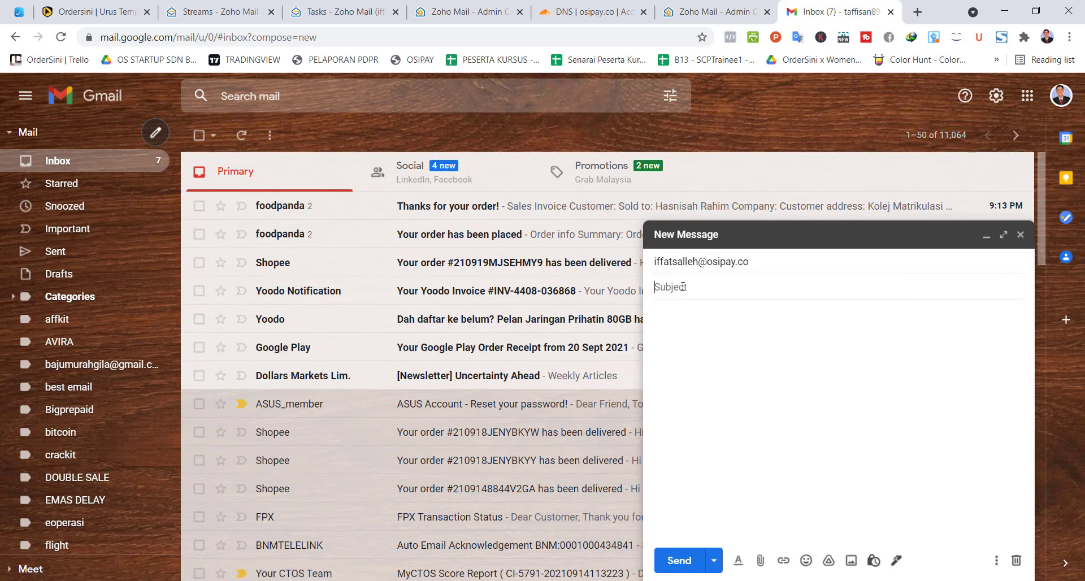
text(Test email je)
click(697, 323)
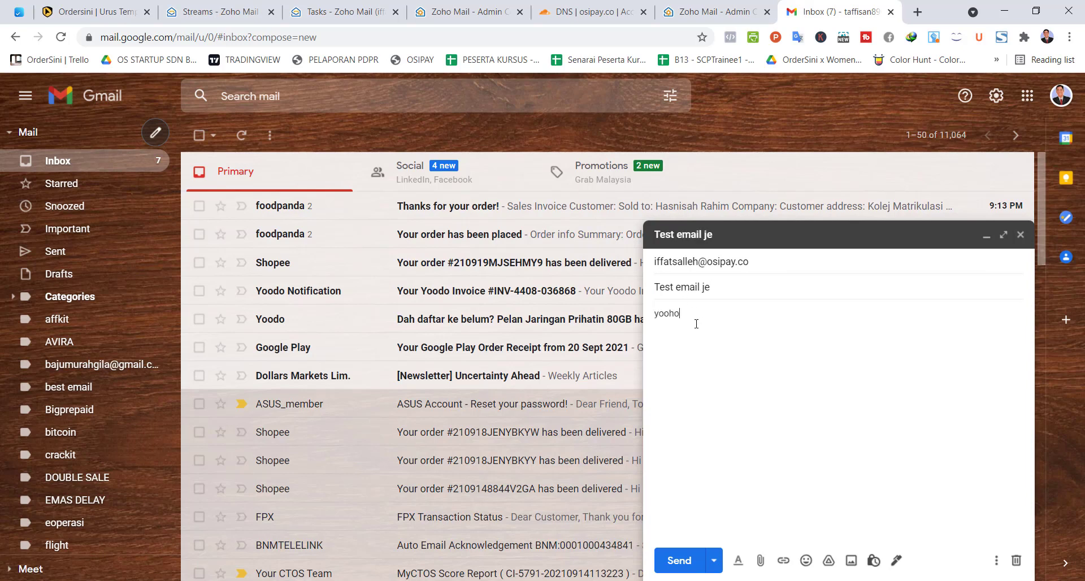
click(679, 561)
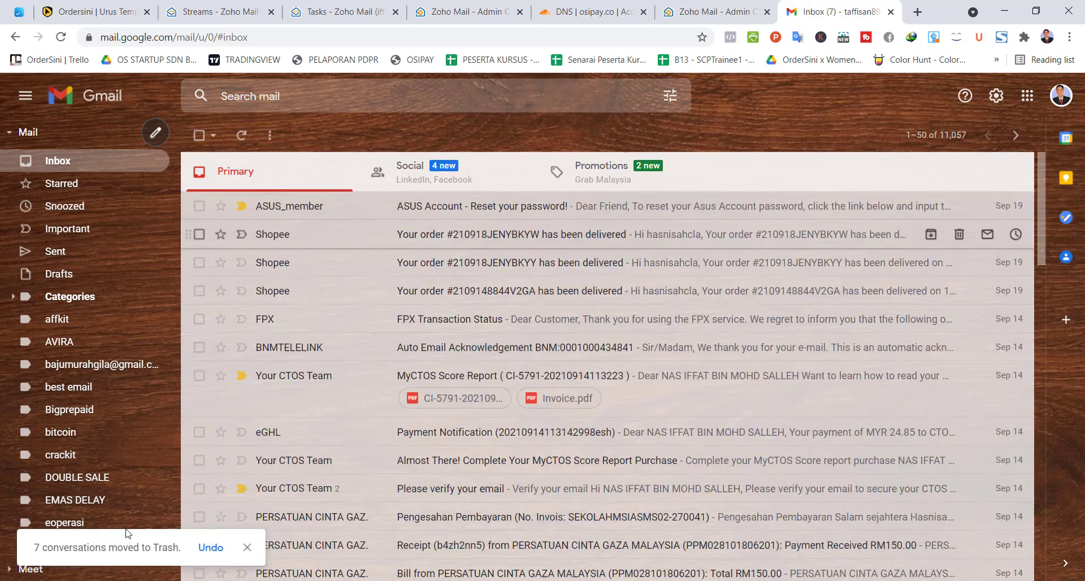
click(487, 557)
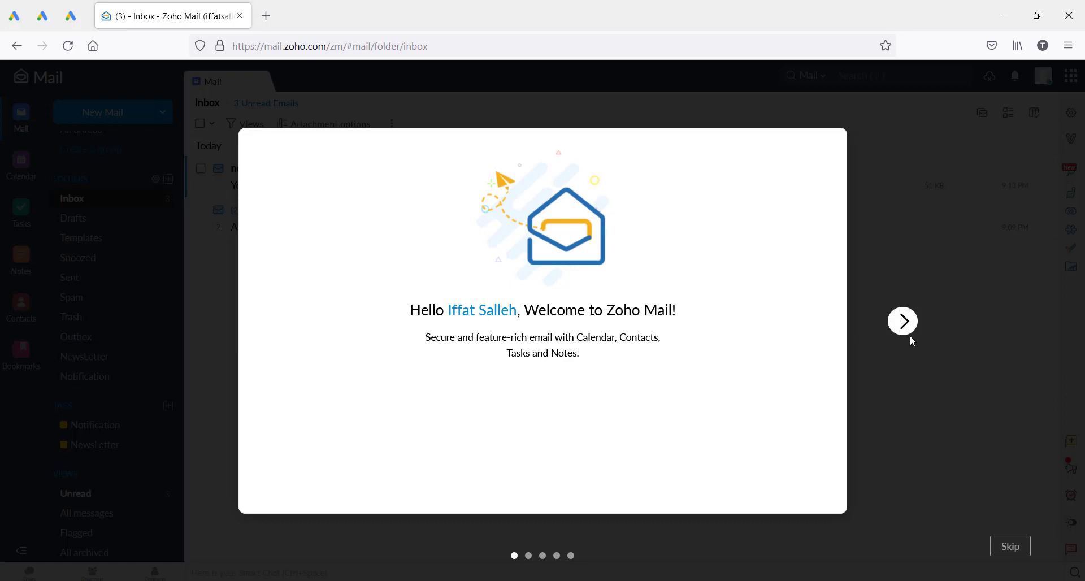
Step: Complete the Zoho Mail welcome wizard with signature 'CEO Ordersini' and enter the inbox
click(903, 321)
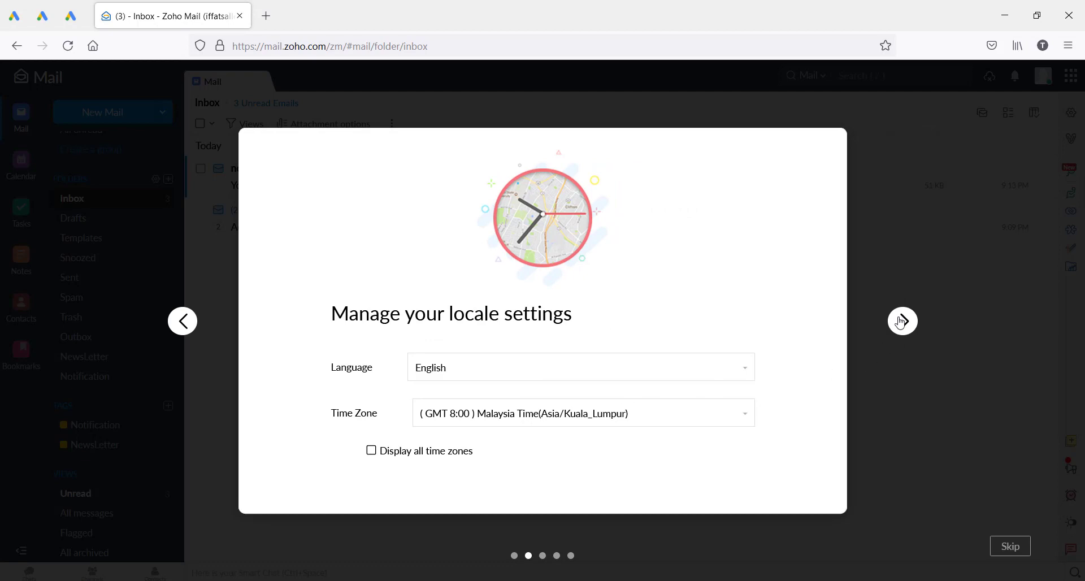
click(903, 322)
click(903, 321)
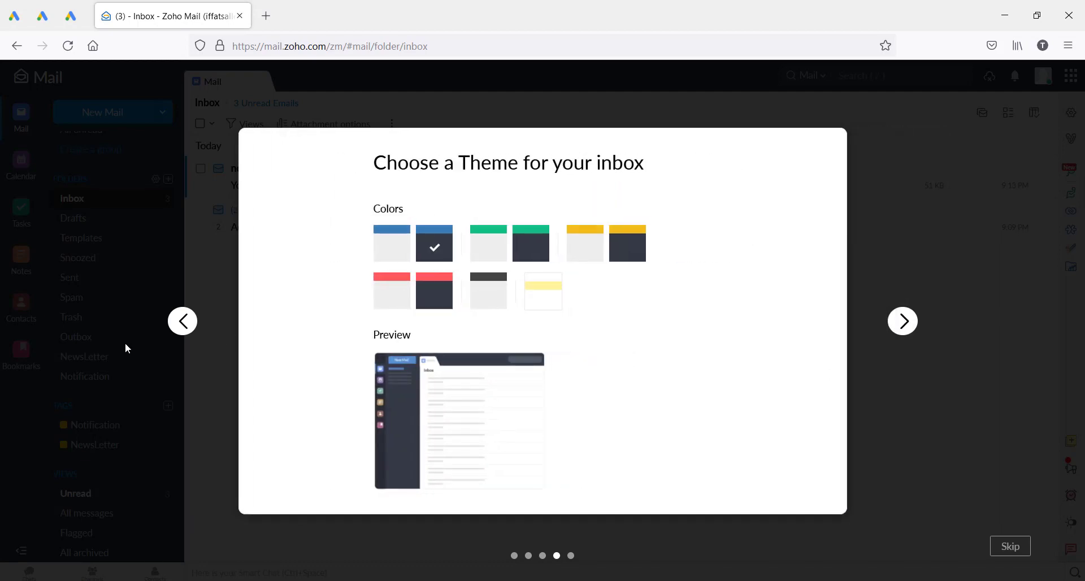
click(183, 321)
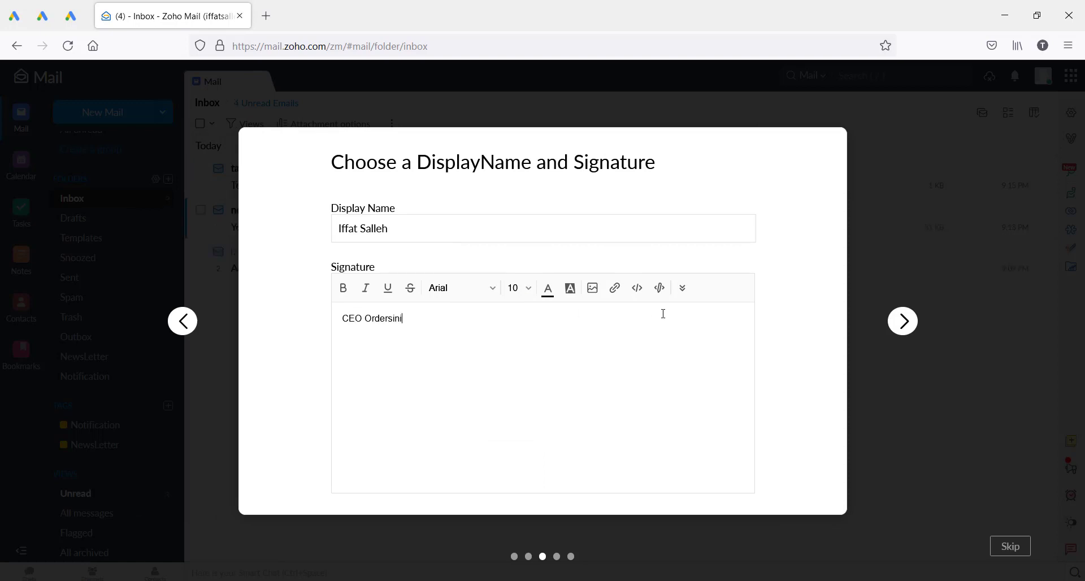
click(902, 323)
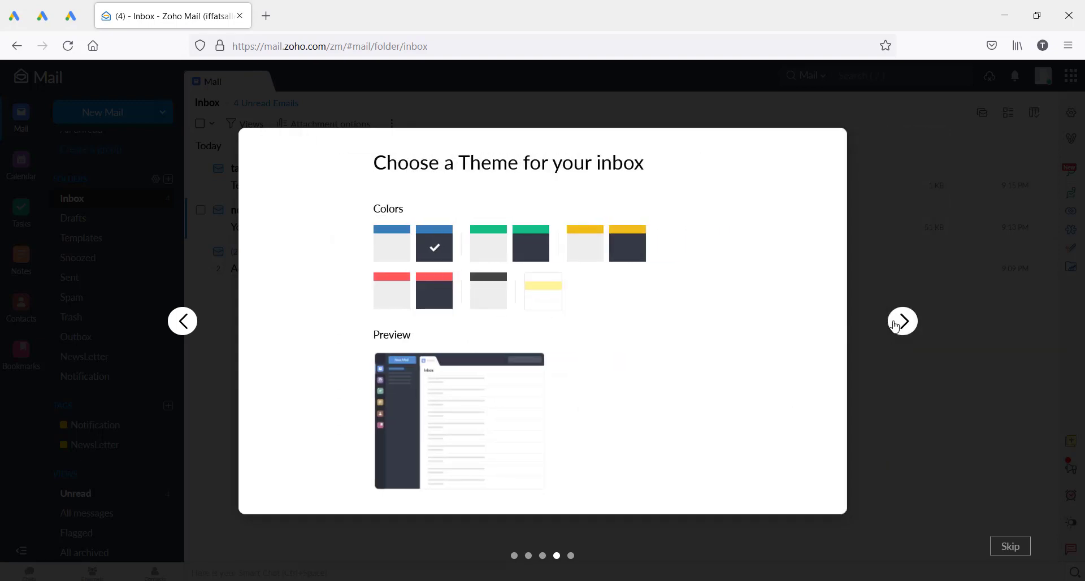
click(898, 325)
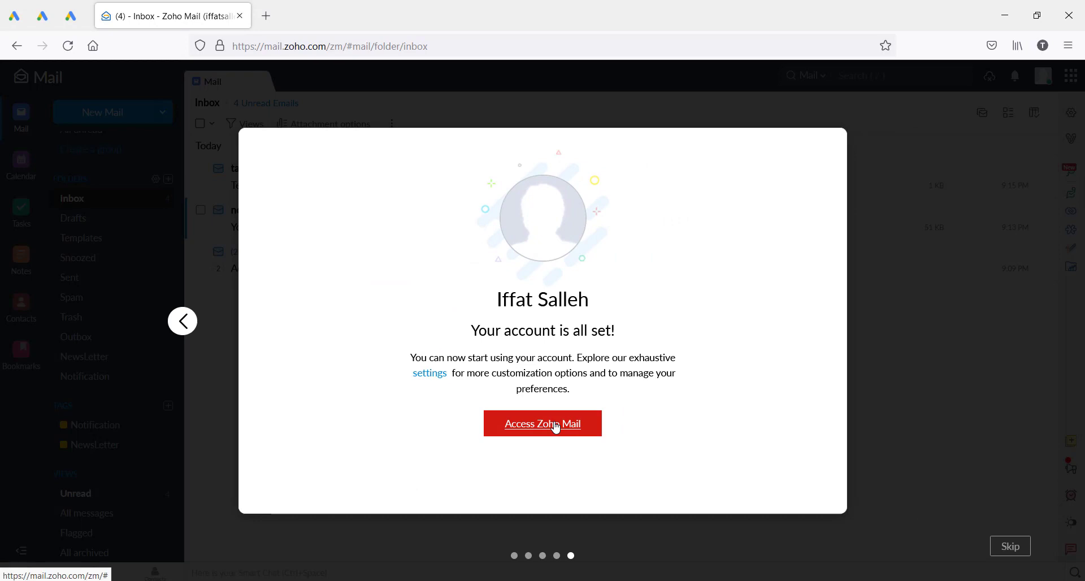
click(554, 426)
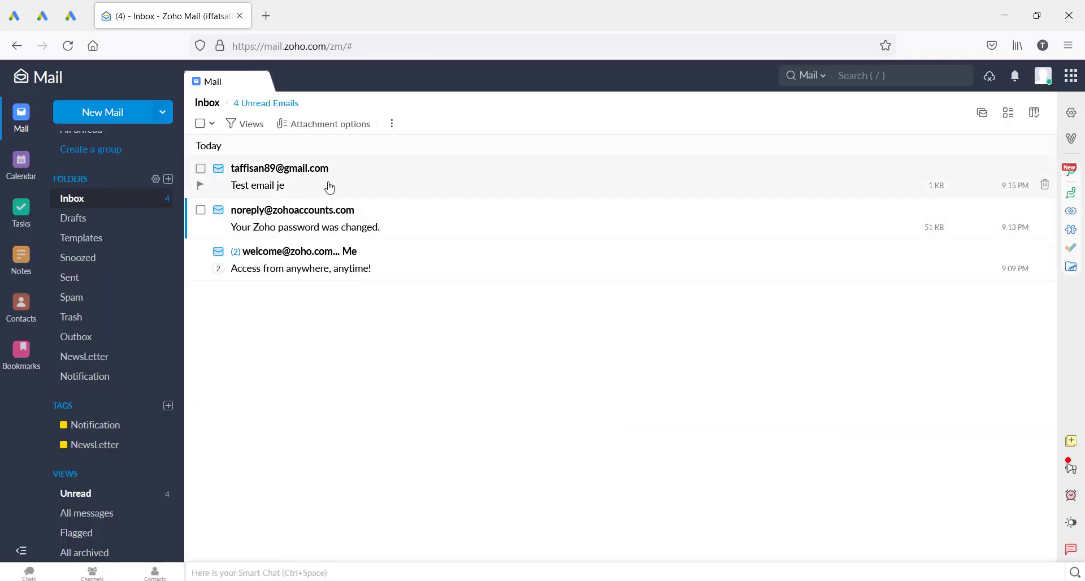
Step: Reply 'ya awatnya' to the Test email je message, keeping the CEO Ordersini signature
click(367, 186)
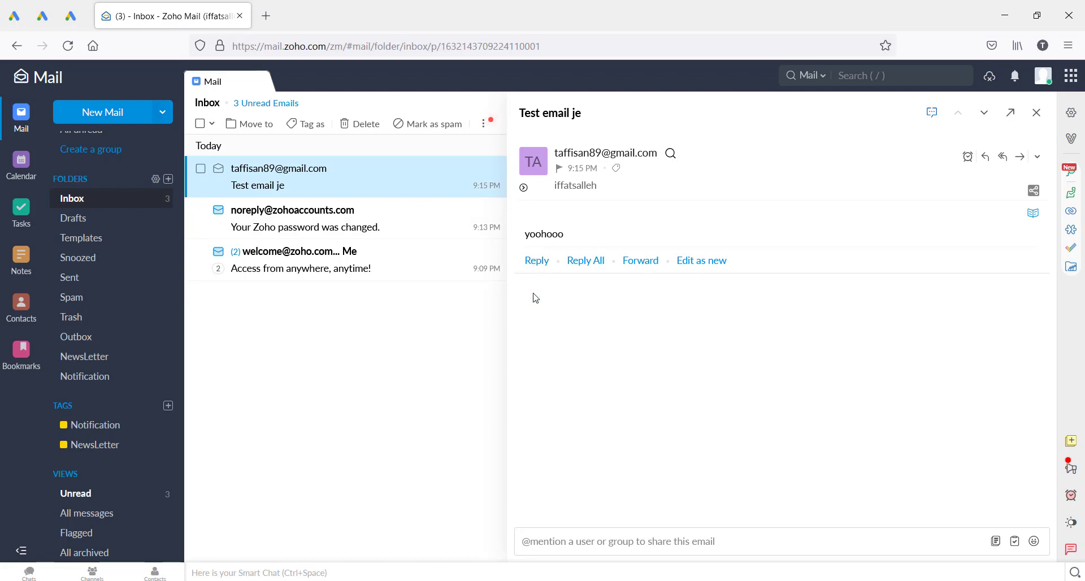
key(r)
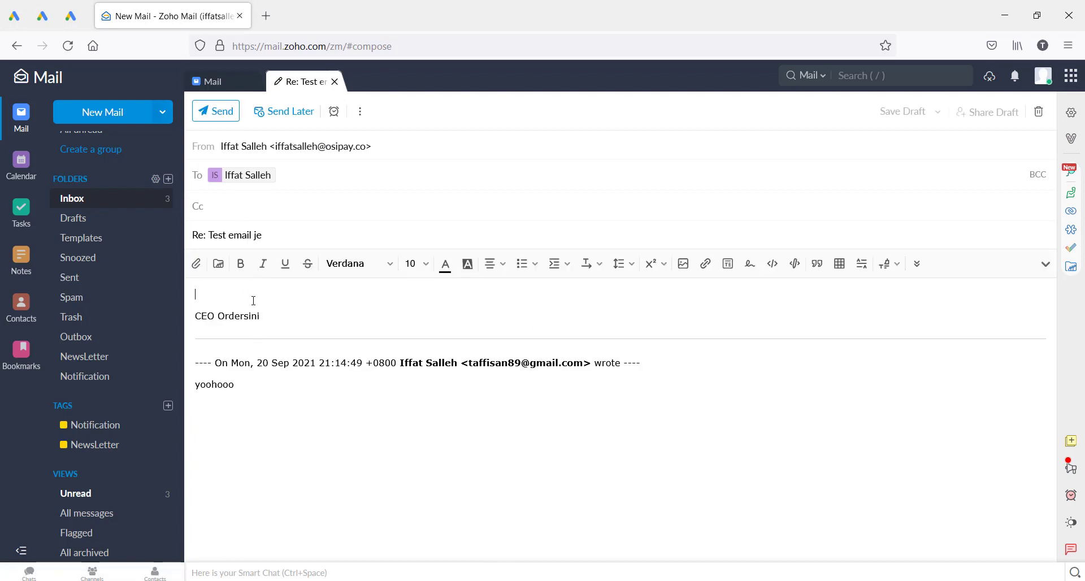
drag(266, 315, 195, 313)
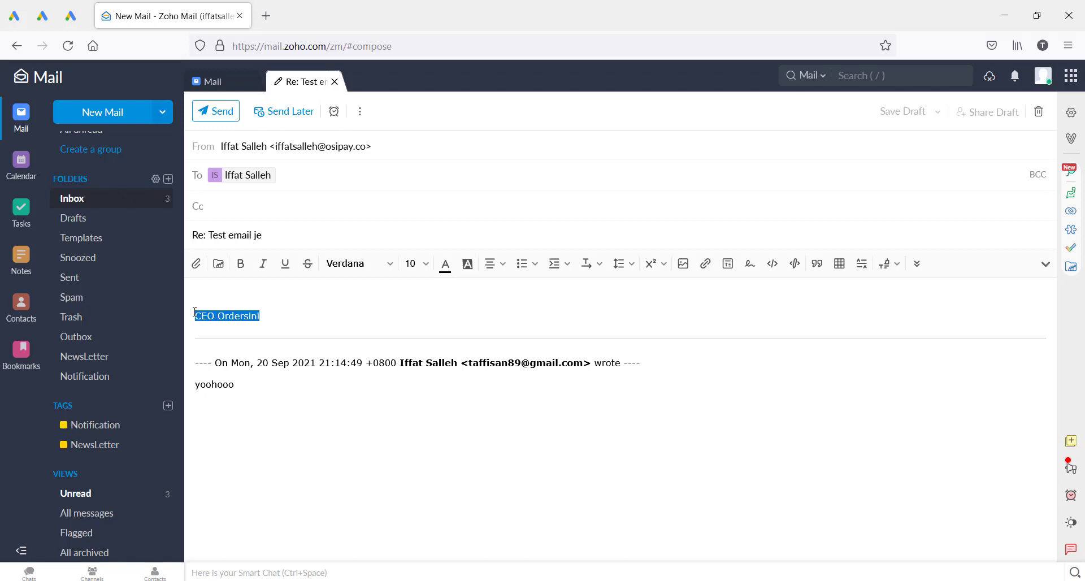
drag(262, 315, 195, 315)
click(267, 316)
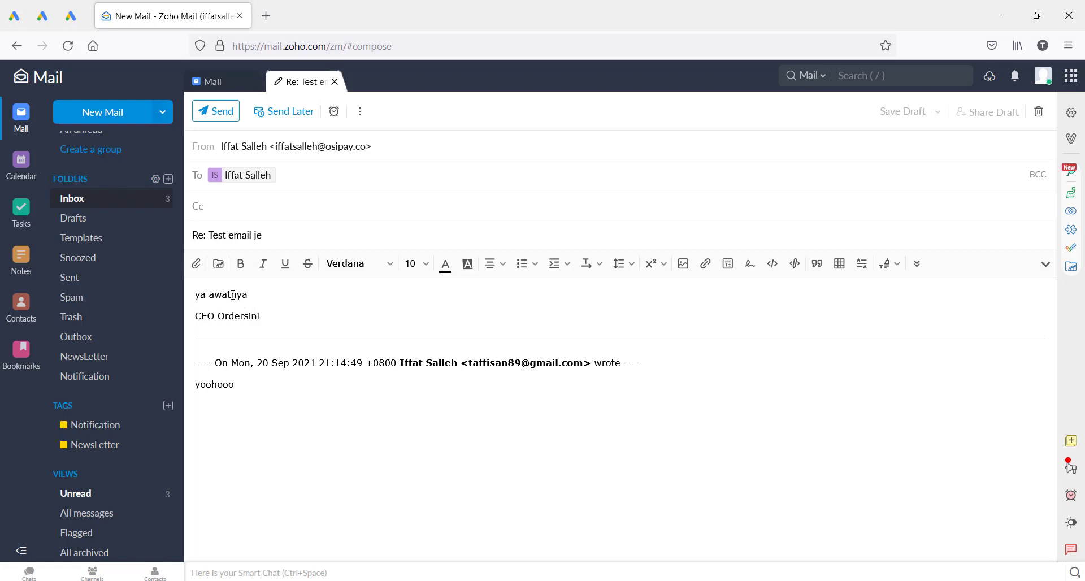
click(218, 113)
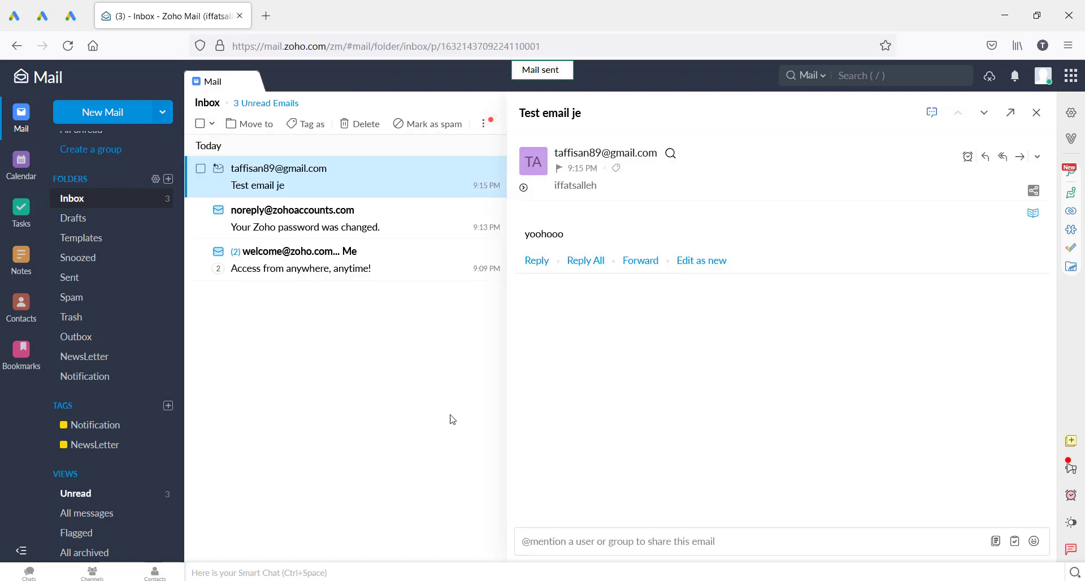
Step: Reload Gmail and open the Test email je thread to confirm the 'ya awatnya' reply arrived
mouse_move(433, 580)
click(437, 543)
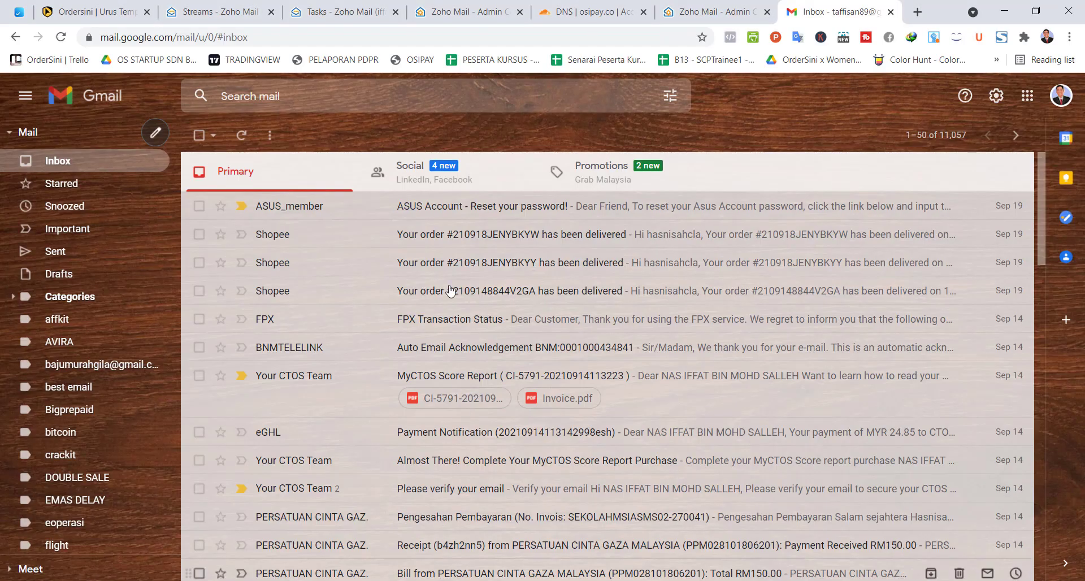
click(61, 37)
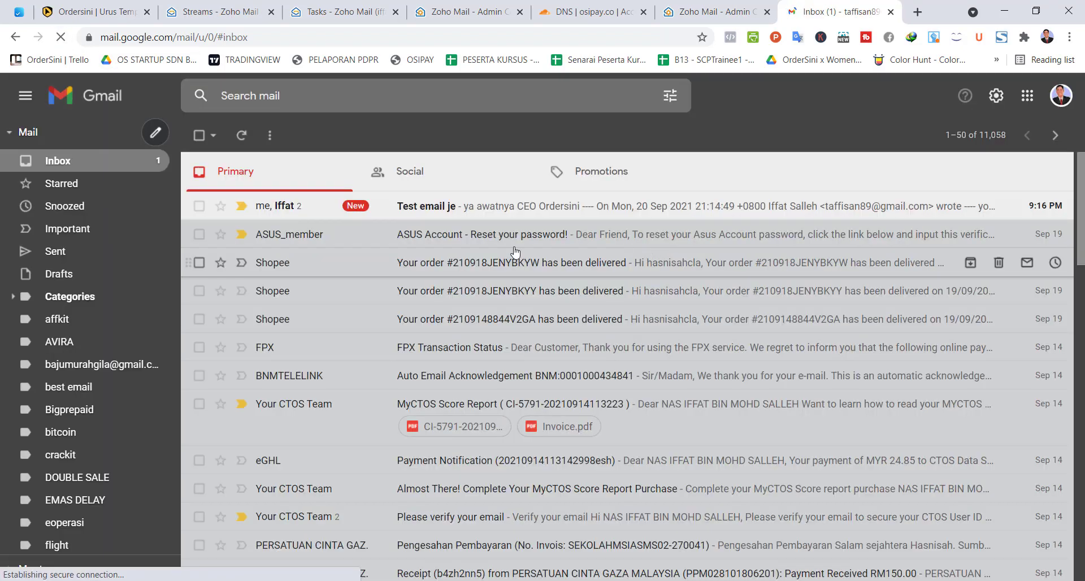
click(444, 211)
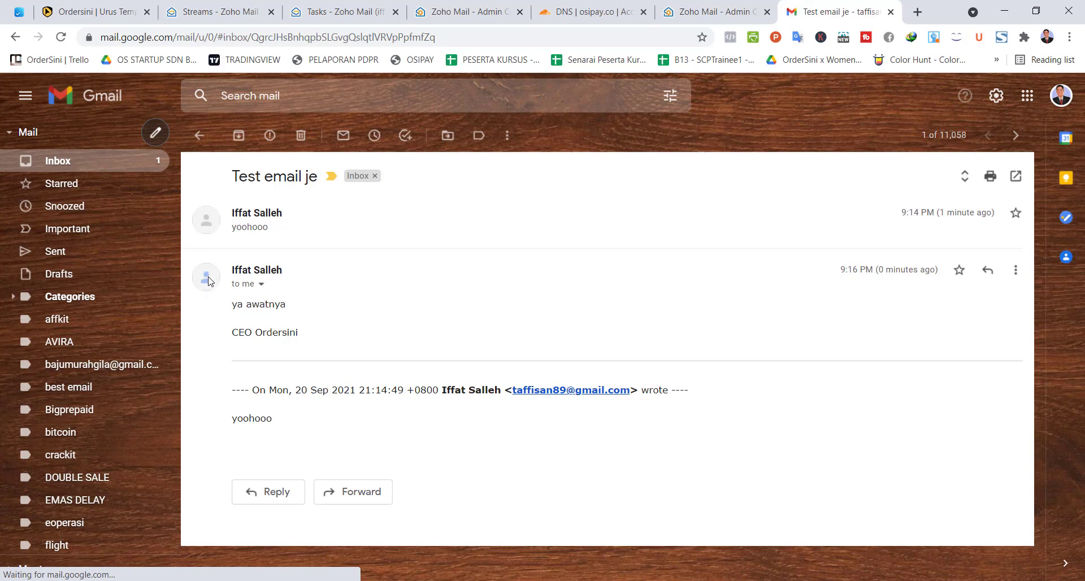
click(713, 12)
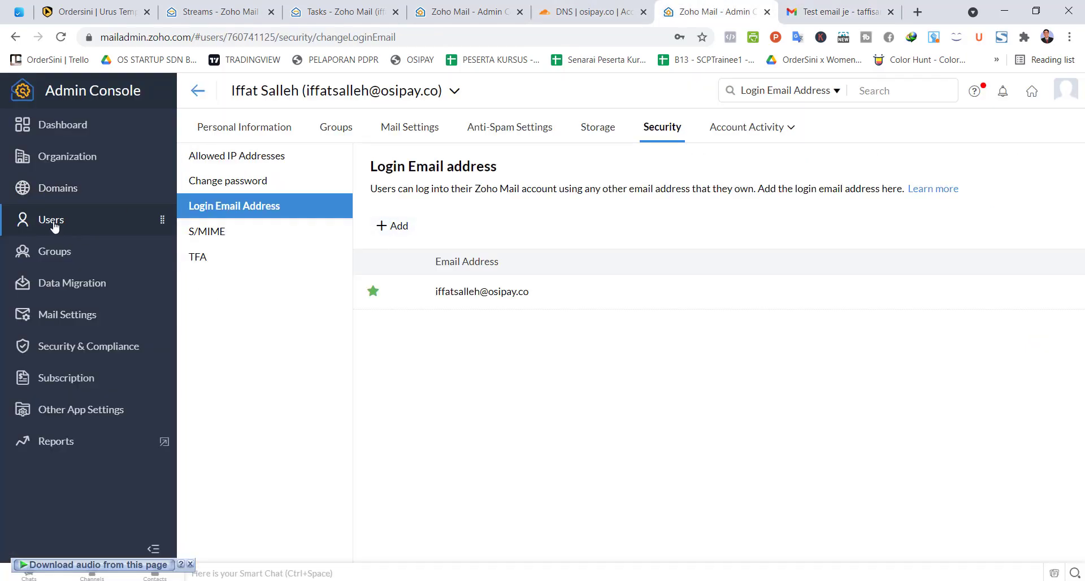
Step: Review the user's Personal Information and Upload Photo panel in the Admin Console, then return to Gmail
click(249, 129)
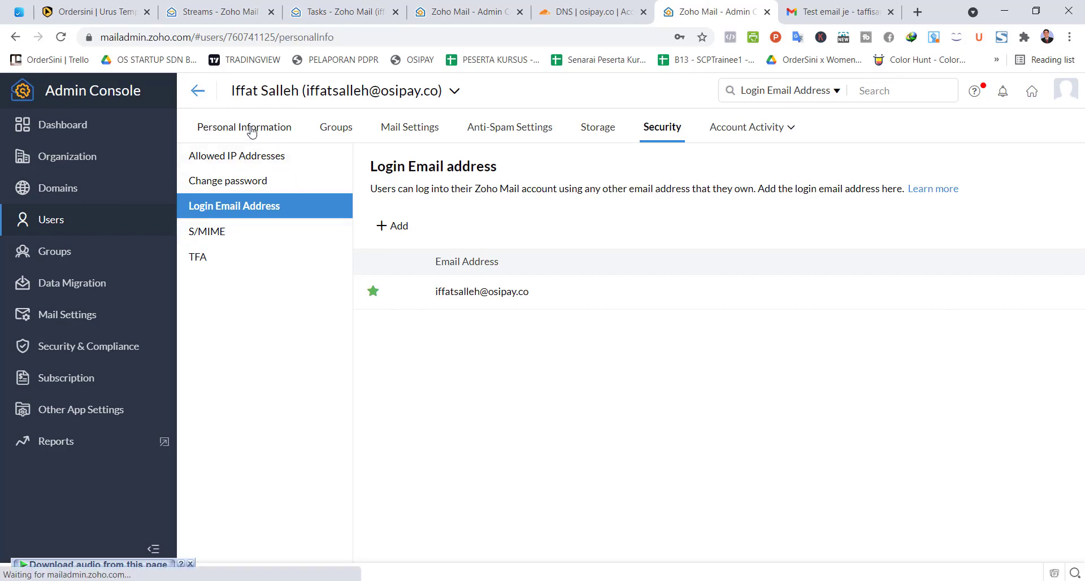
click(267, 219)
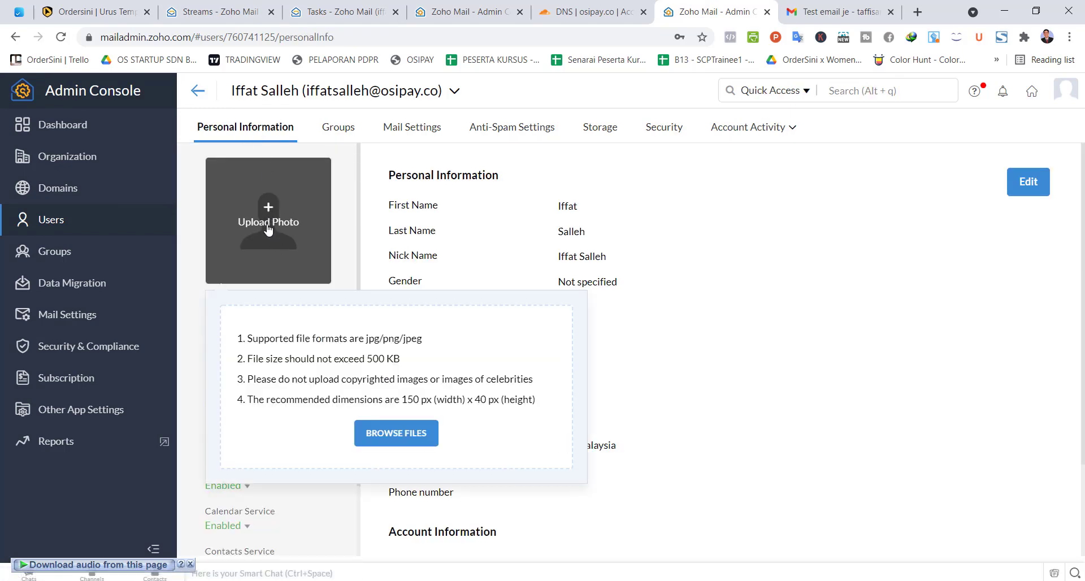
click(355, 224)
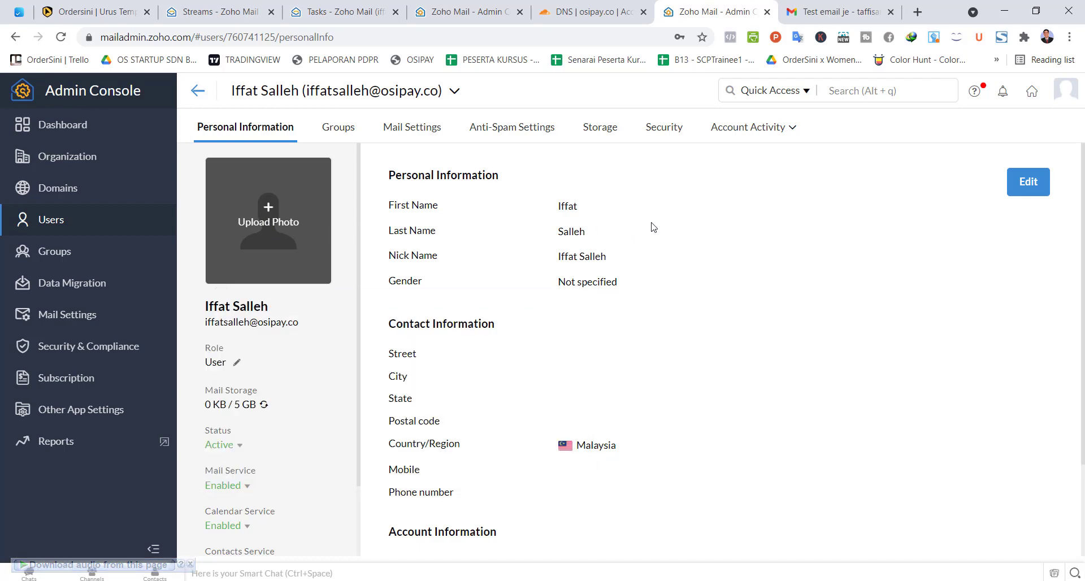
click(829, 4)
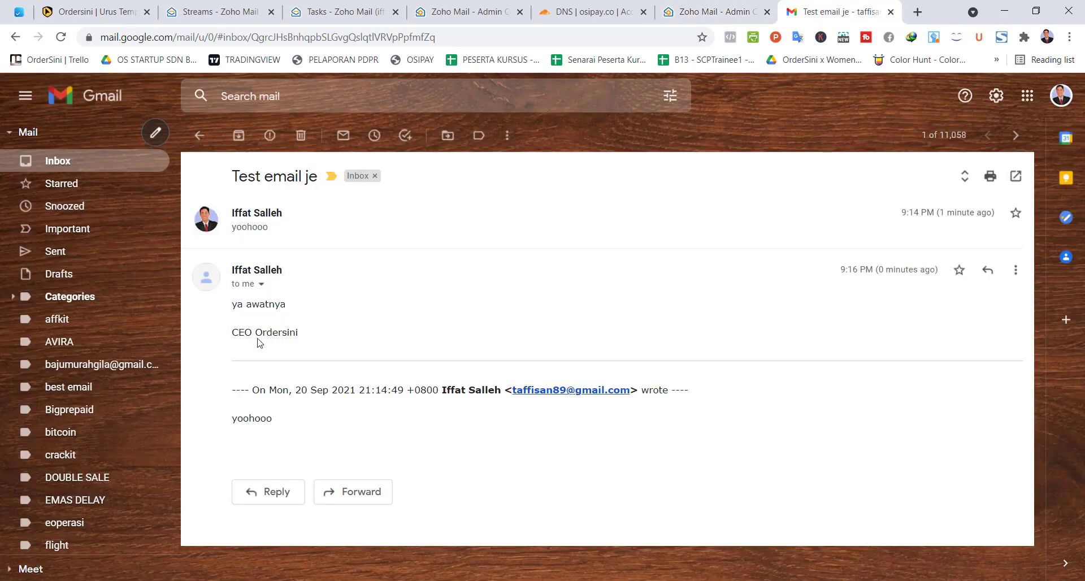
Step: Highlight the CEO Ordersini signature in the Gmail reply, then switch to the Ordersini tab
triple_click(266, 339)
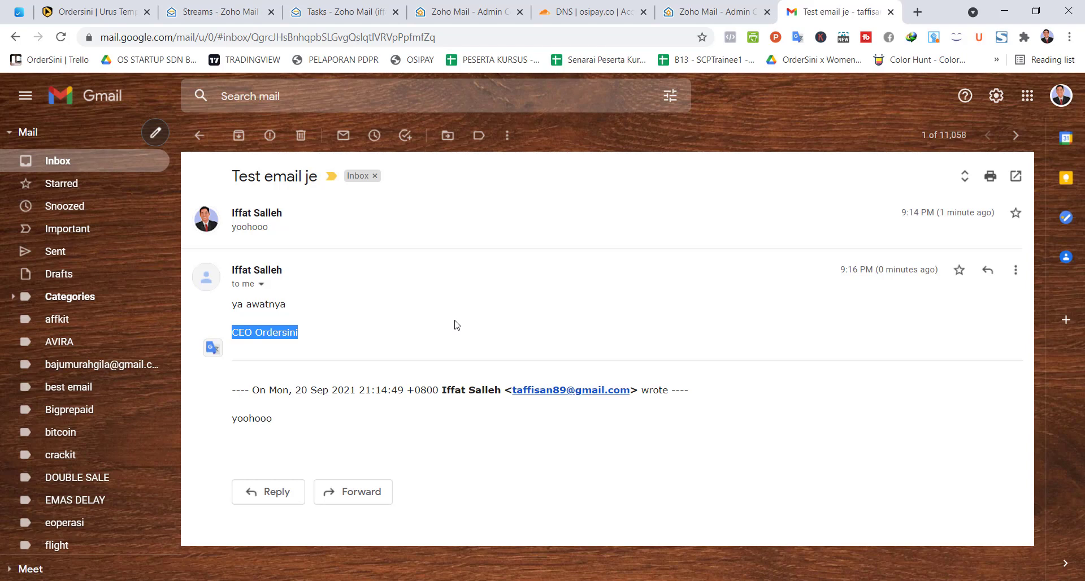
key(ctrl+1)
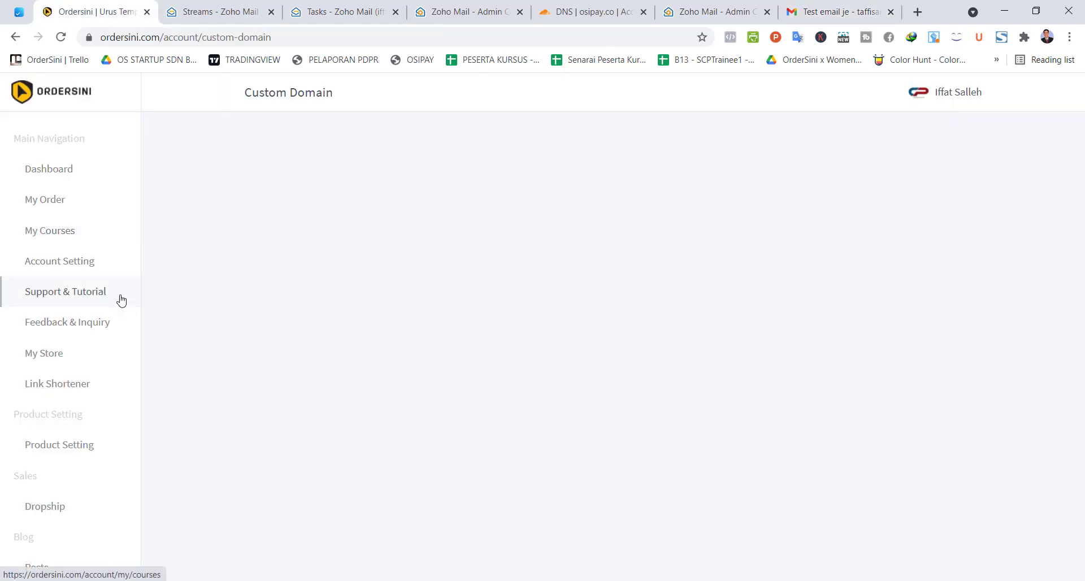
Step: Expand the Support & Tutorial section in the Ordersini left sidebar
click(120, 300)
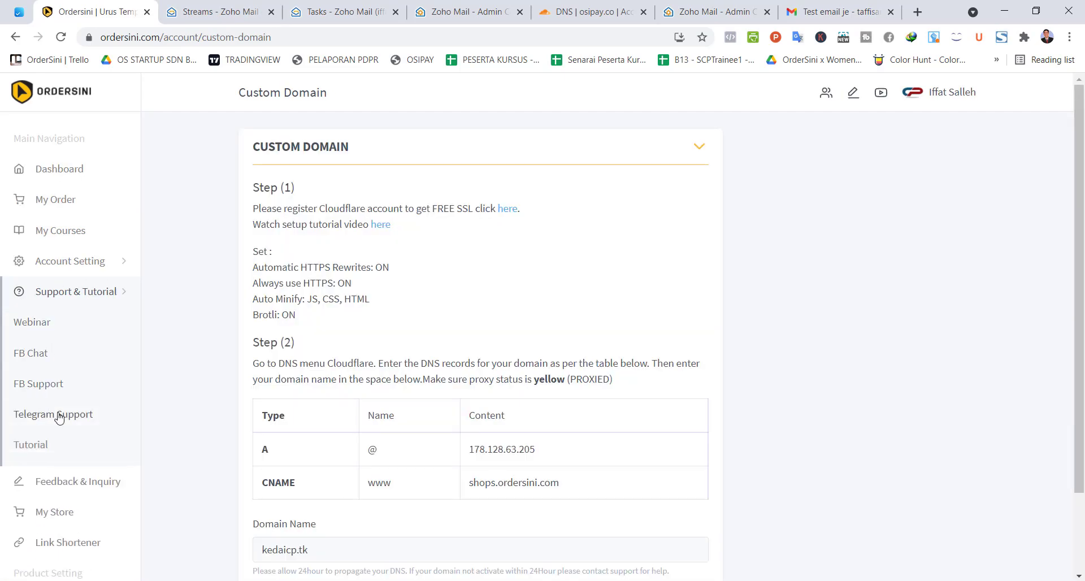